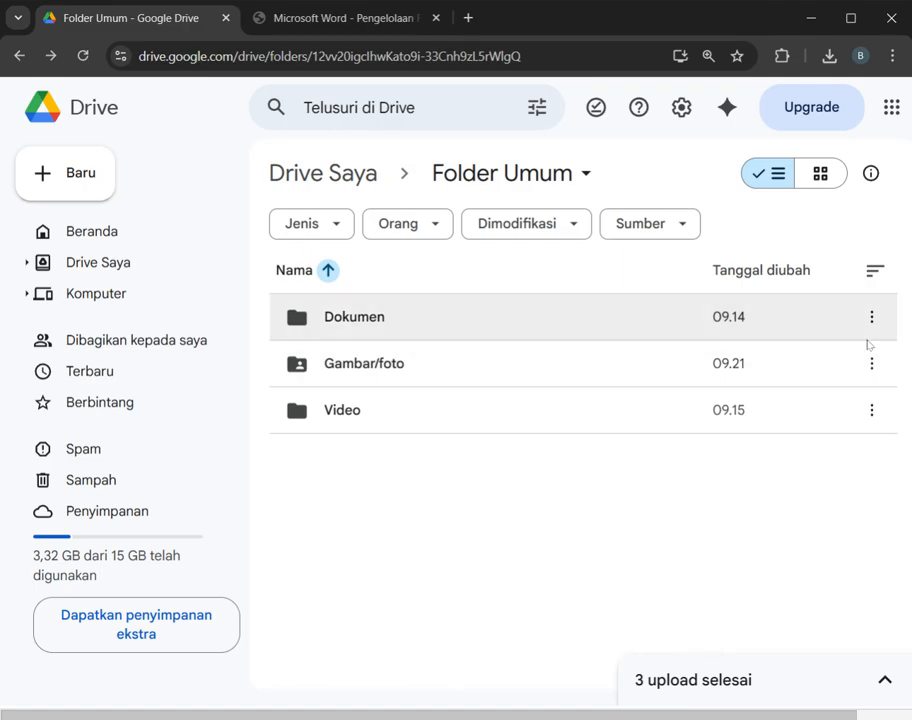
Step: Rename the Dokumen folder in Folder Umum as Dokumen25
click(519, 313)
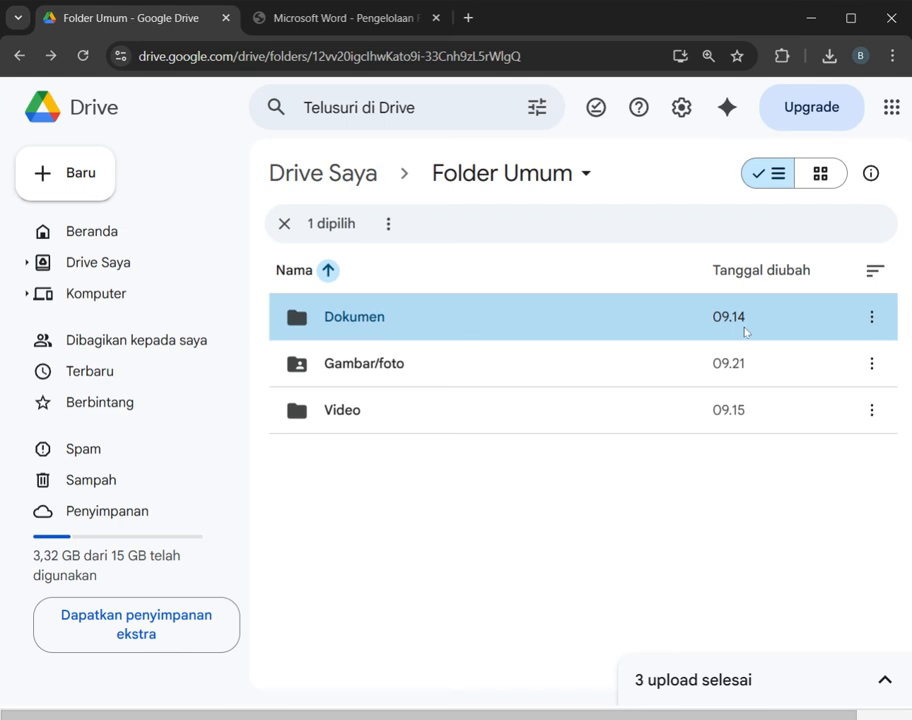
click(871, 317)
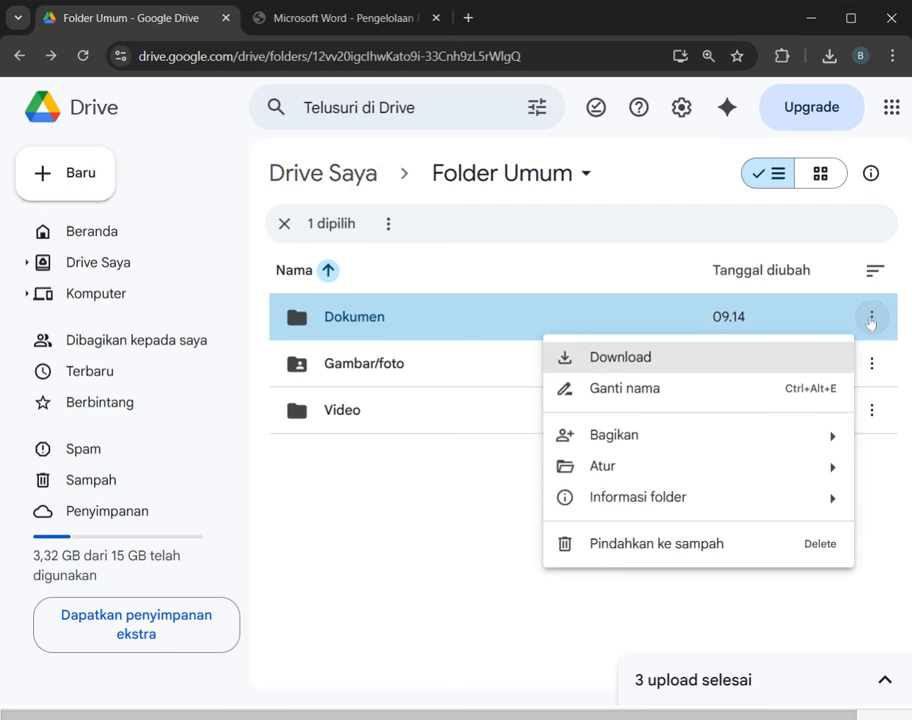
click(731, 397)
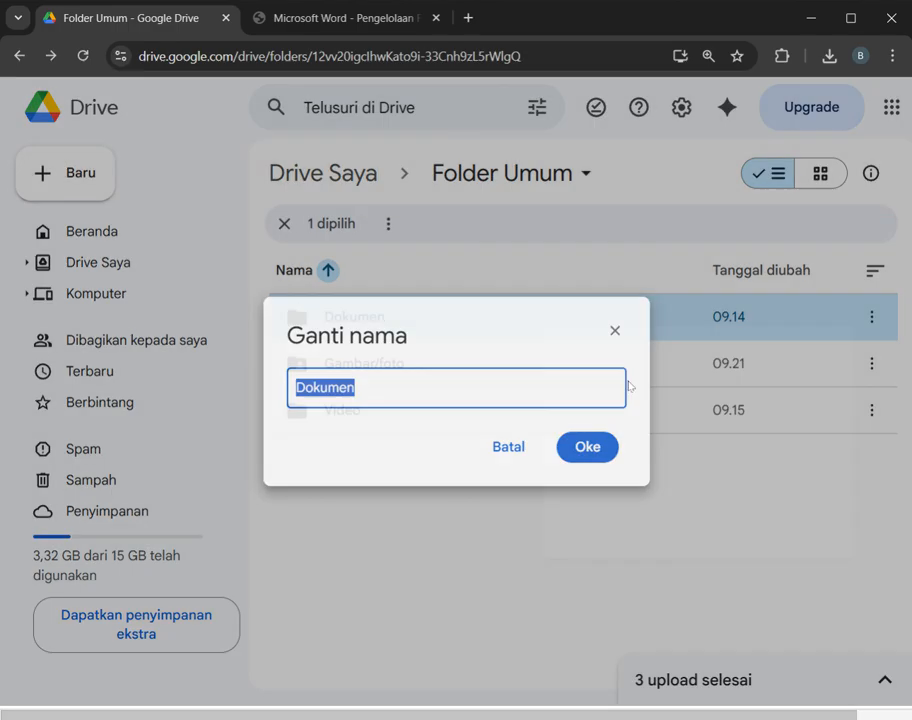
key(BackSpace)
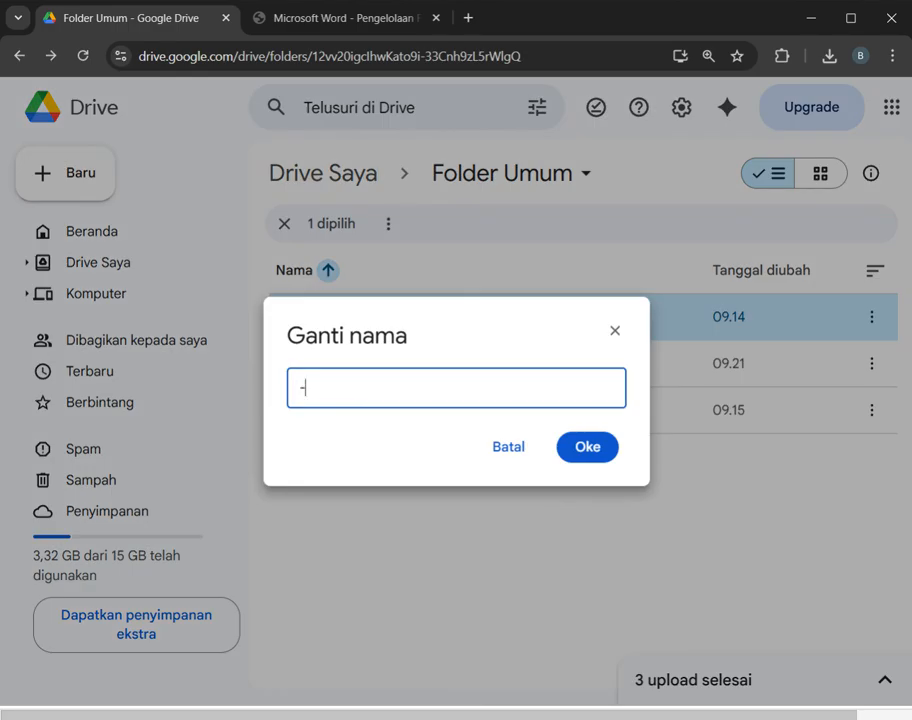
key(ctrl+z)
key(End)
text(-)
key(BackSpace)
text(2)
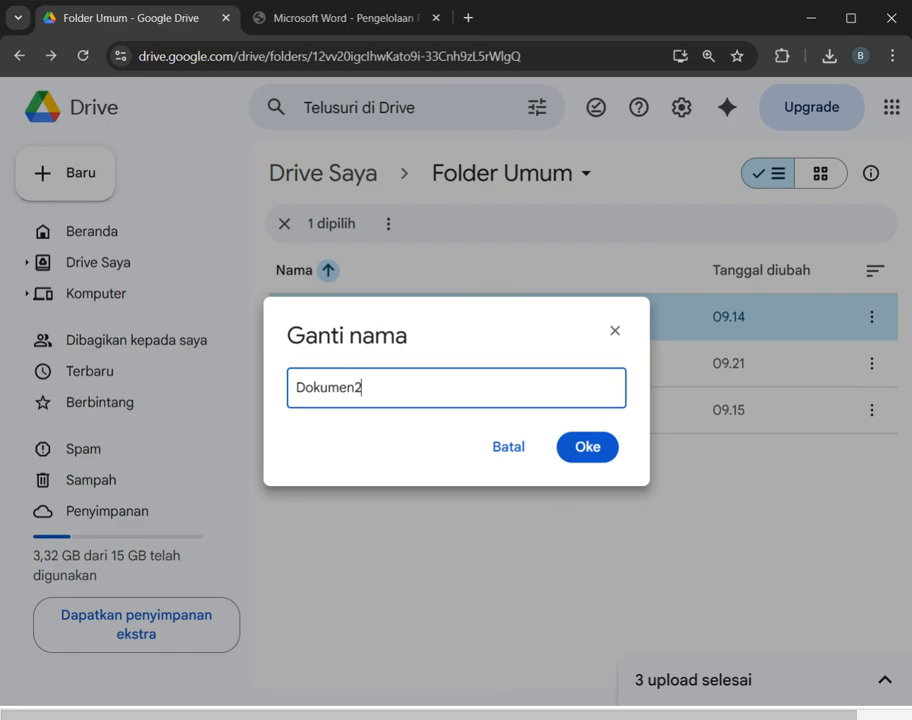
text(5)
click(596, 450)
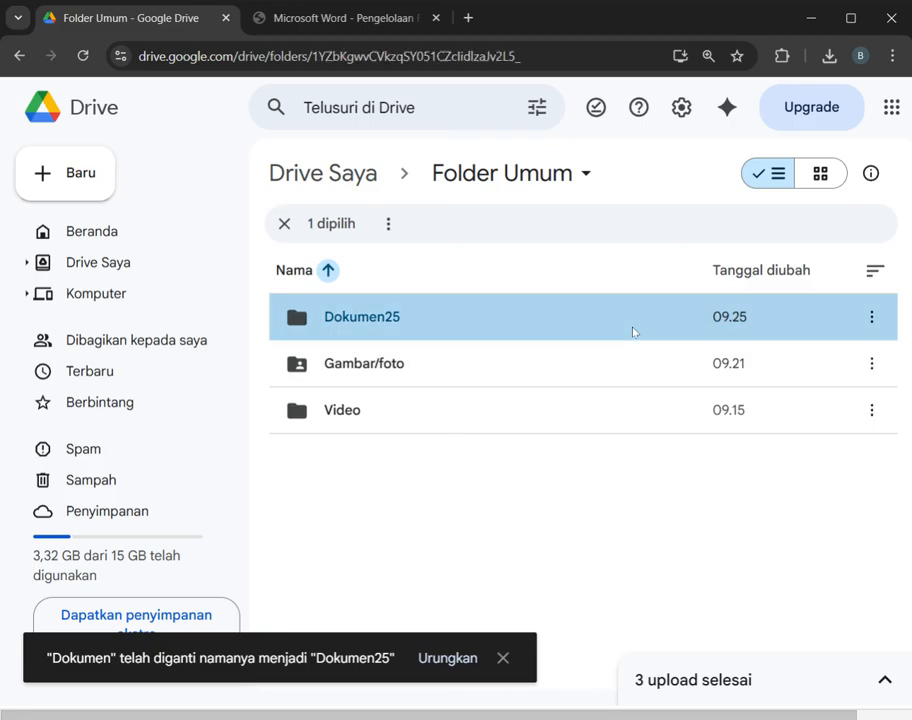
Step: Open the Dokumen25 folder and make a copy of the Contoh-surat-perjanjian-sewa-dump-truk PDF inside it
double_click(632, 332)
click(634, 327)
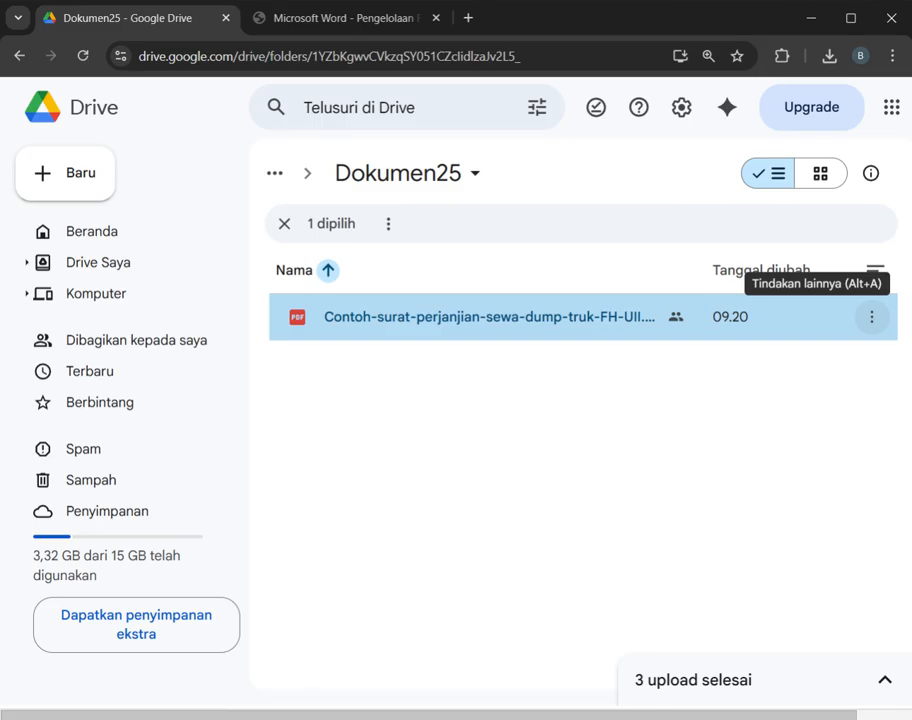
click(872, 318)
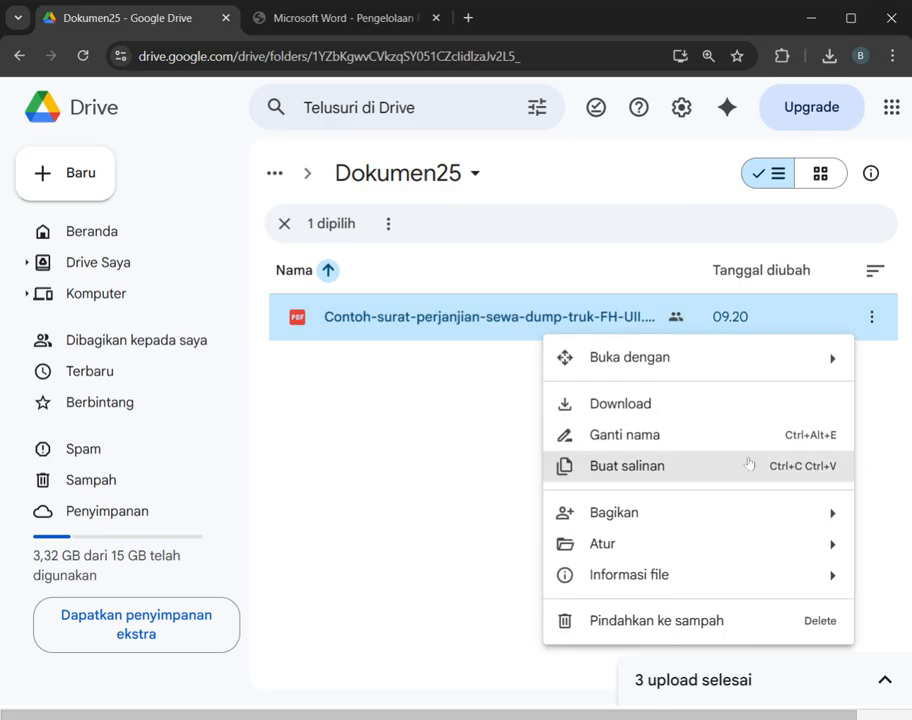
click(641, 474)
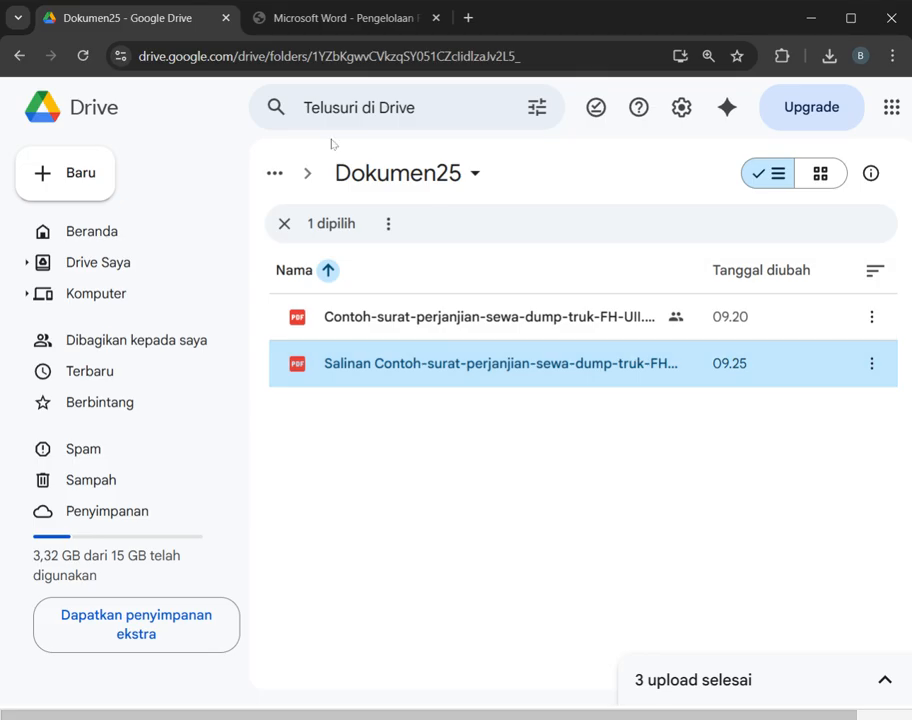
click(19, 56)
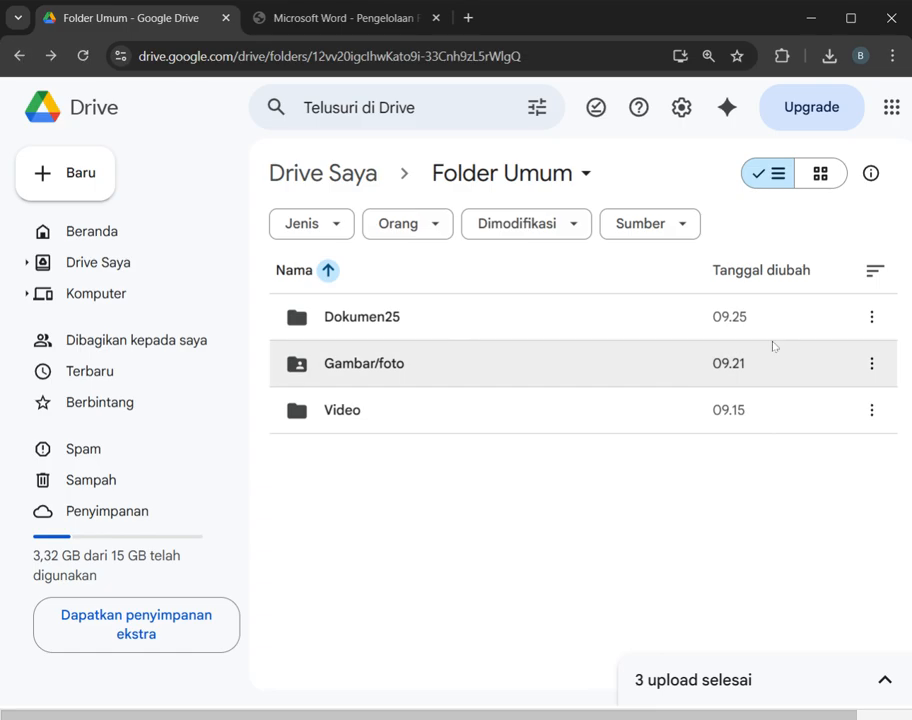
click(872, 370)
click(872, 370)
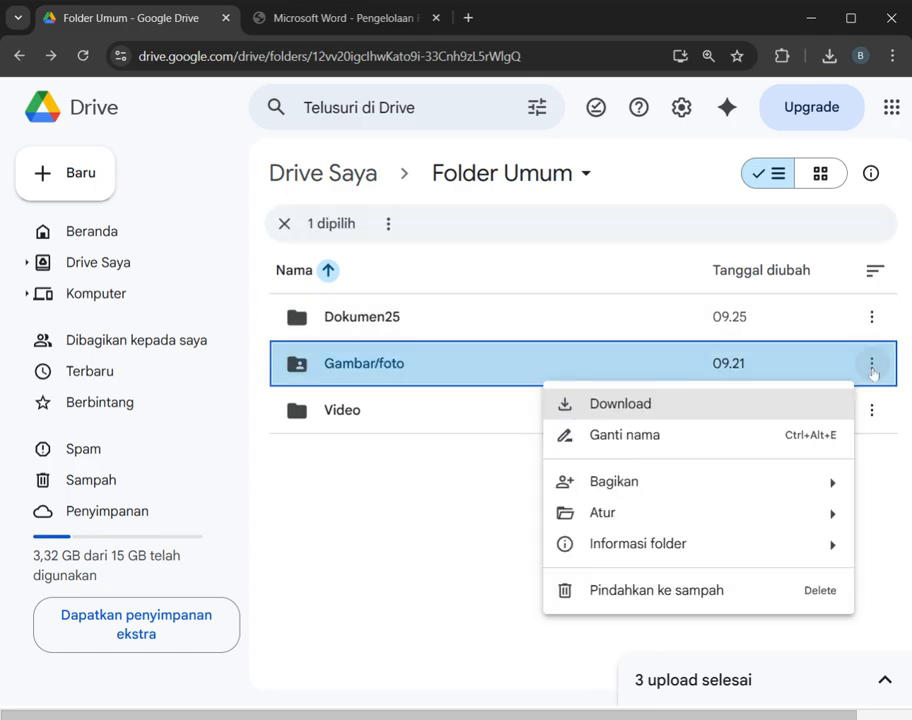
click(287, 362)
click(406, 329)
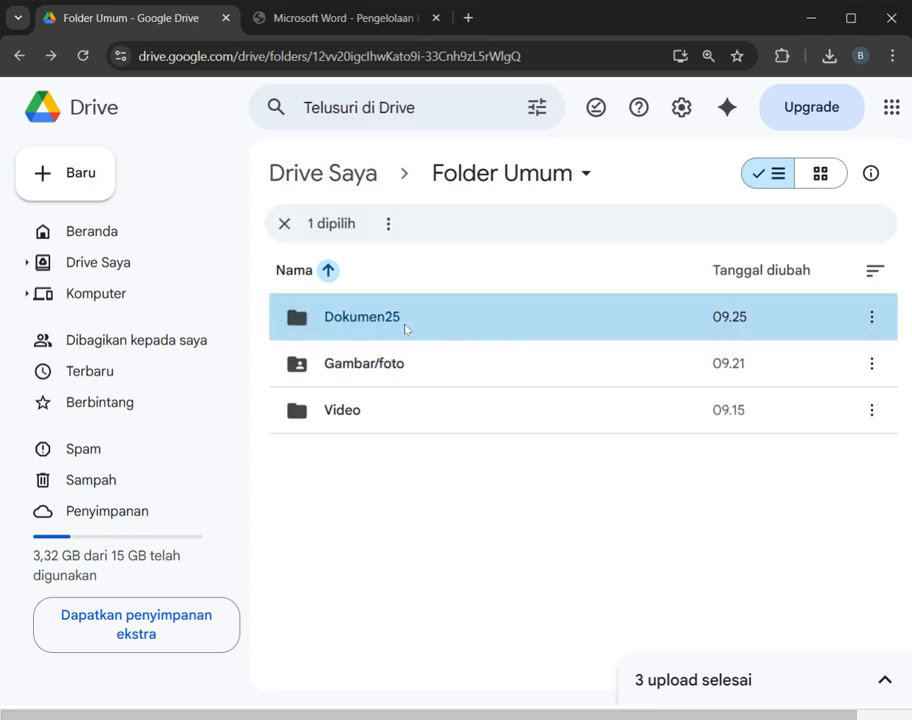
double_click(451, 321)
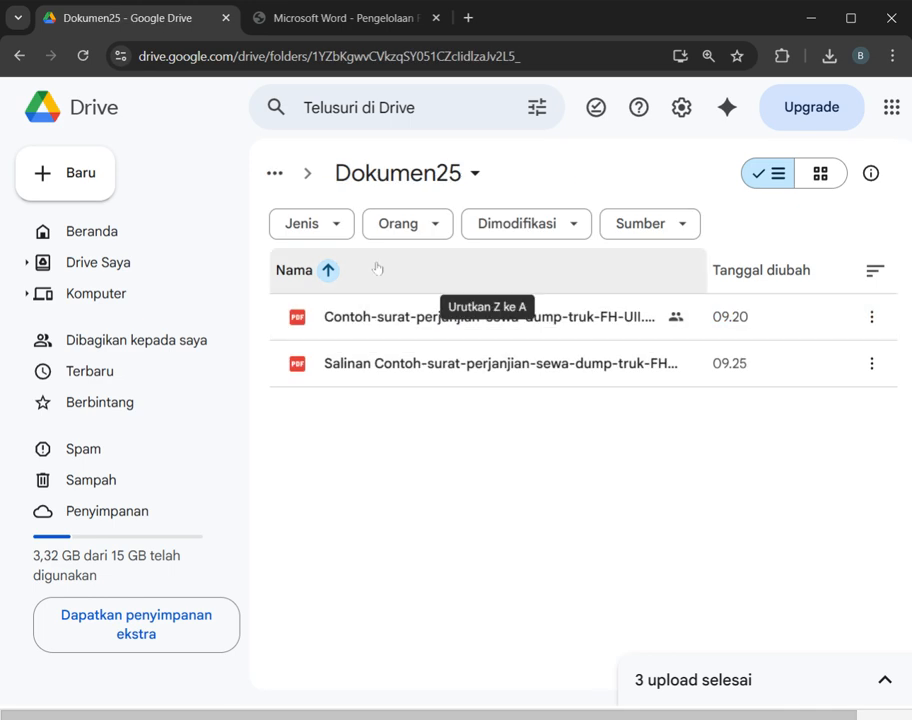
Step: Create a blank Google Docs document in the Dokumen25 folder and title it "Surat Keterangan Istirahat"
click(74, 173)
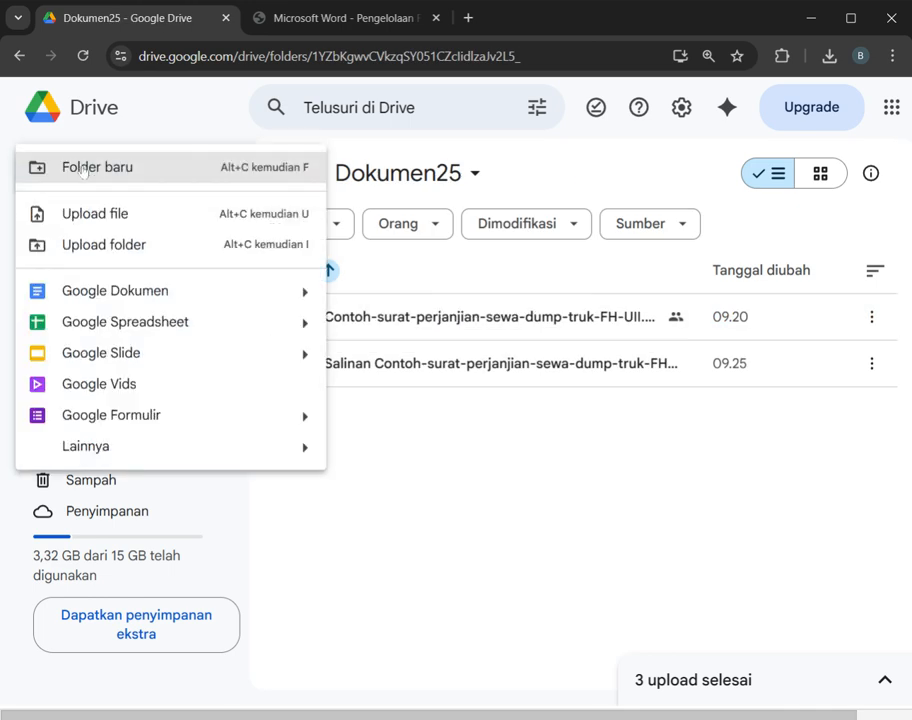
click(118, 291)
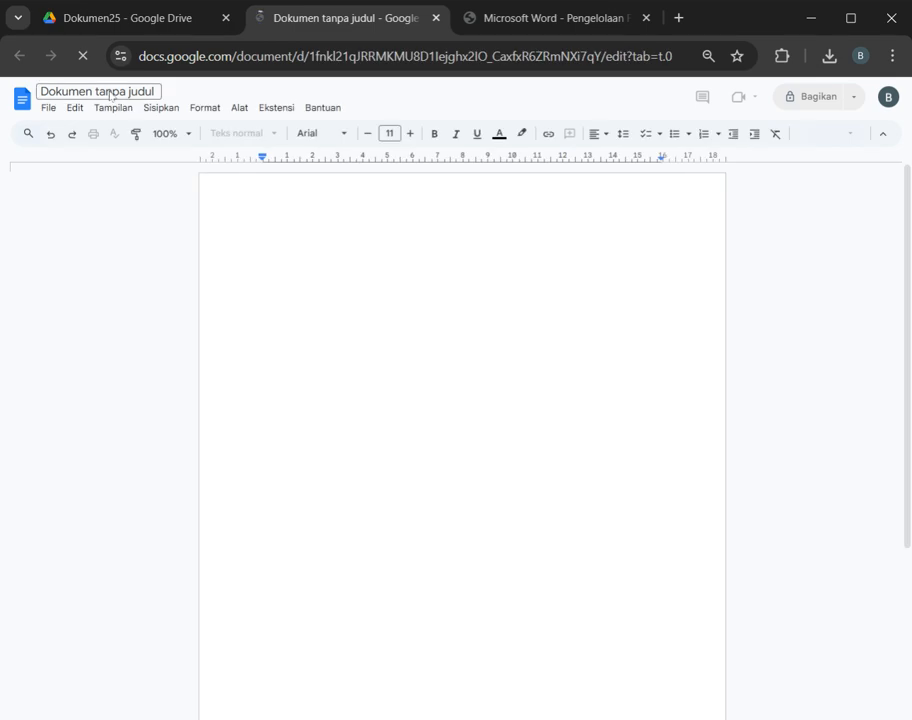
double_click(110, 91)
key(ctrl+a)
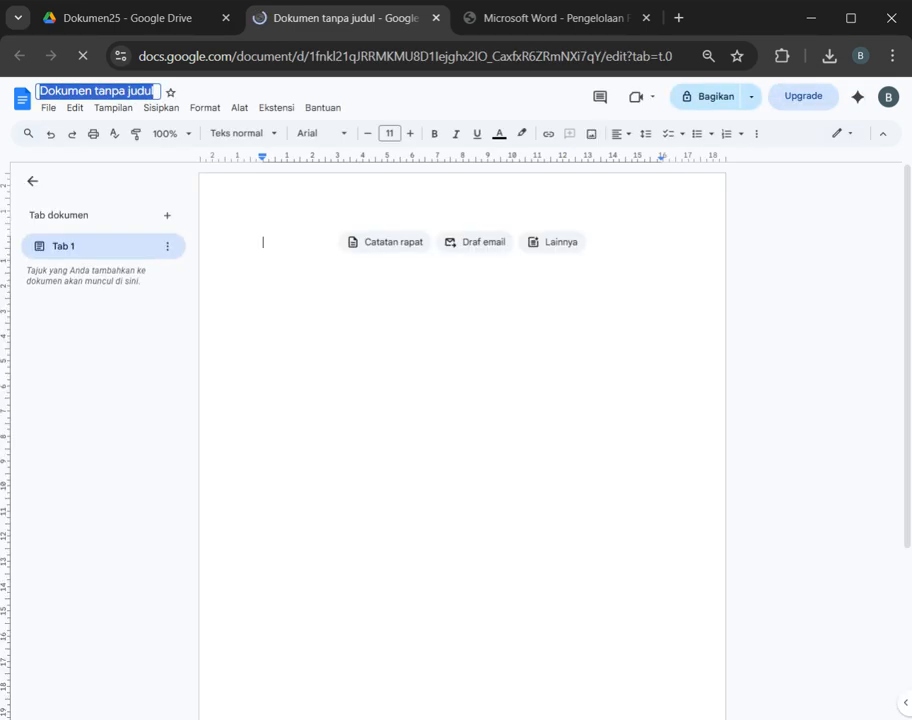
text(Surat Ker)
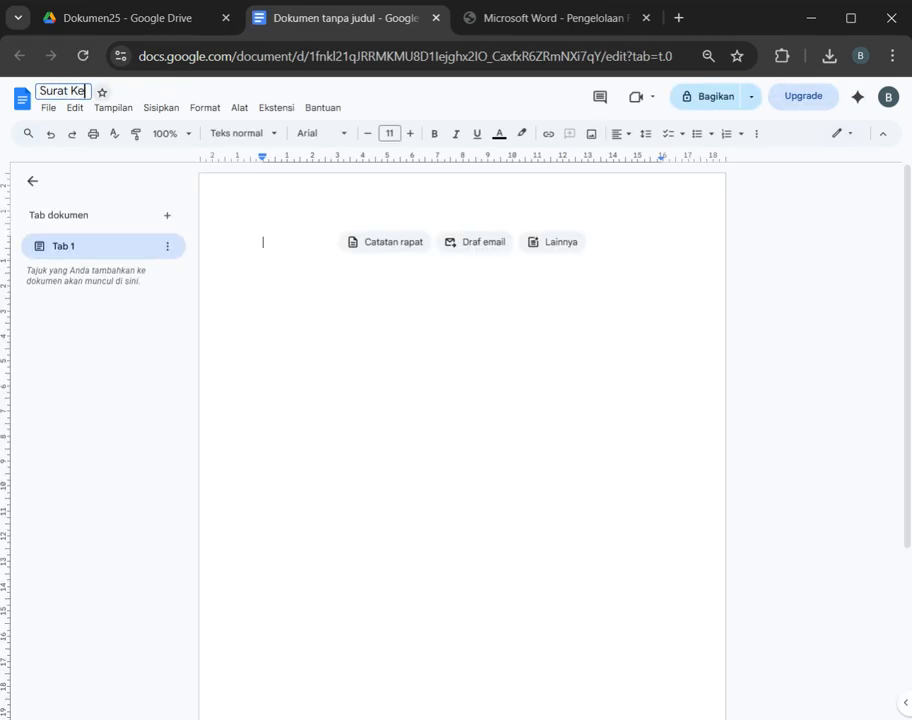
key(BackSpace)
text(tern)
key(BackSpace)
text(nag)
key(BackSpace)
key(BackSpace)
key(BackSpace)
text(angan Is)
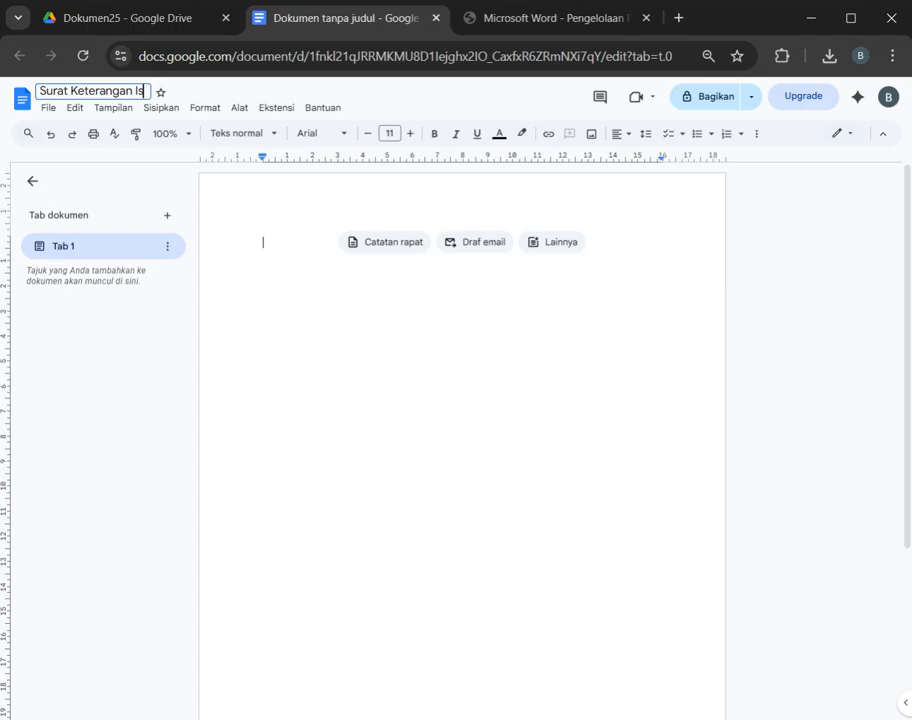
text(tirahat)
key(Return)
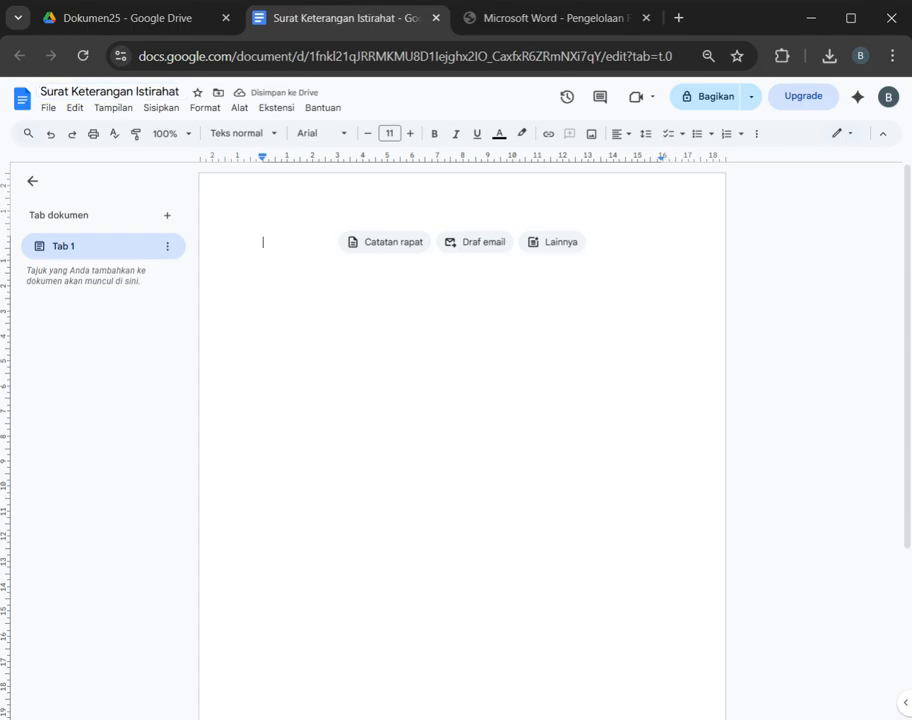
Step: Write "Dengan RS . ABC memberikan" as the first text in the document body
text(De)
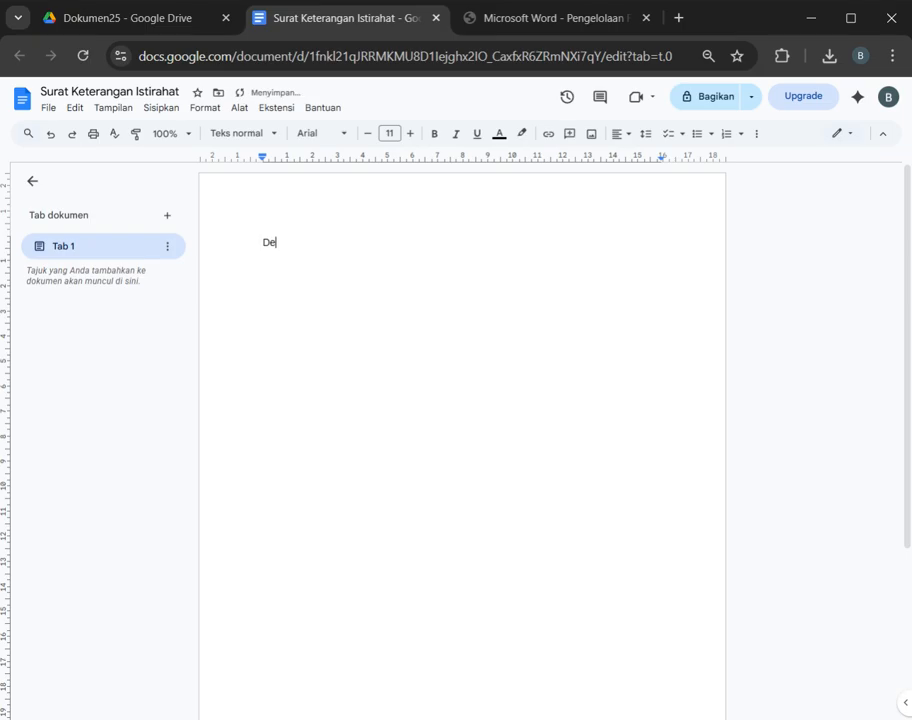
text(ngan RS . AB)
key(BackSpace)
key(BackSpace)
text(vz)
key(BackSpace)
key(BackSpace)
text(C memberikan)
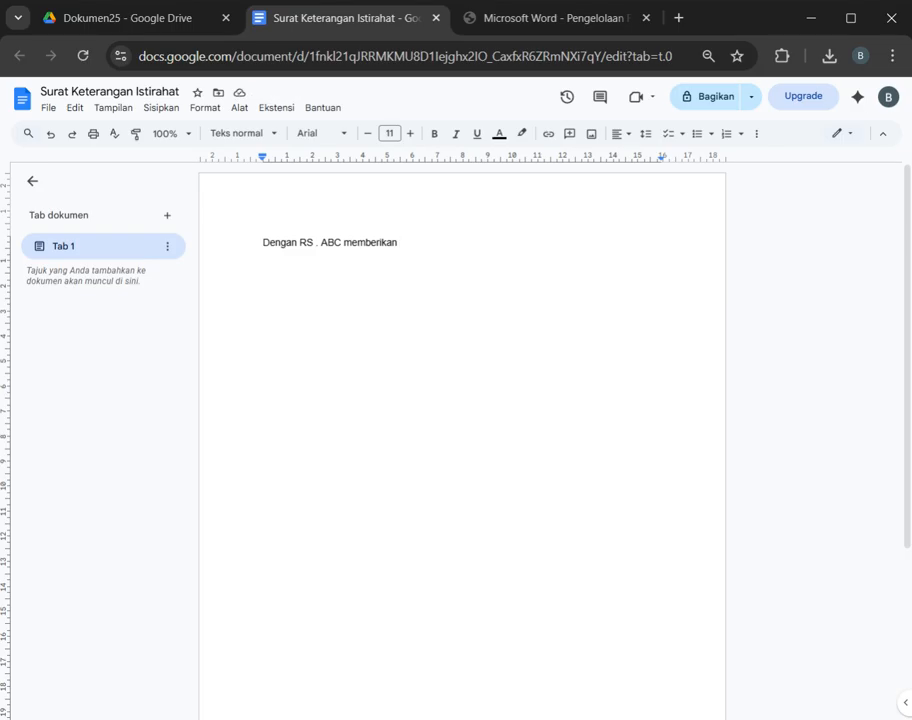
Step: Insert the line "Setelah pengecekan pada yang bersangkutan di bawah ini" above the existing "Dengan RS . ABC memberikan" text
double_click(352, 243)
click(401, 243)
text(Se)
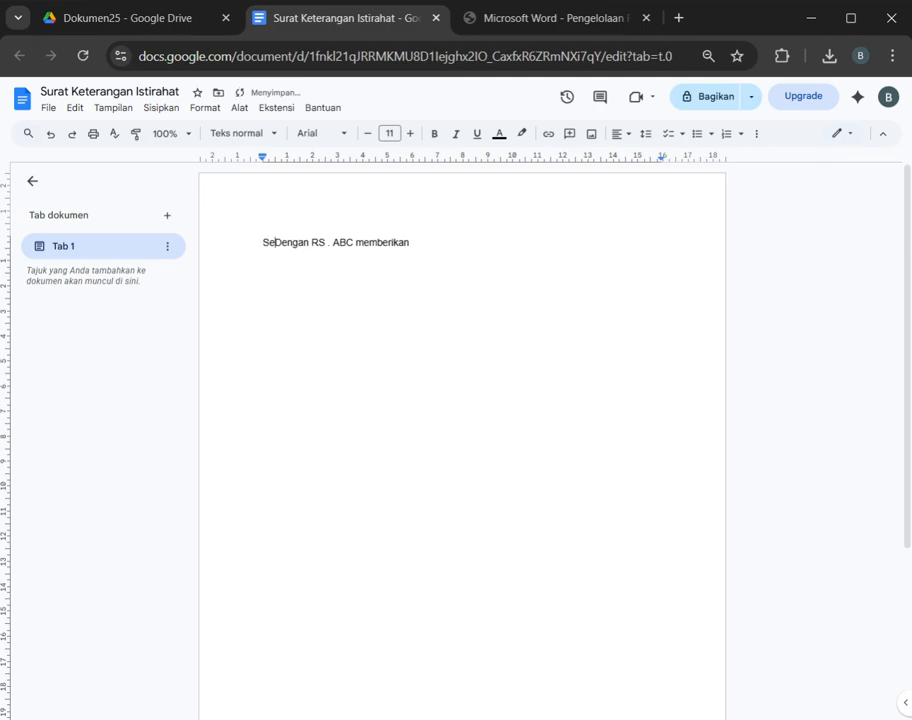
text(telah penge)
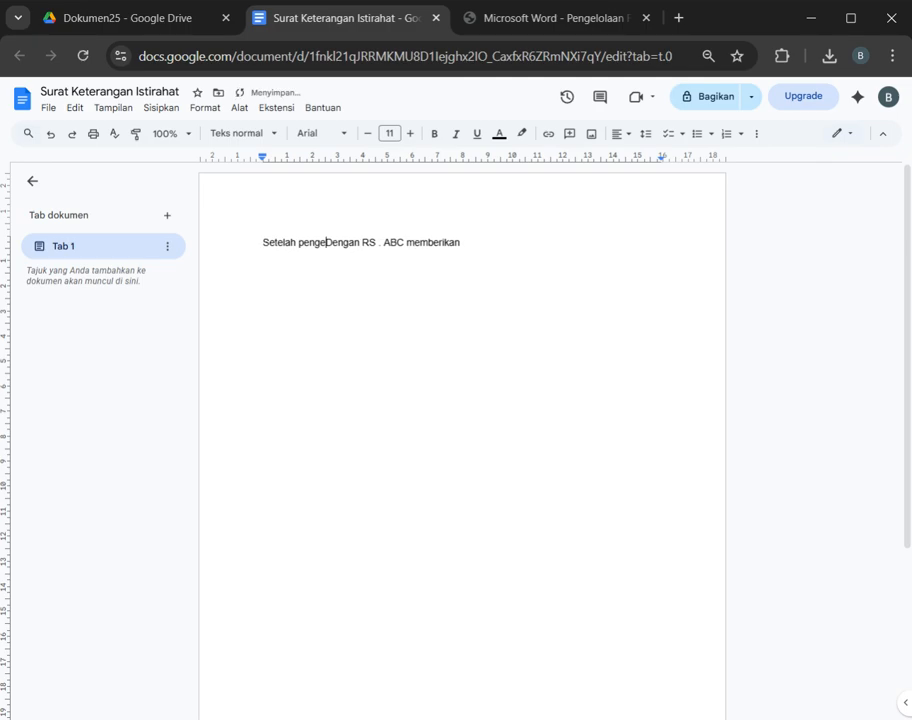
text(cekan pad)
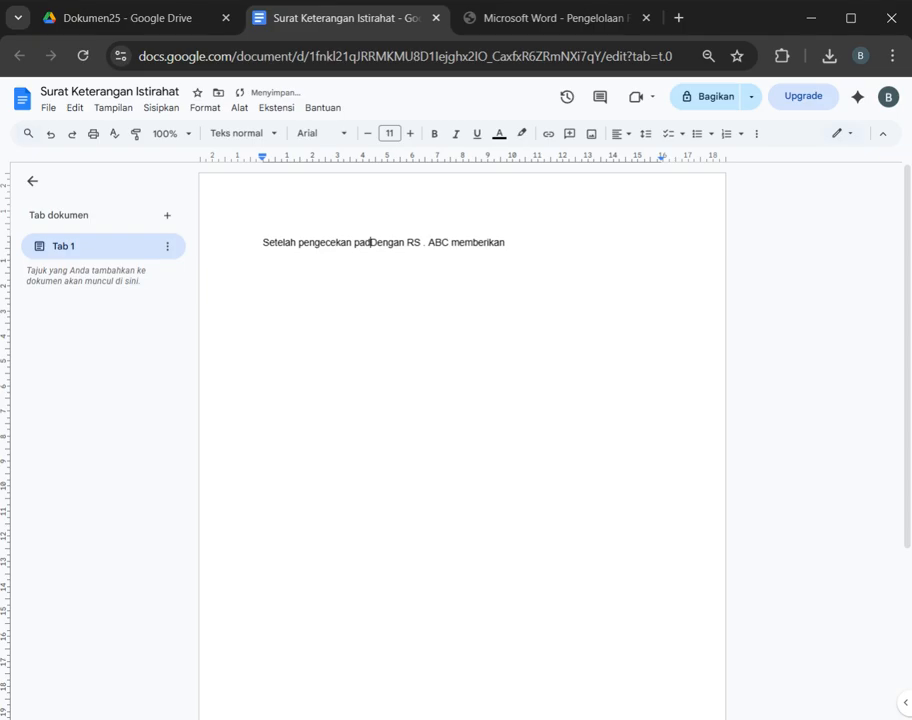
text(a yang be)
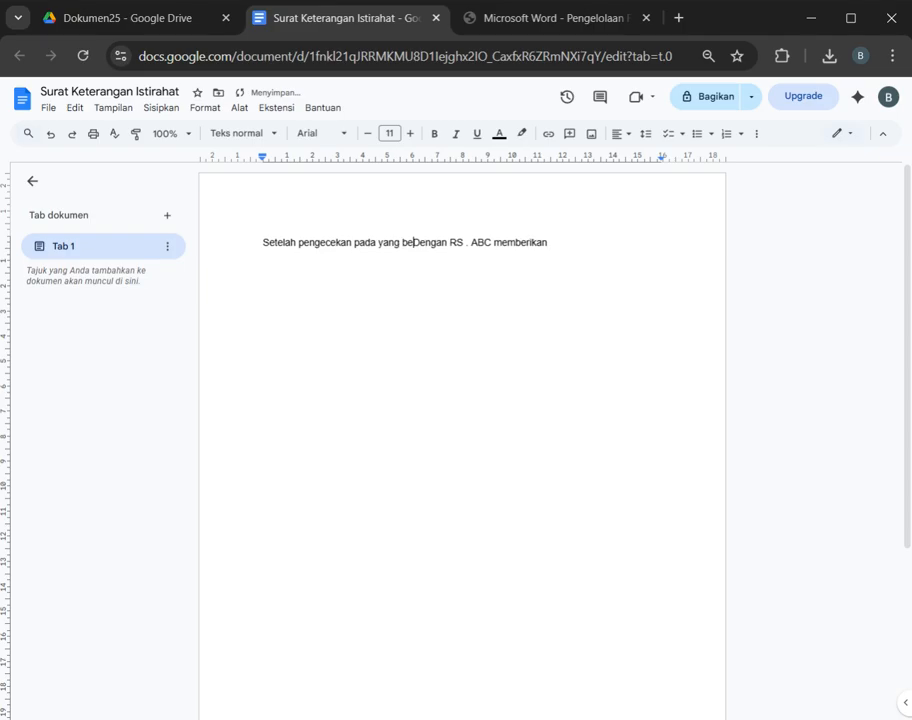
text(rsa)
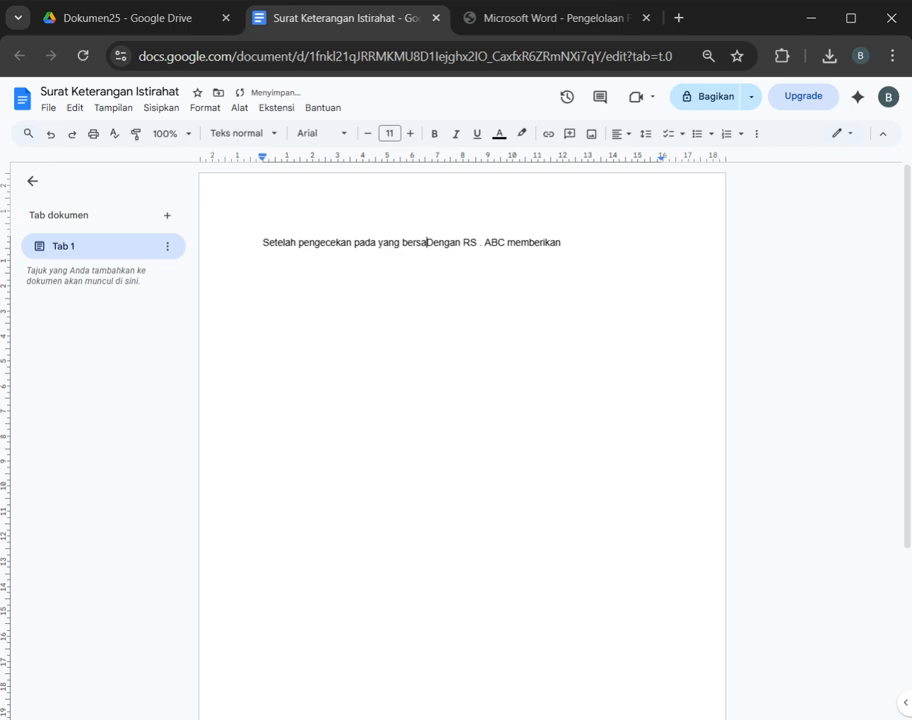
text(ngkutan di)
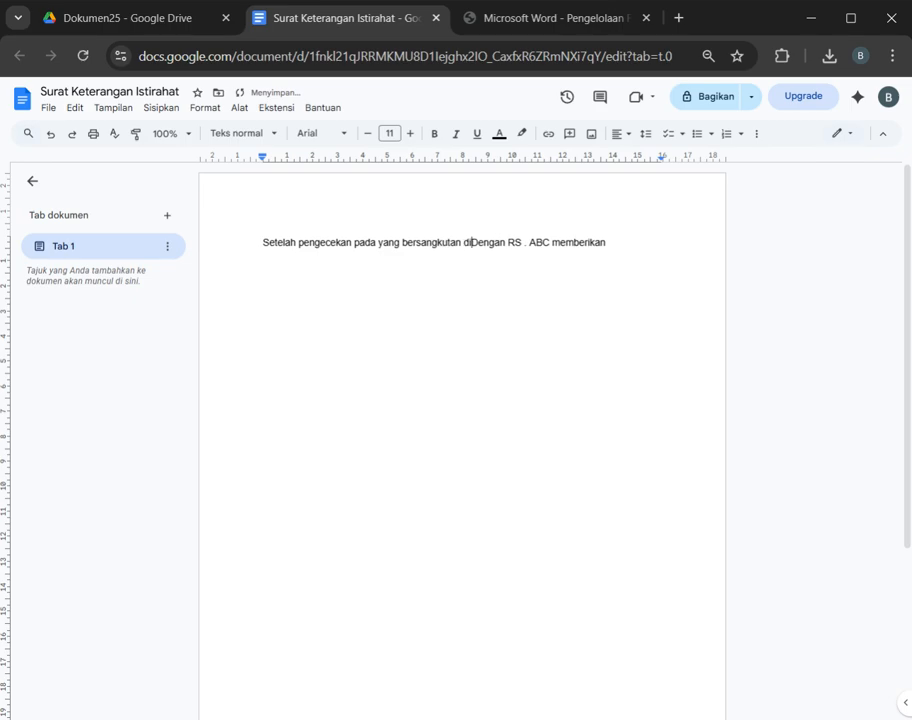
text( bawah in)
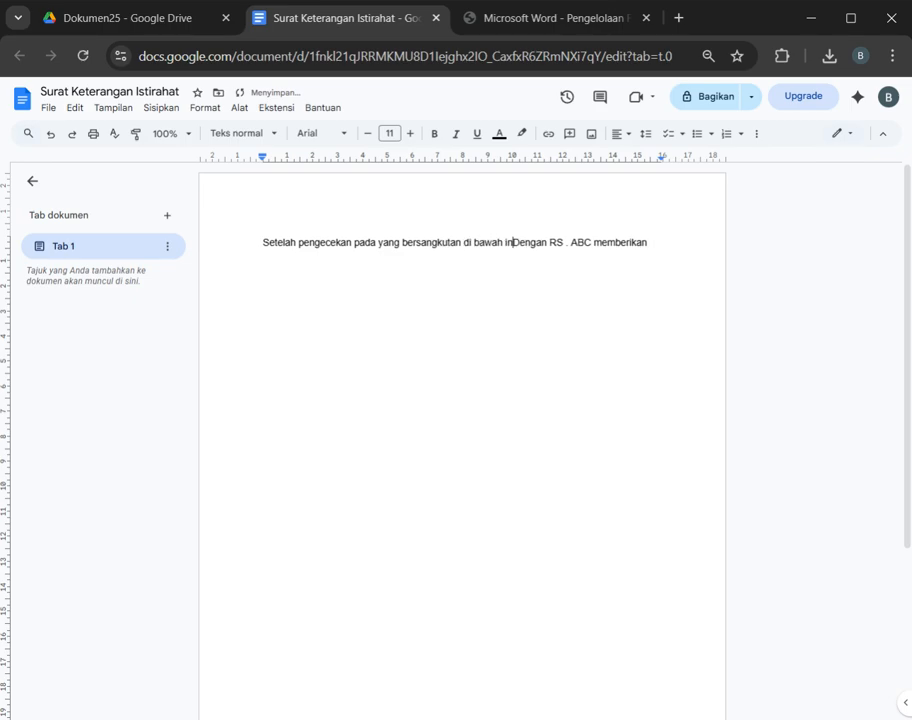
text(i)
key(Return)
Step: Write the second line "Maka kami memberikan / memerintahkan untuk Istirahat" and delete the leftover "Dengan RS . ABC memberikan" text behind it
text(Maka)
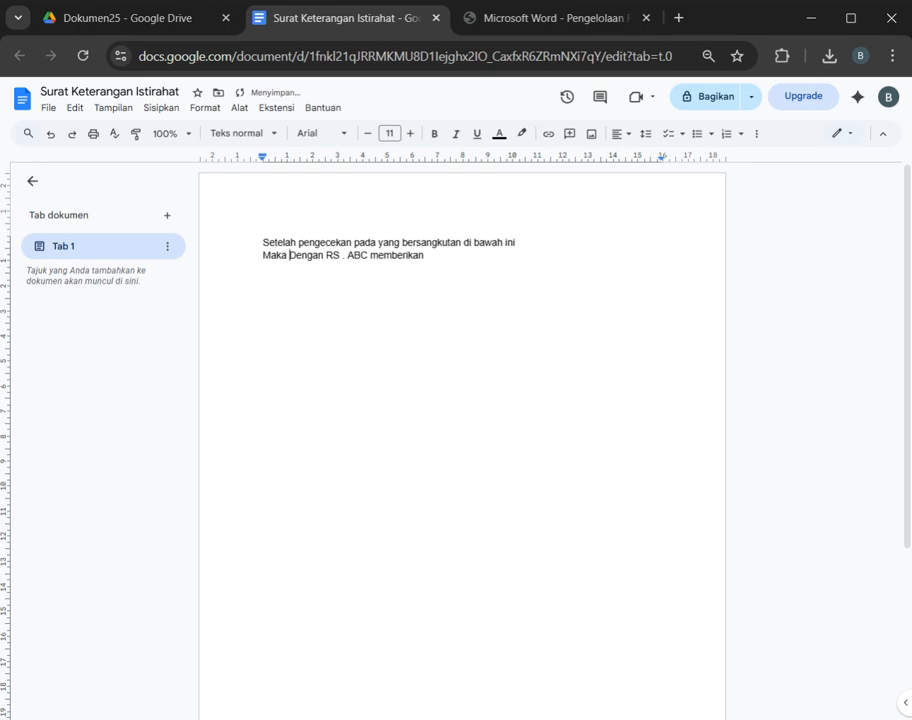
text( kami )
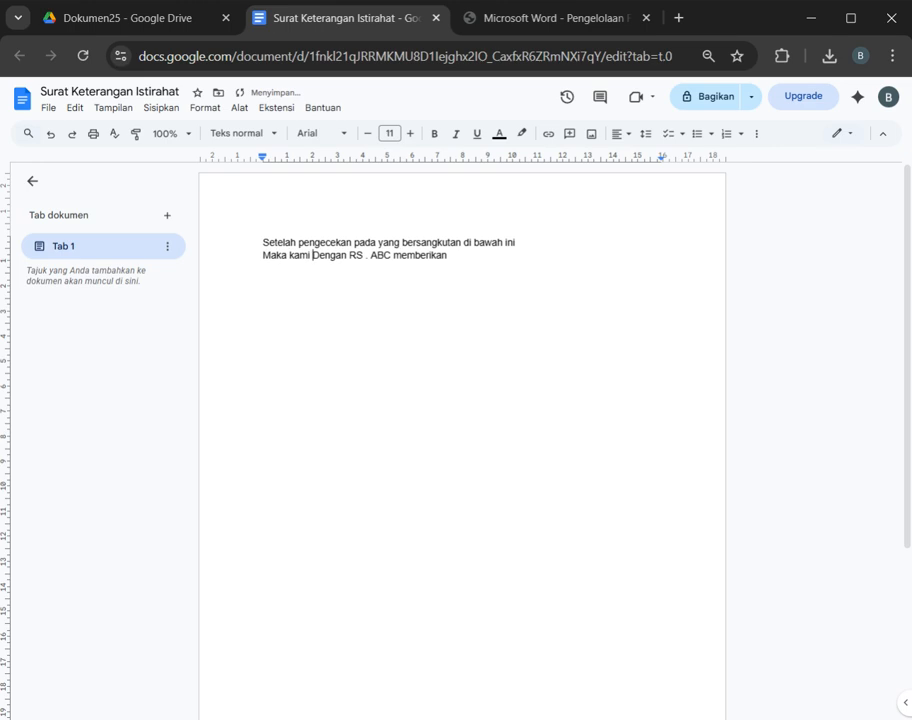
text(mem)
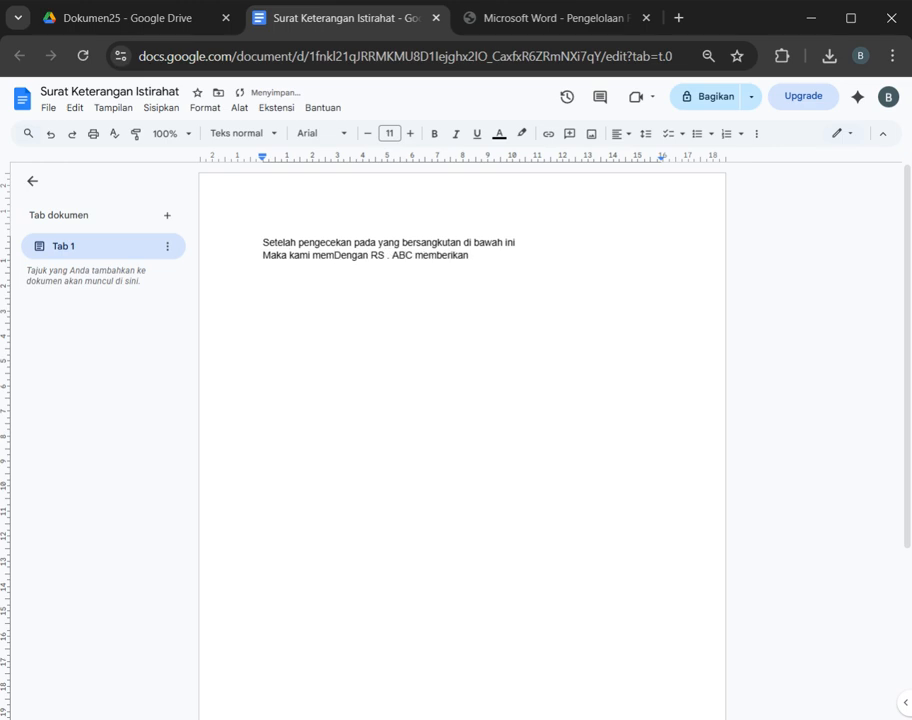
text(berikan )
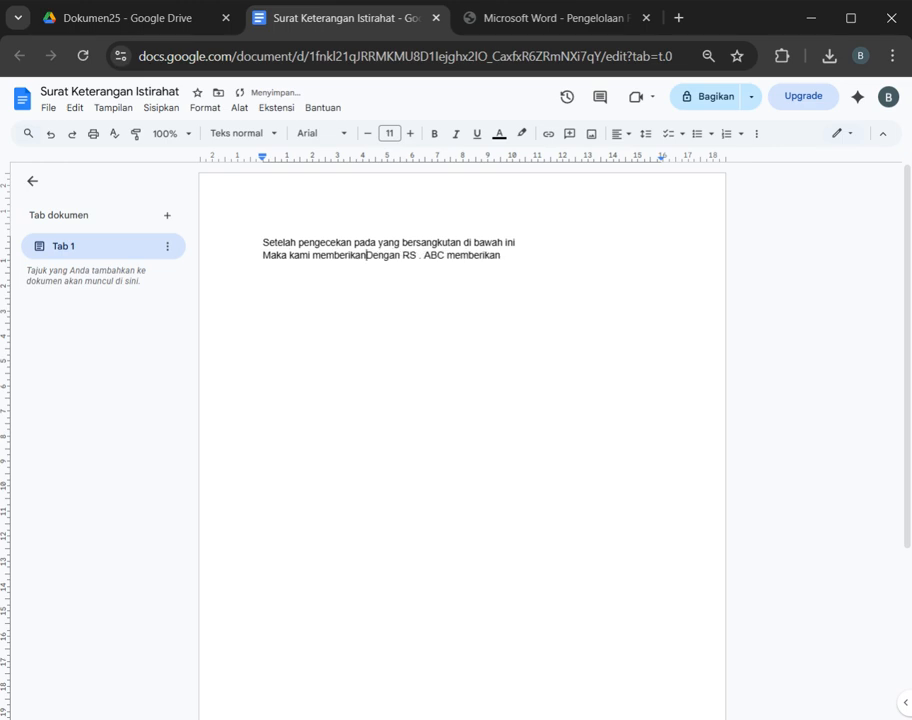
text(/ memeri)
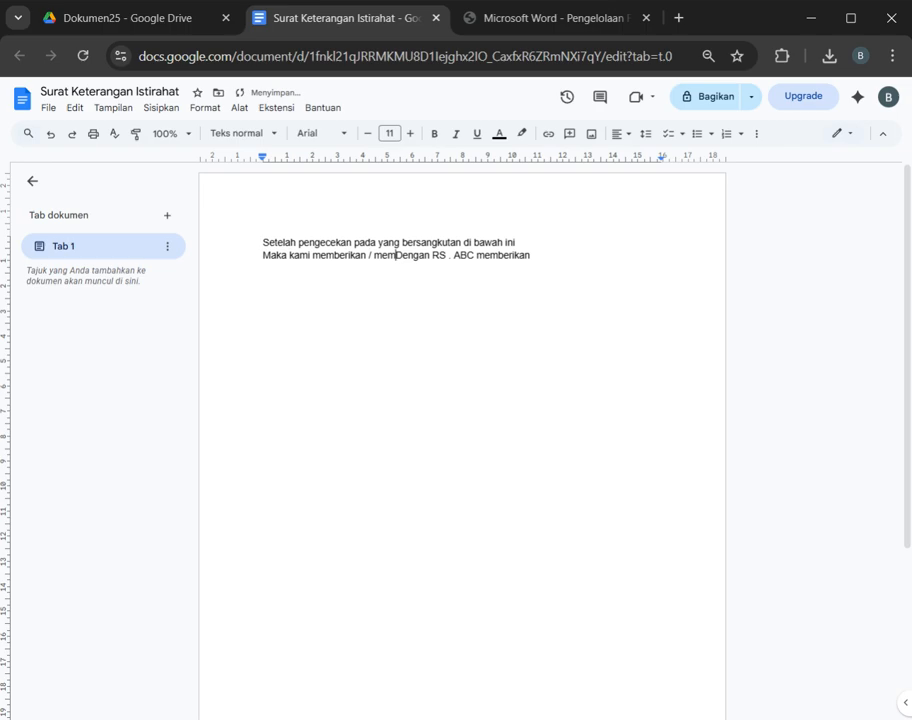
text(ntahka)
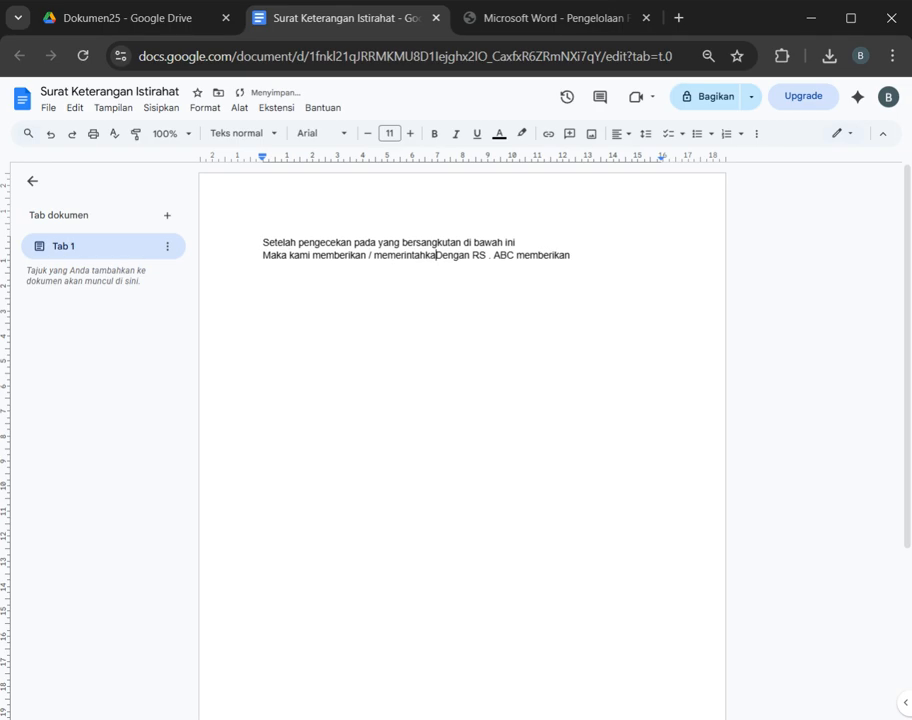
text(n)
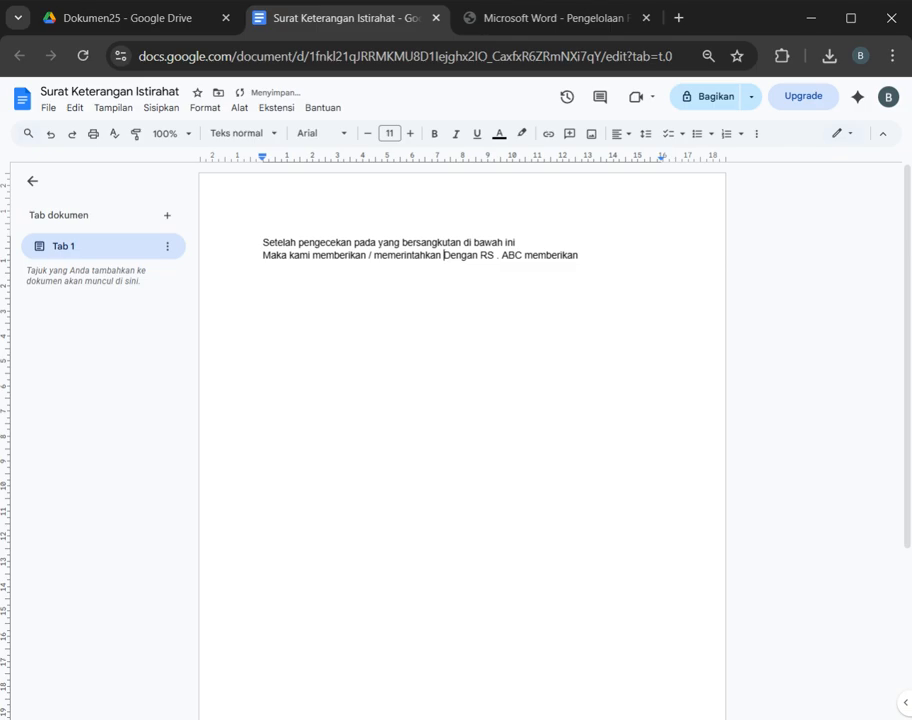
text( untuk Is)
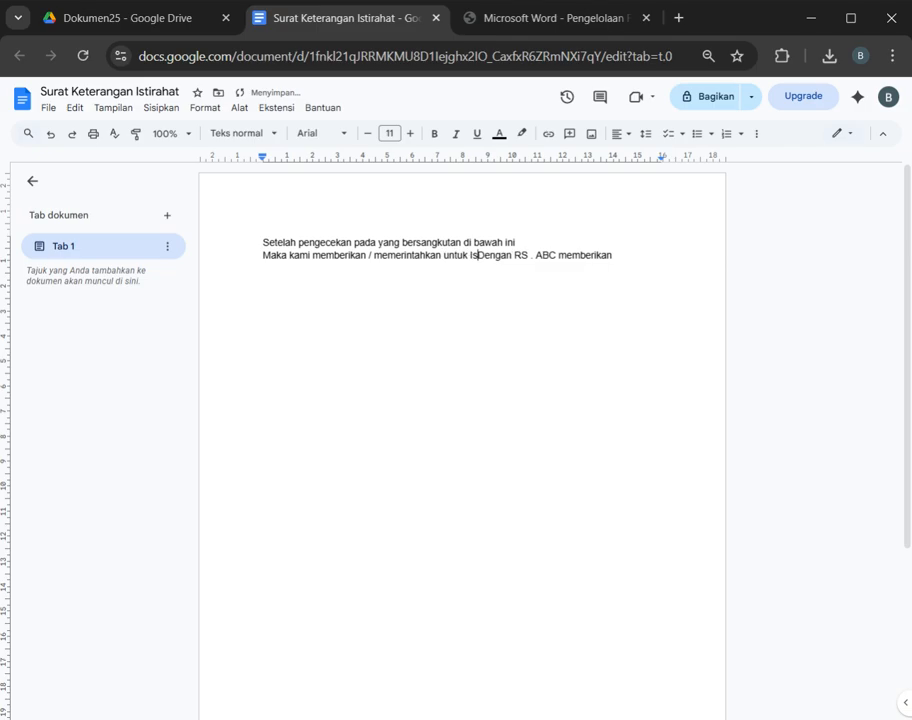
text(tirahat)
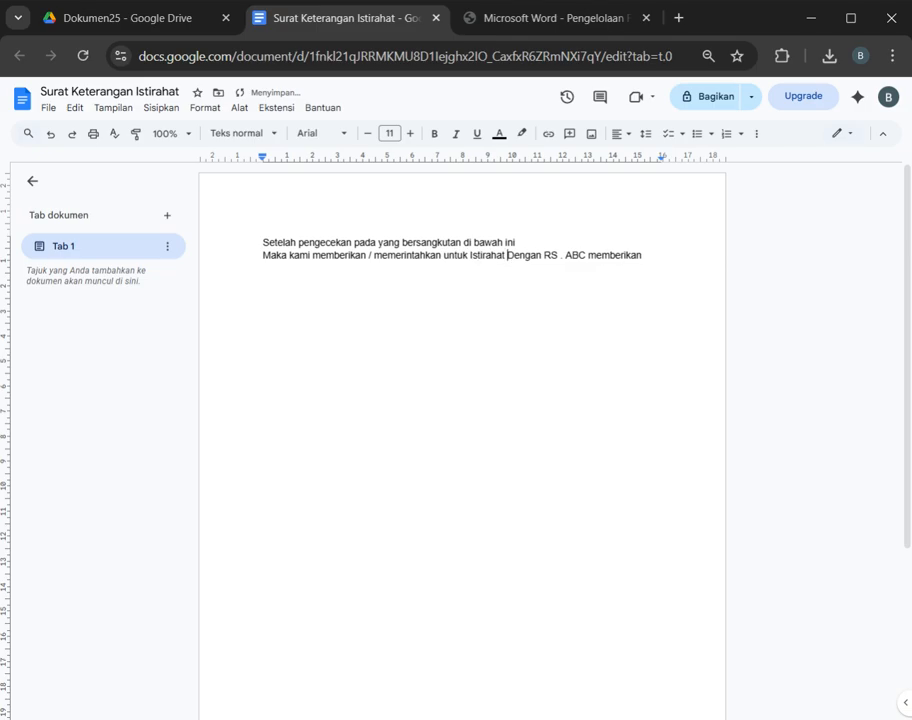
key(shift+End)
key(BackSpace)
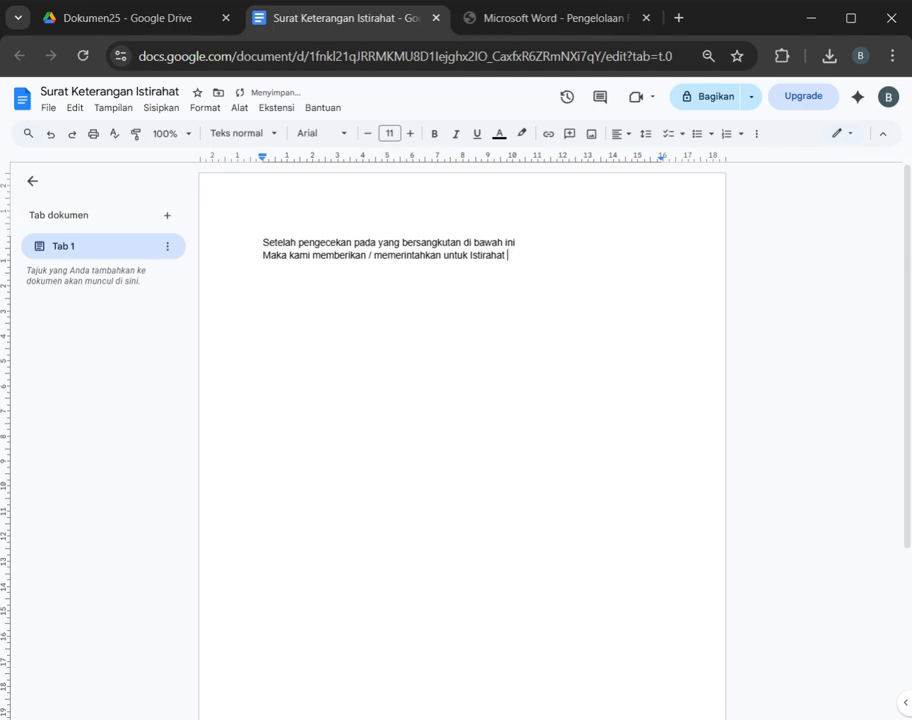
Step: Add the lines "Nama :" and "TTL" below the opening paragraph, separated from it by a blank line
key(Return)
text(Nama :)
key(Return)
text(TTL)
key(Return)
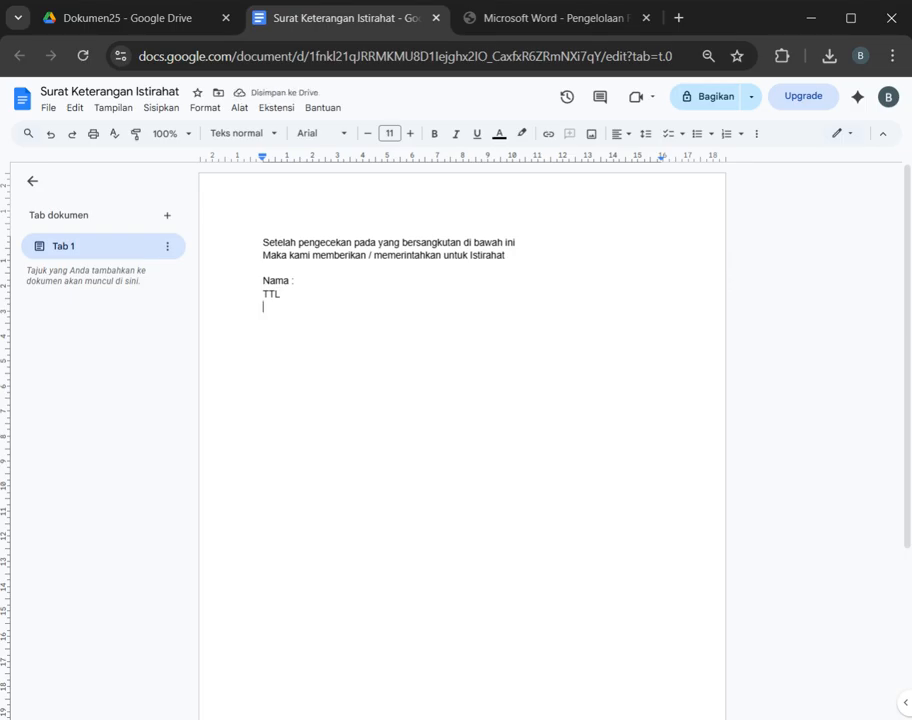
Step: Add the line "NIK :" below TTL, keeping a plain colon instead of an emoji
text(NIK :)
key(Return)
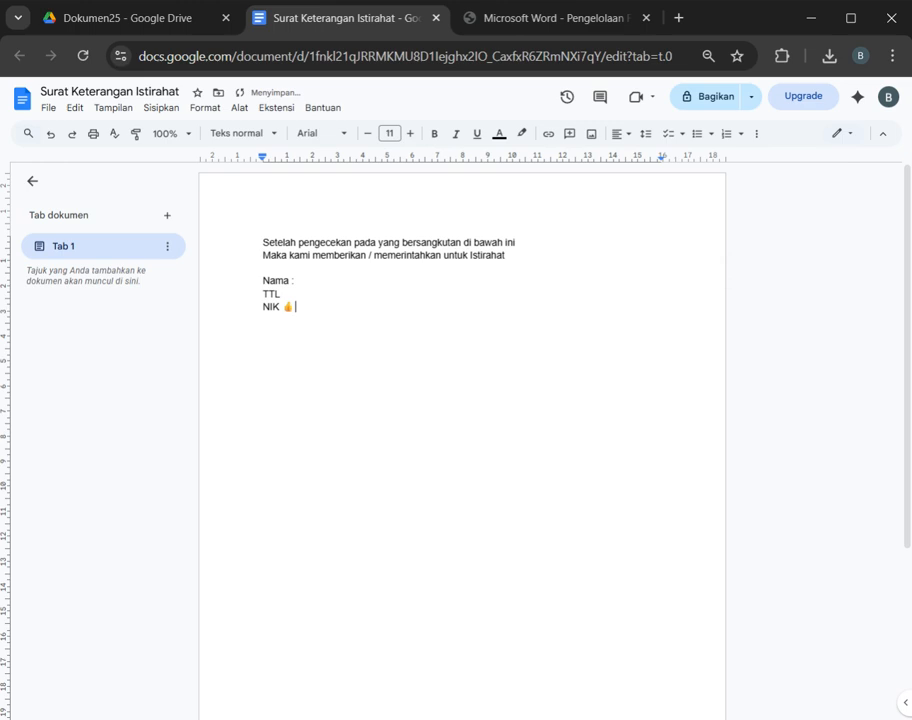
key(Return)
key(BackSpace)
key(BackSpace)
text(:)
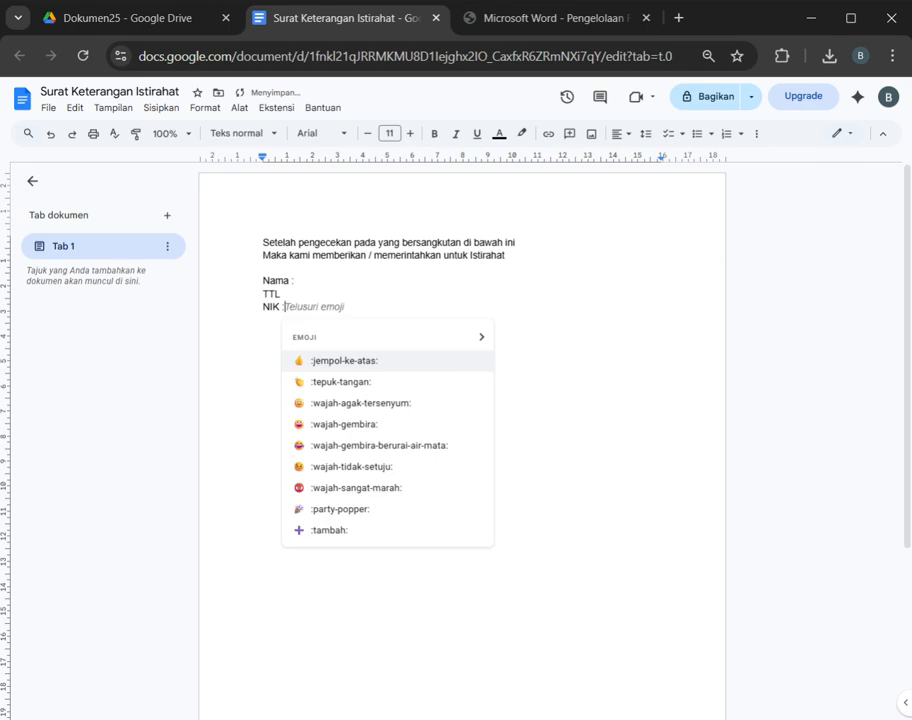
key(Escape)
key(Return)
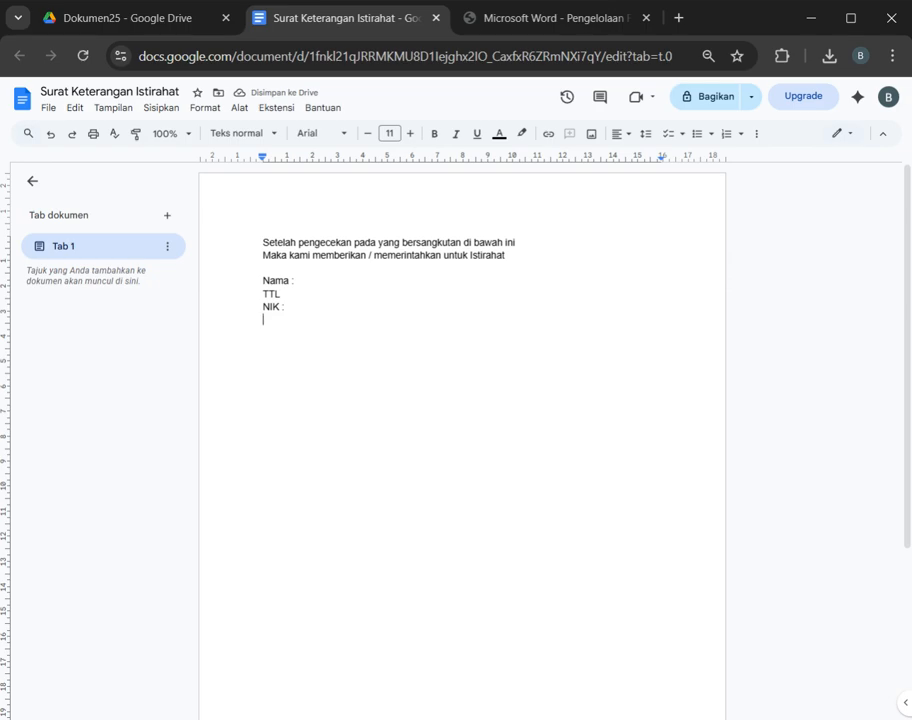
Step: Write the closing line "Demikian surat ini kami buat,,," after a blank line below NIK
key(Return)
text(D)
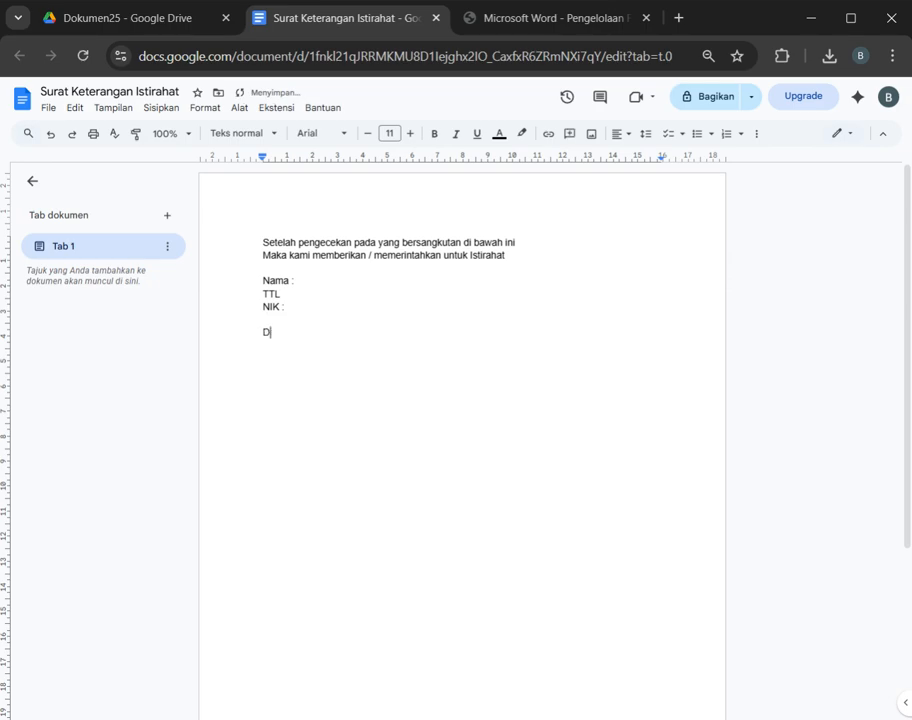
text(emikian surat ini kami buat,,,)
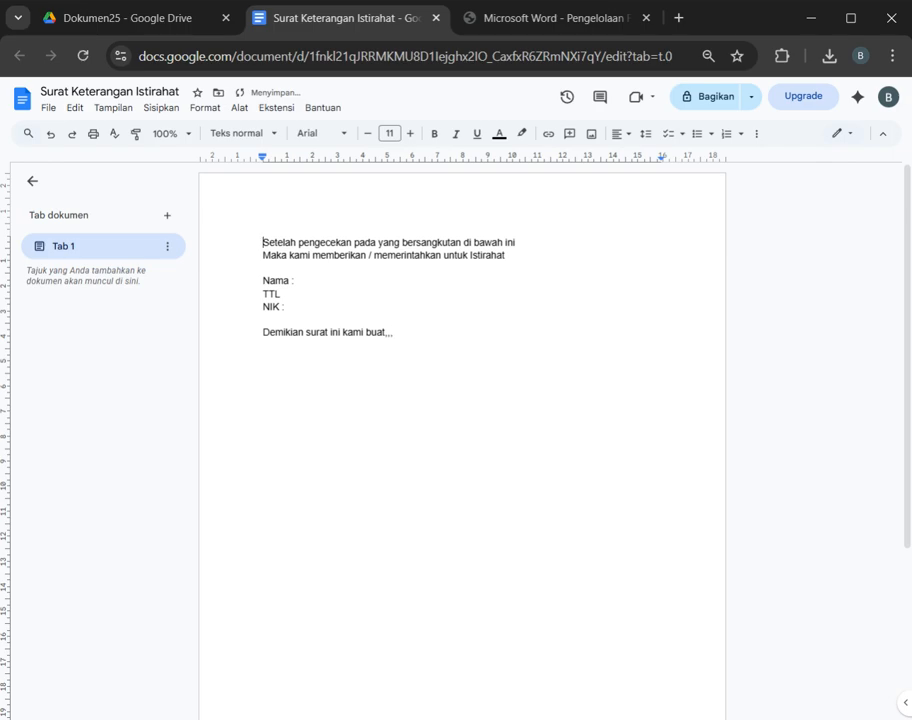
Step: Insert the heading "Surat Keterangan Istirahat" above the opening line, follow it with a blank line, and center the heading
key(Return)
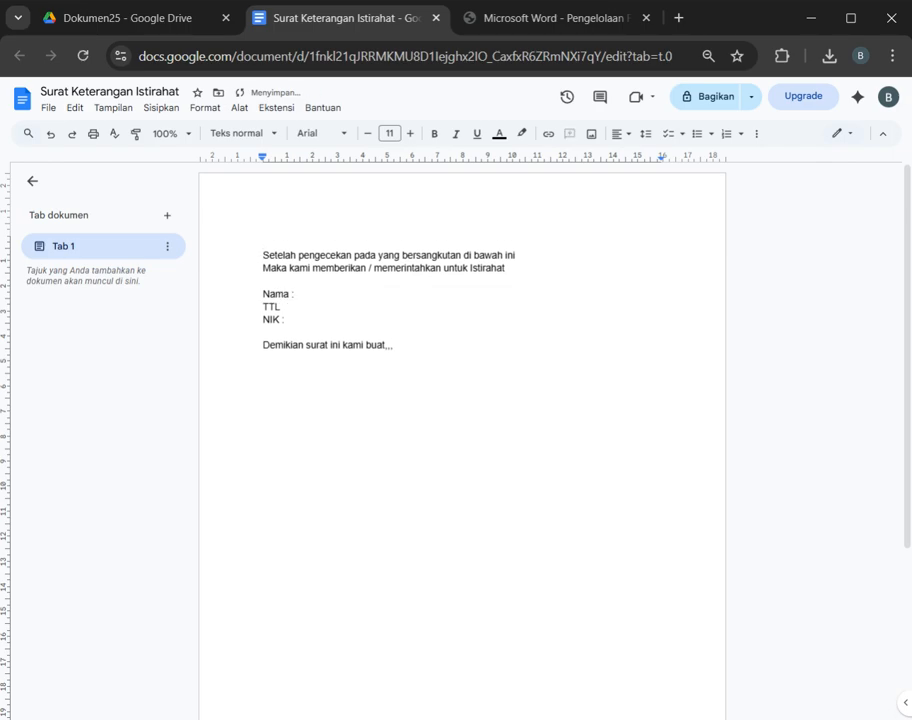
text(Surat Keterangan I)
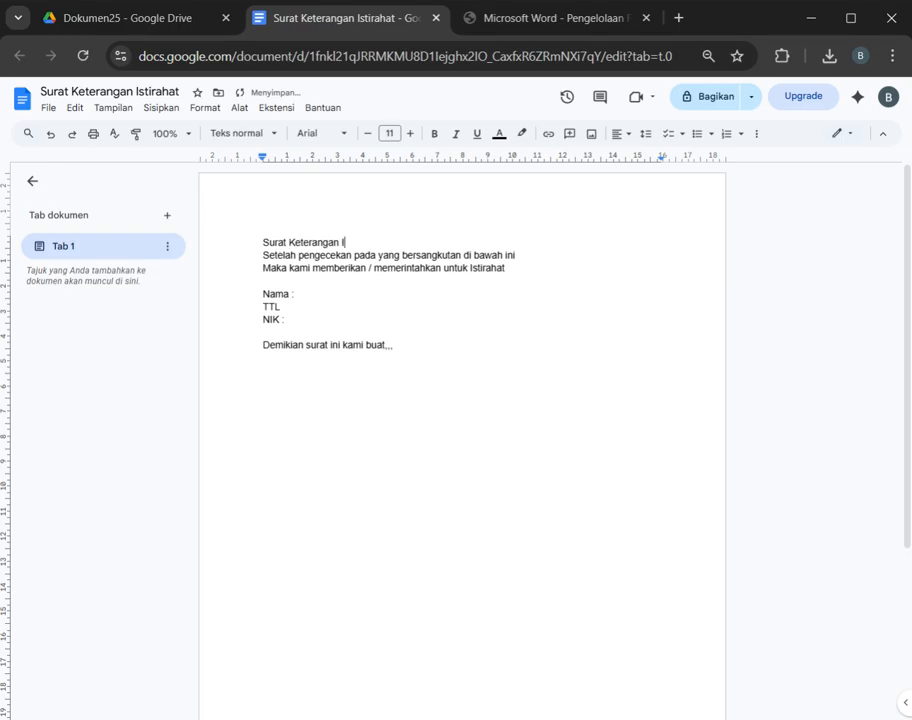
text(stirahhat)
key(Return)
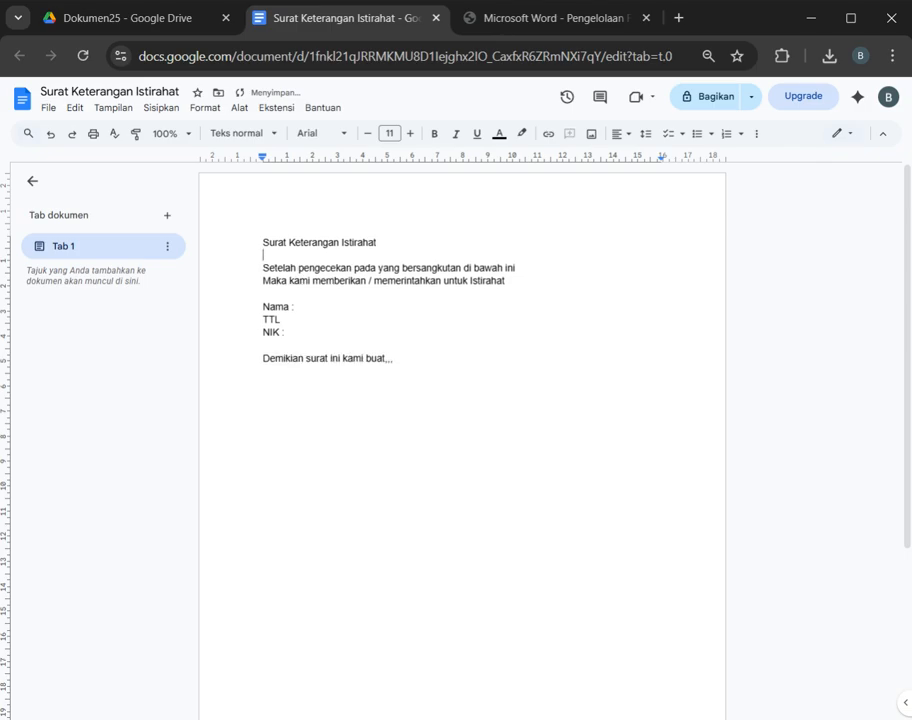
drag(381, 243, 264, 257)
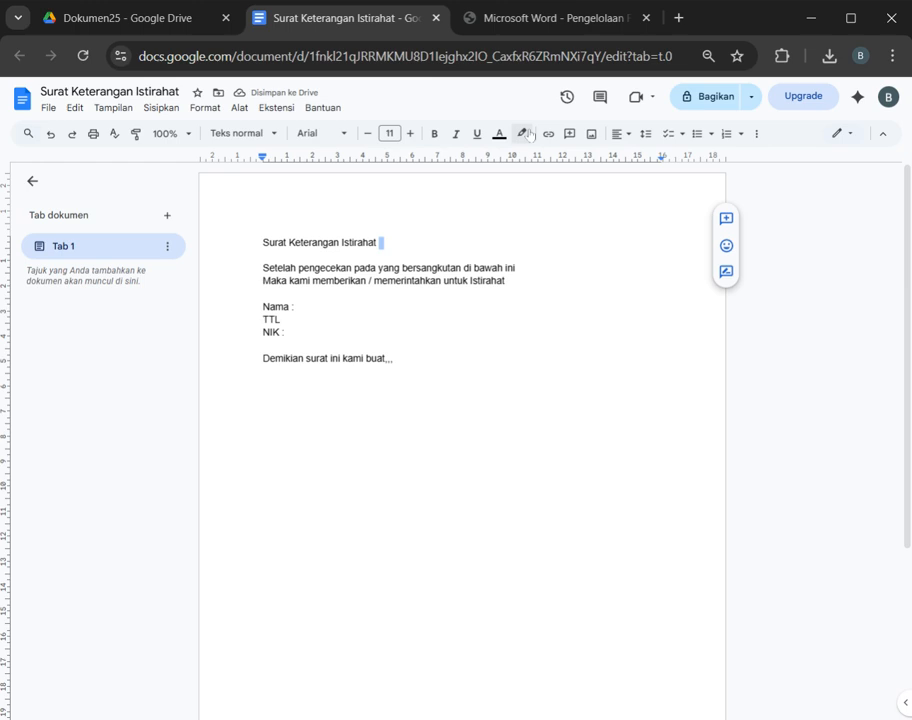
click(619, 133)
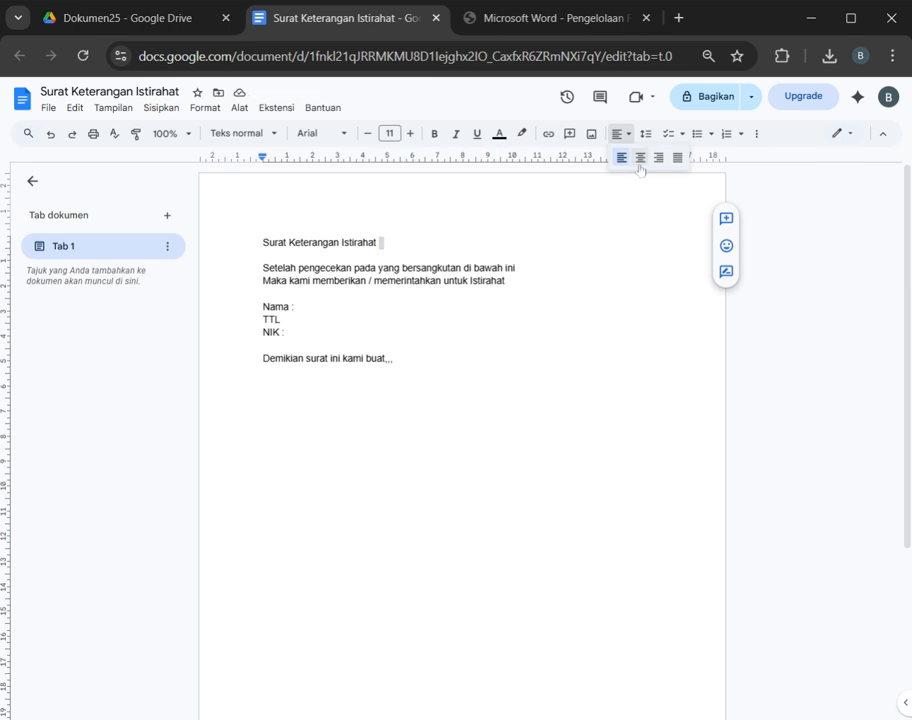
click(640, 157)
click(396, 358)
click(263, 280)
key(Return)
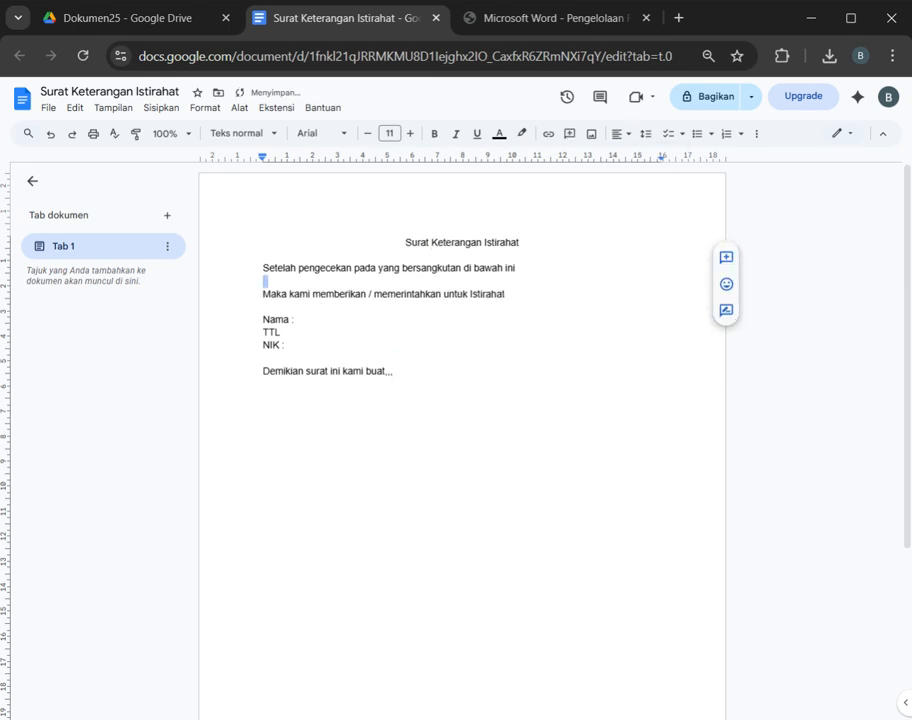
key(ctrl+z)
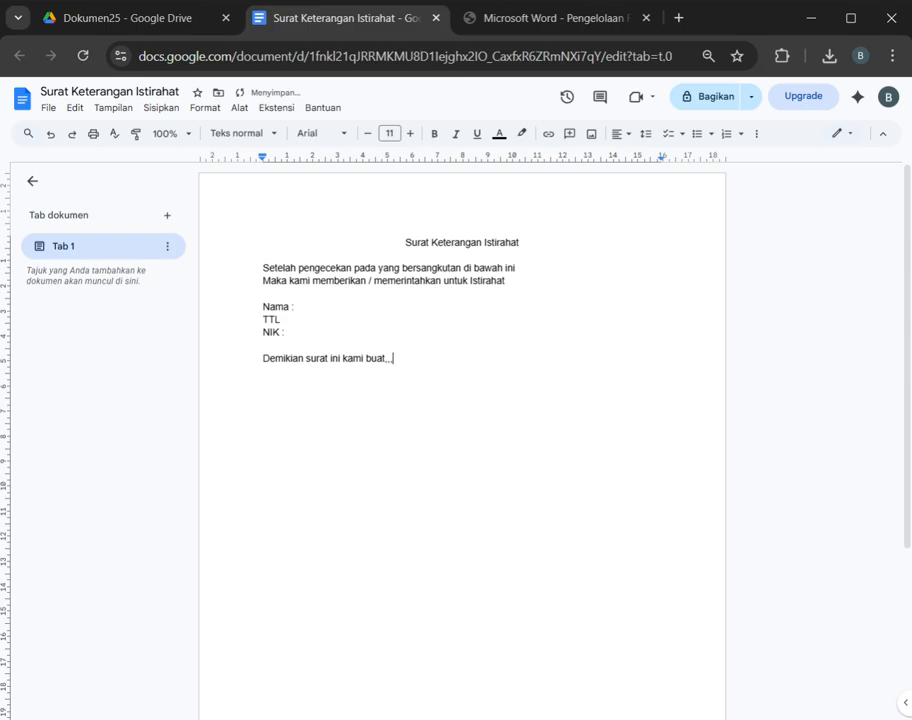
Step: Complete the closing sentence so it reads "Demikian surat ini kami buat, moho menjadi maklum."
drag(297, 307, 288, 320)
double_click(266, 345)
click(394, 358)
key(Return)
key(BackSpace)
text(moho menjadi mak)
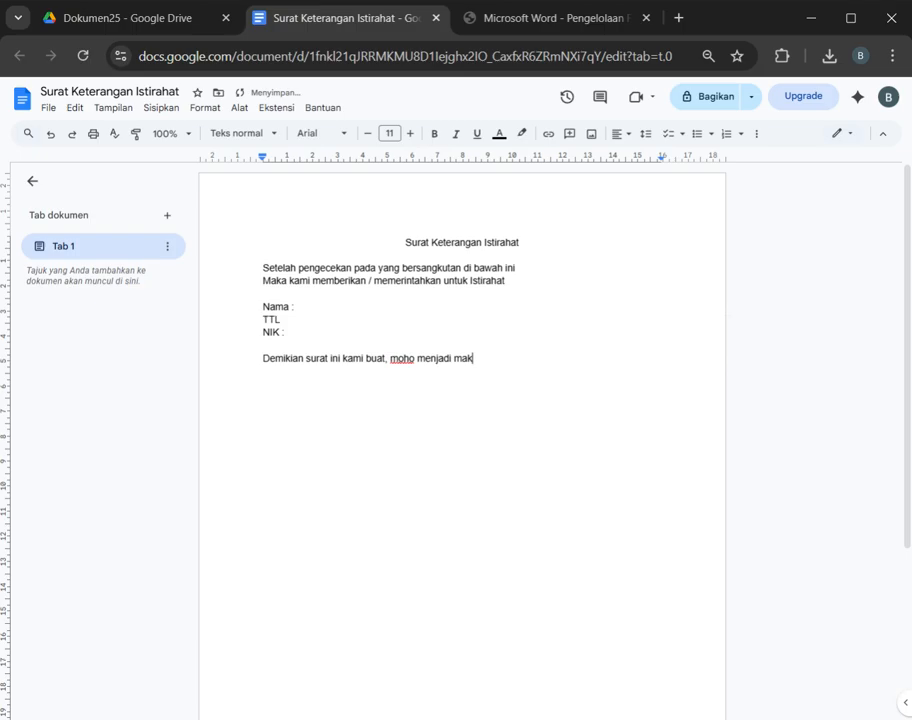
text(lum.)
Step: Add a signature block below the closing sentence with the line "RS………" and, several blank lines lower, "Dokter….."
key(Return)
key(Return)
text(Yang)
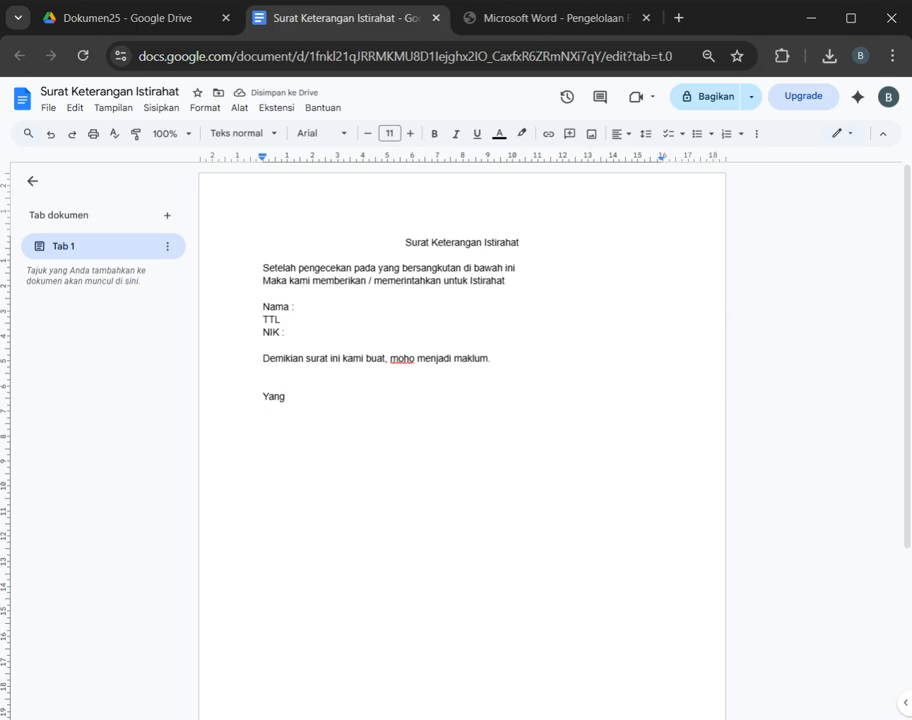
key(BackSpace)
key(BackSpace)
key(BackSpace)
key(BackSpace)
key(BackSpace)
text(RS.......)
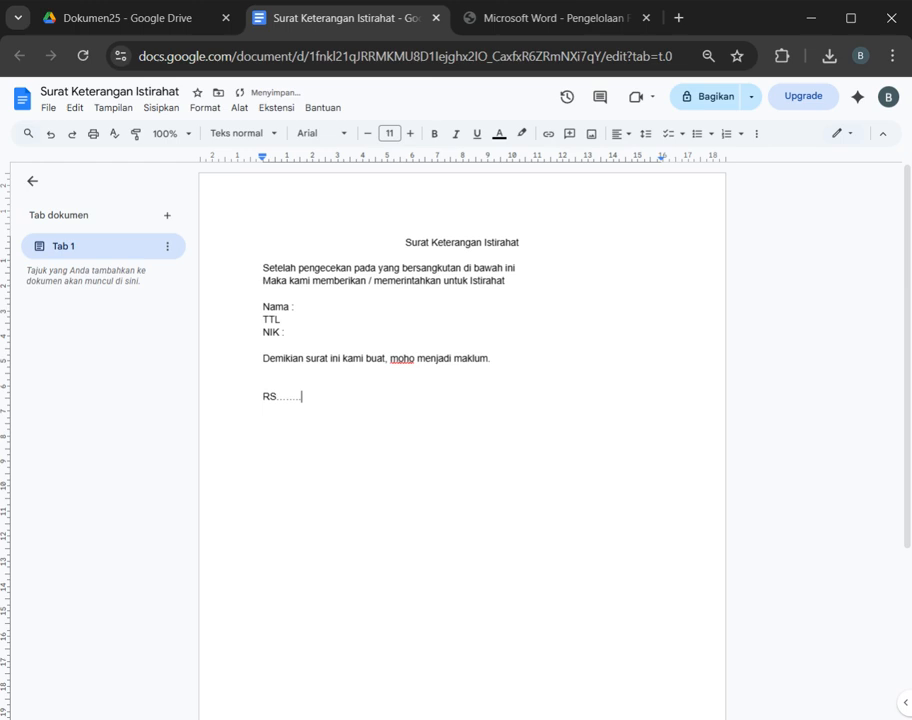
text(.)
key(Return)
text(Dok)
Step: Add the place and date line "Bogor, ……….. 2025" directly above the RS line and select the letter's body text
click(264, 384)
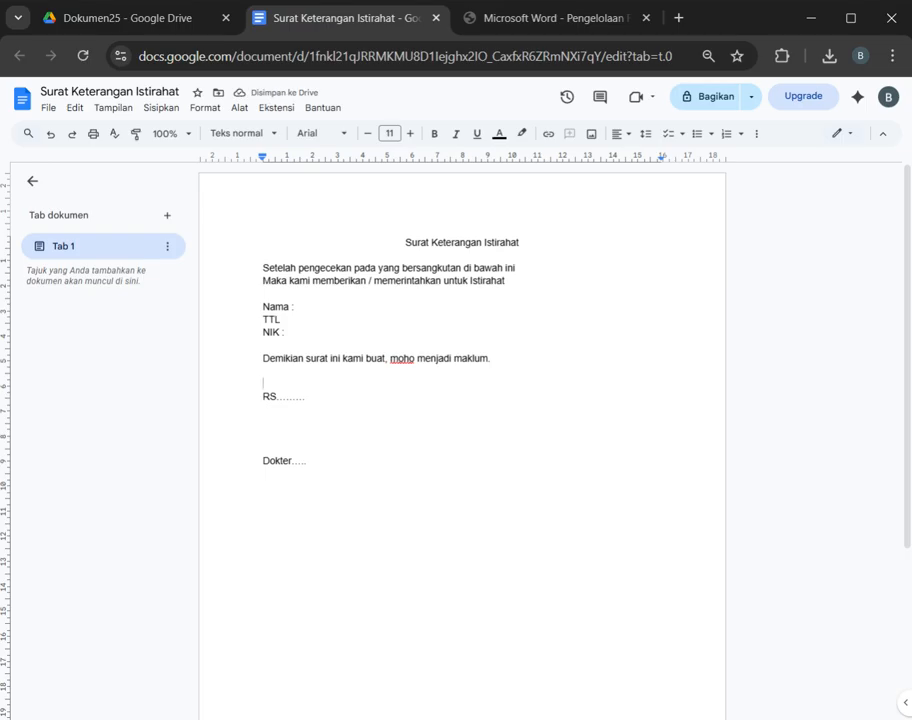
text(Bogor, ...........)
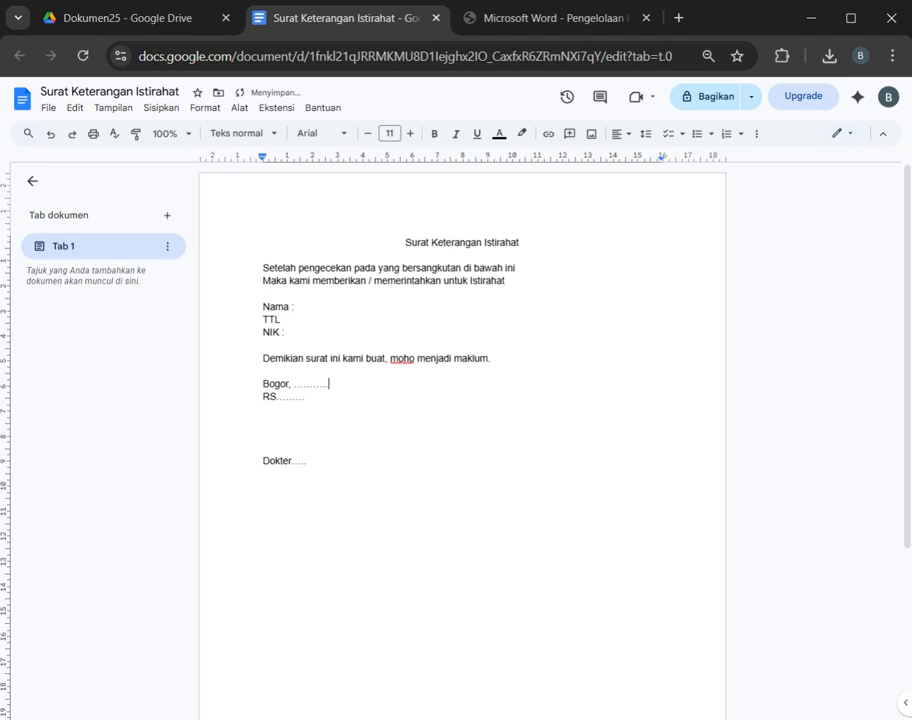
key(shift+Right)
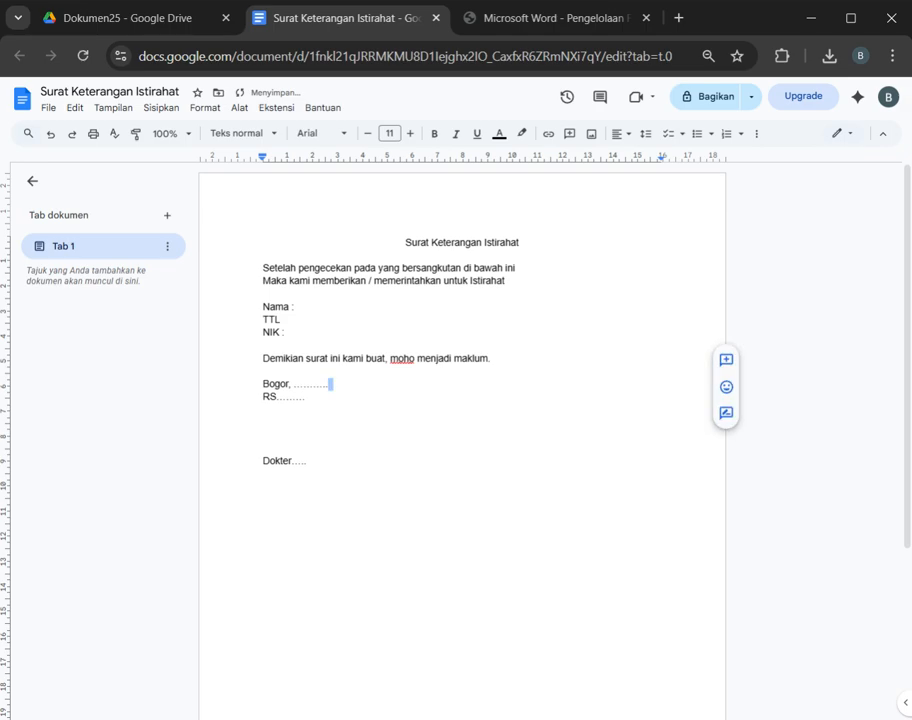
key(Left)
text(202)
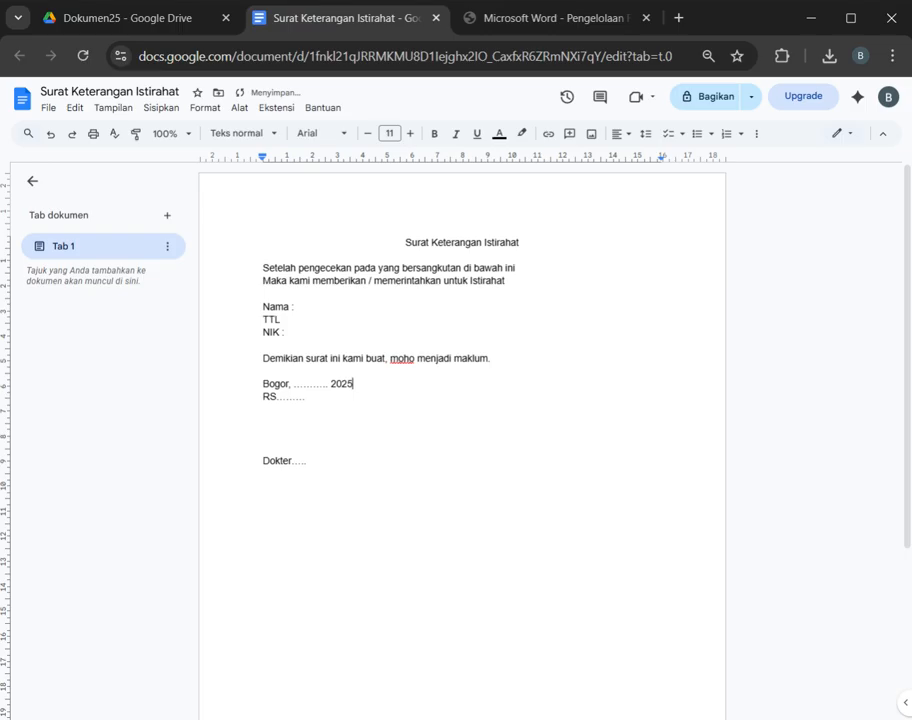
text(5)
key(ctrl+a)
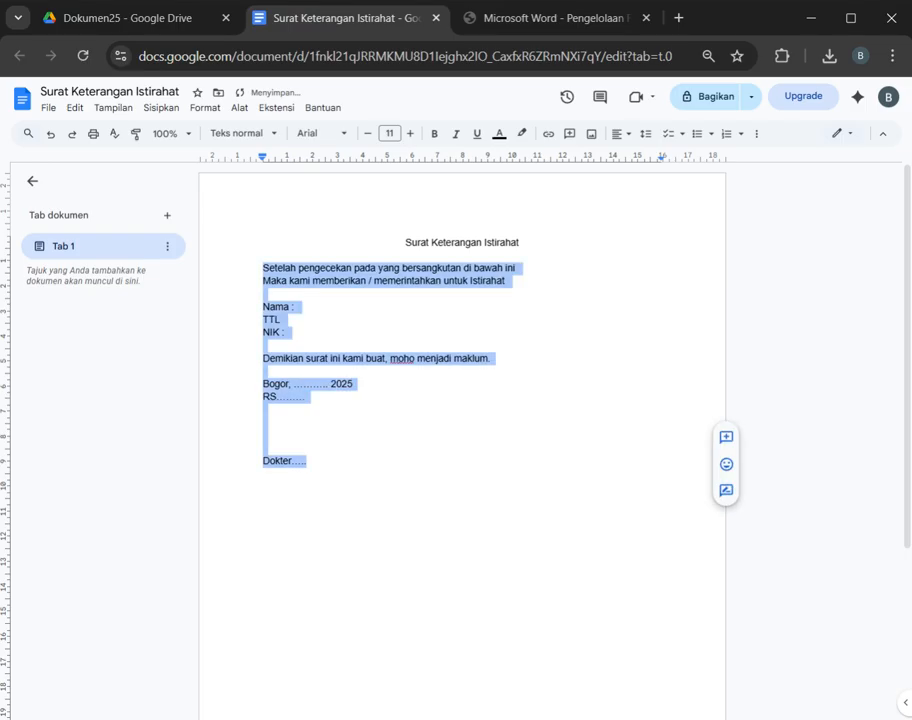
Step: Close the letter document and go back from the Dokumen25 folder to the previous folder in Google Drive
click(130, 20)
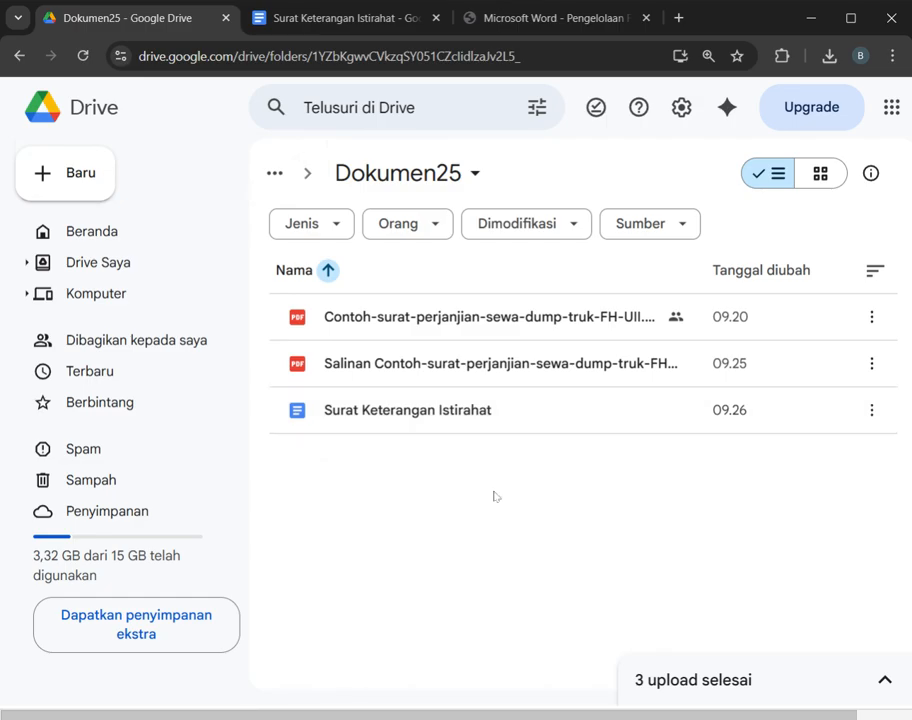
click(318, 28)
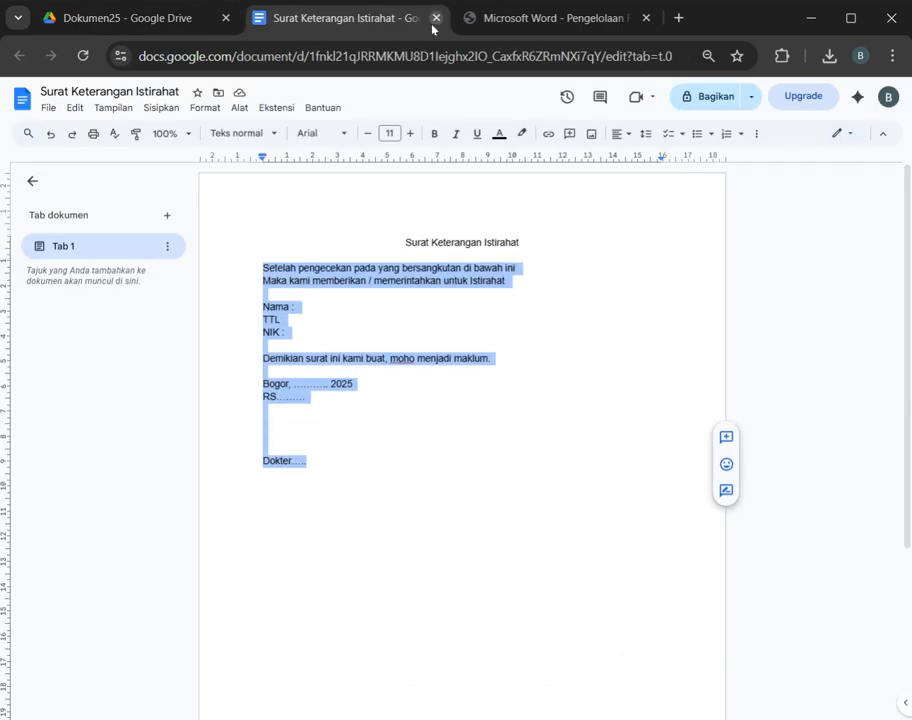
click(436, 18)
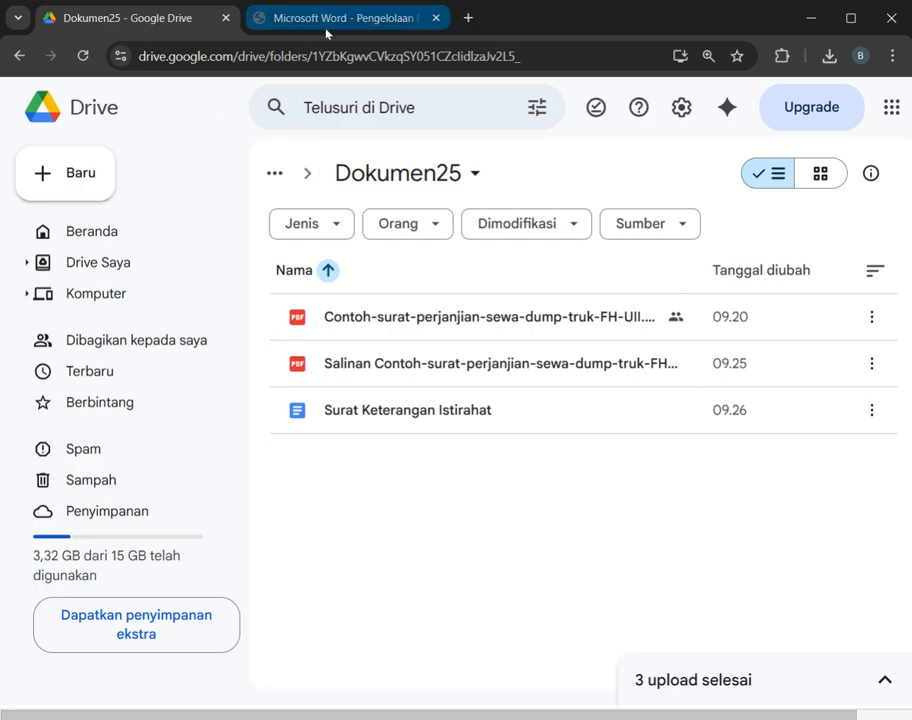
click(19, 56)
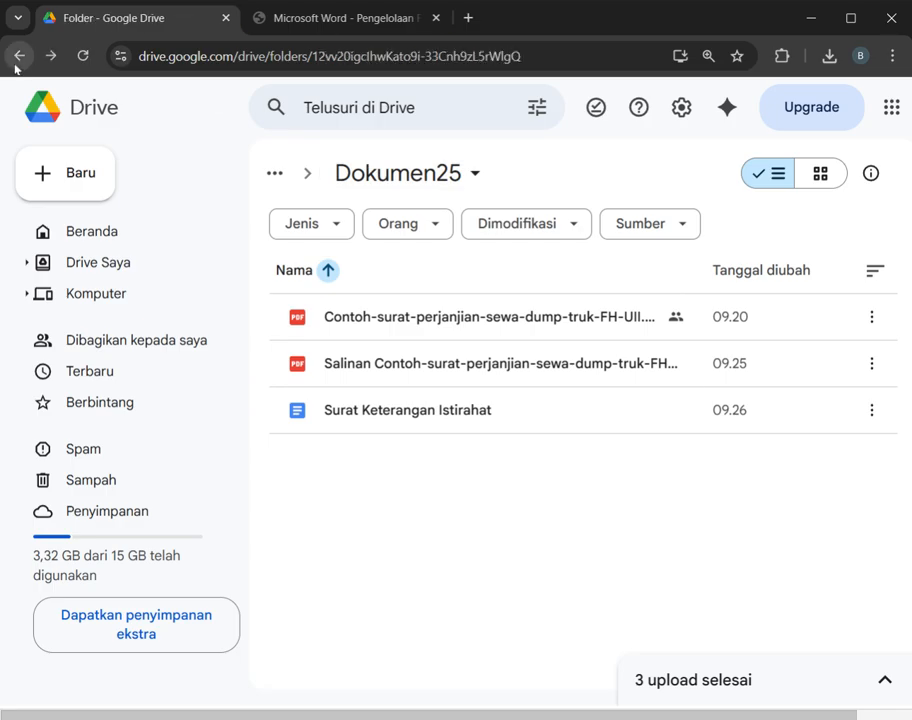
Step: Return to the Dokumen25 folder, open the Surat Keterangan Istirahat letter to review it, and close it again
click(50, 56)
double_click(392, 428)
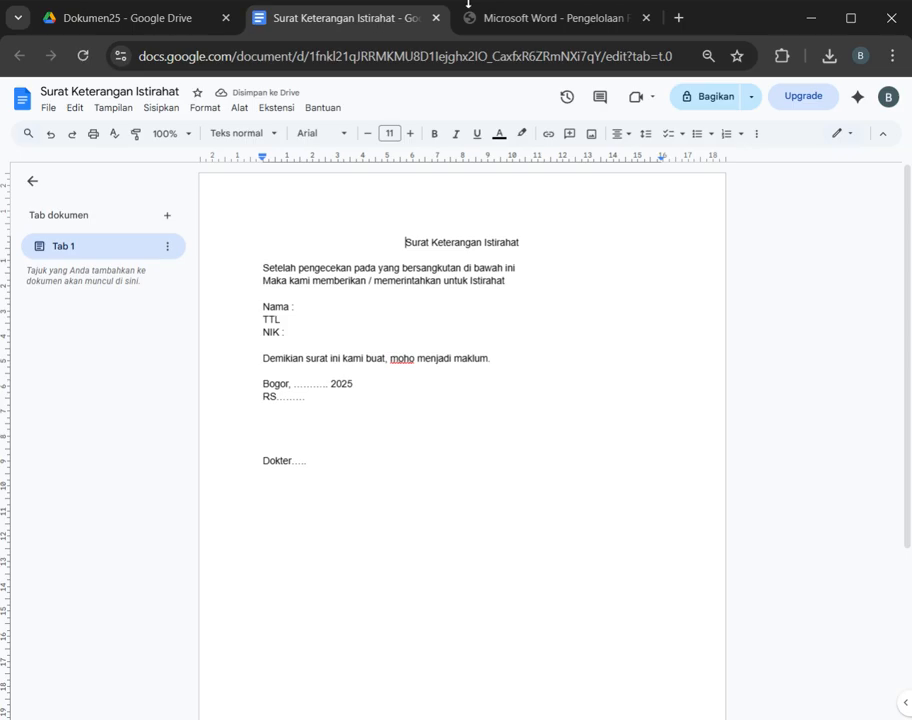
click(437, 20)
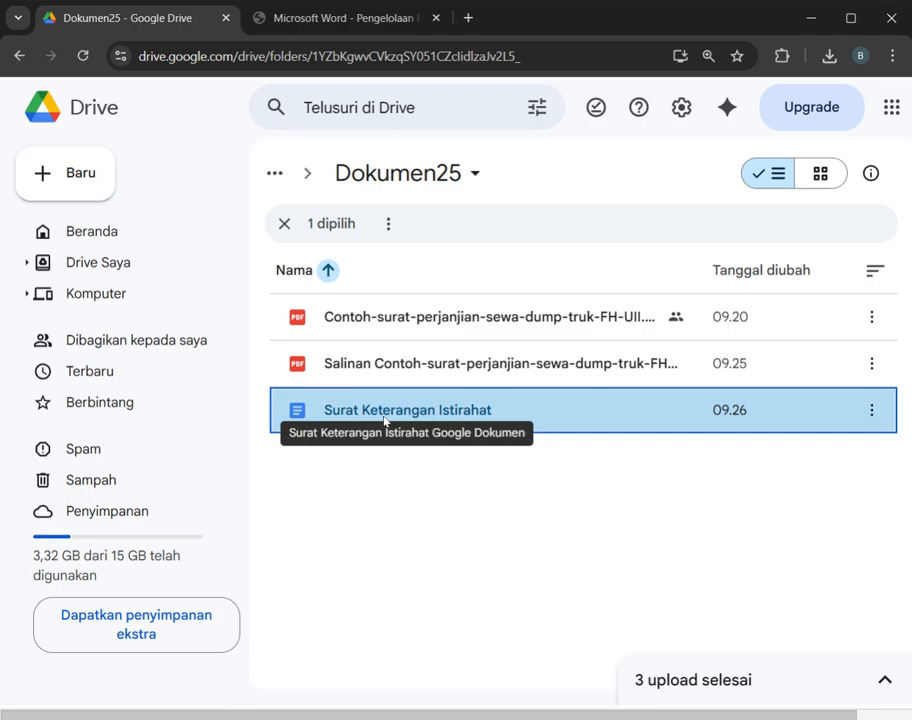
Step: Rename the Surat Keterangan Istirahat document by adding the person's first name to the end of its title
click(871, 411)
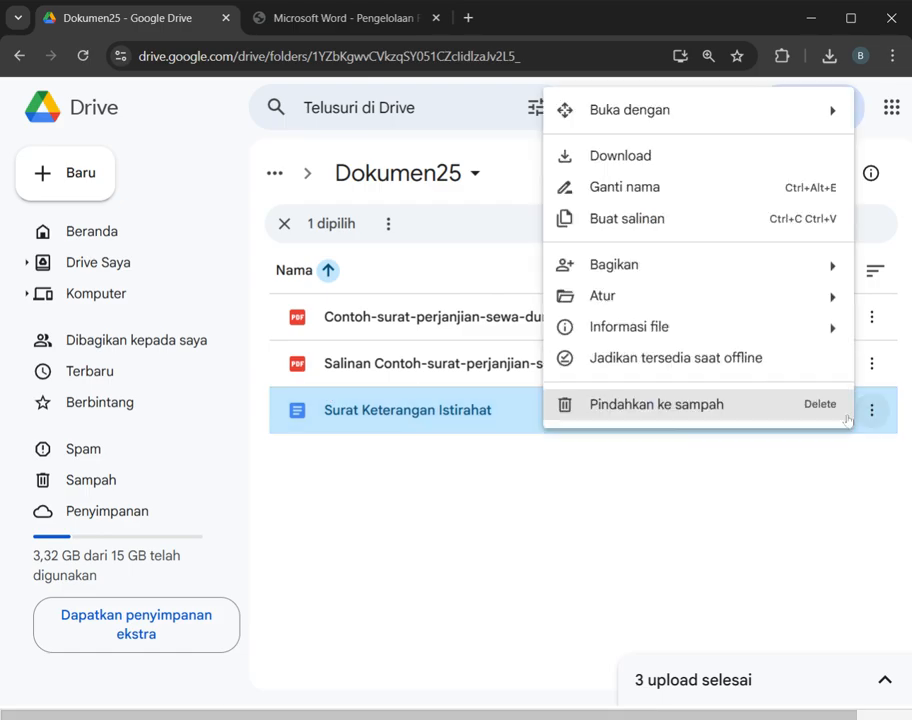
click(670, 190)
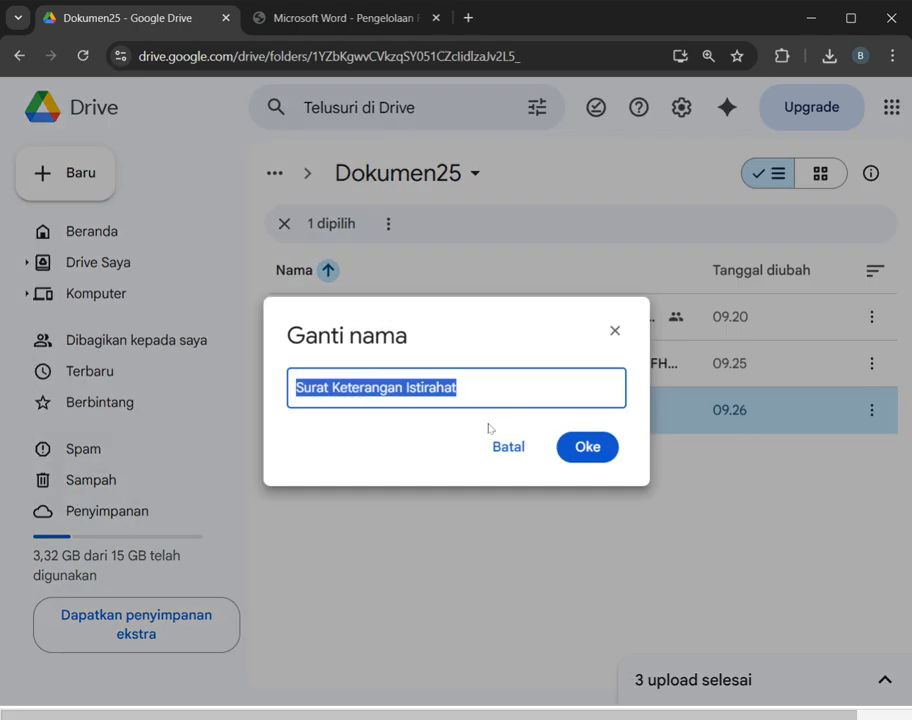
key(End)
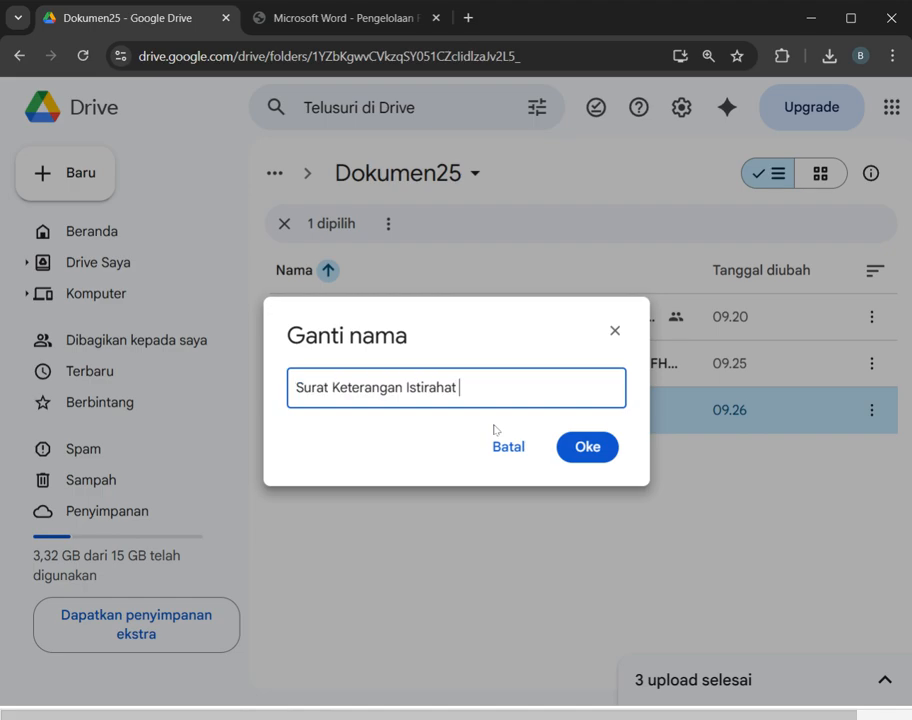
text(Josua)
key(Return)
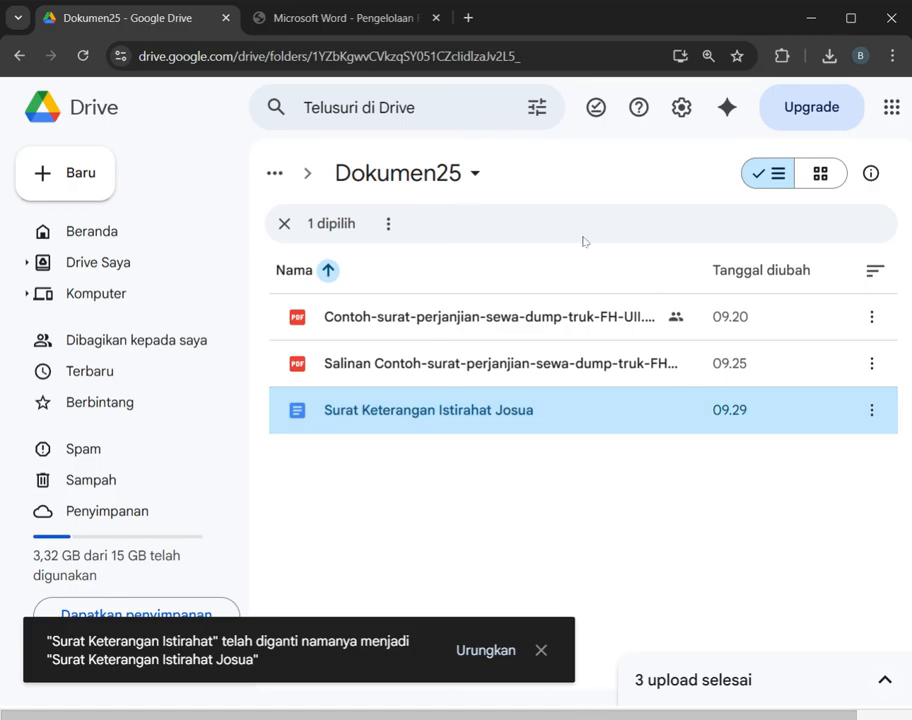
click(871, 365)
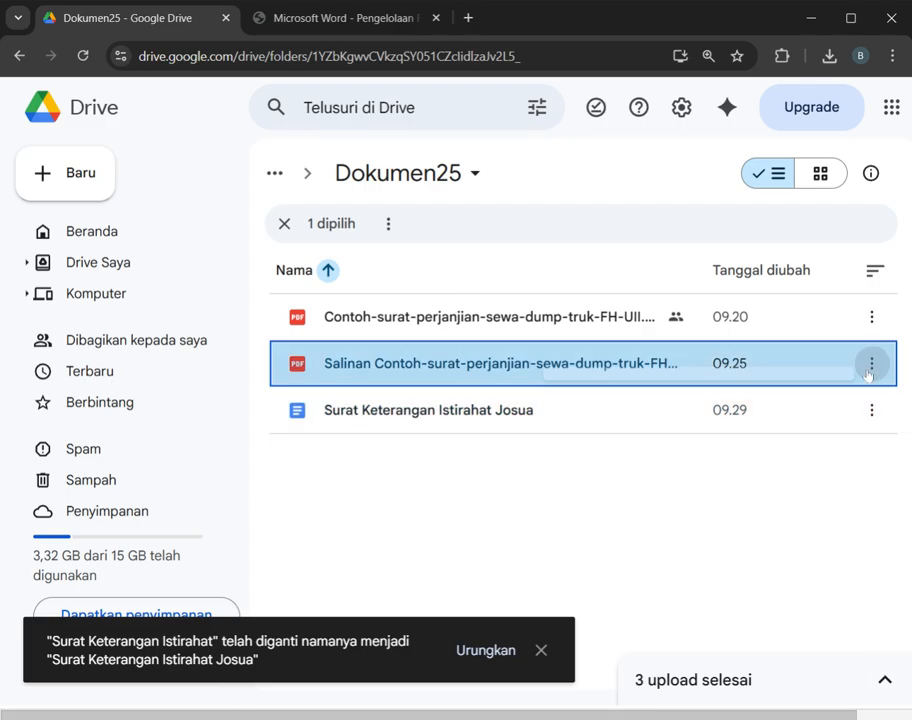
mouse_move(648, 557)
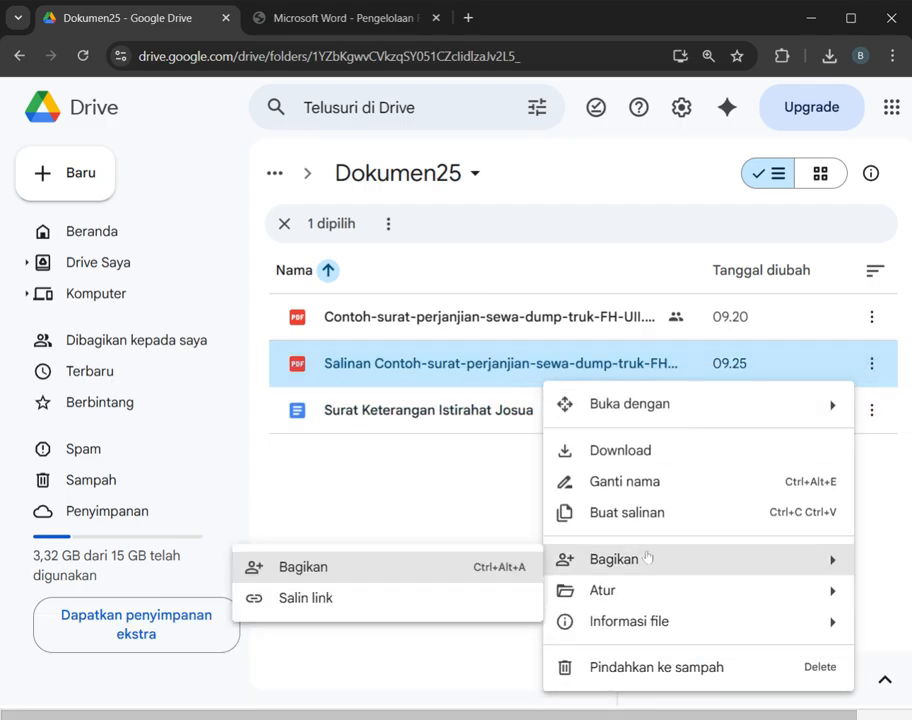
mouse_move(605, 597)
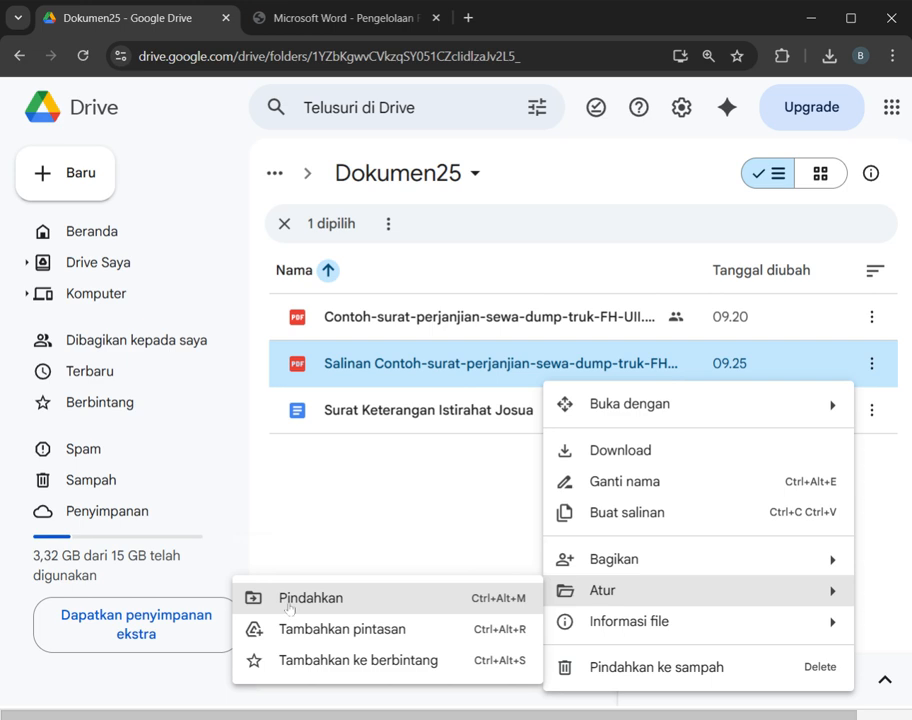
click(375, 482)
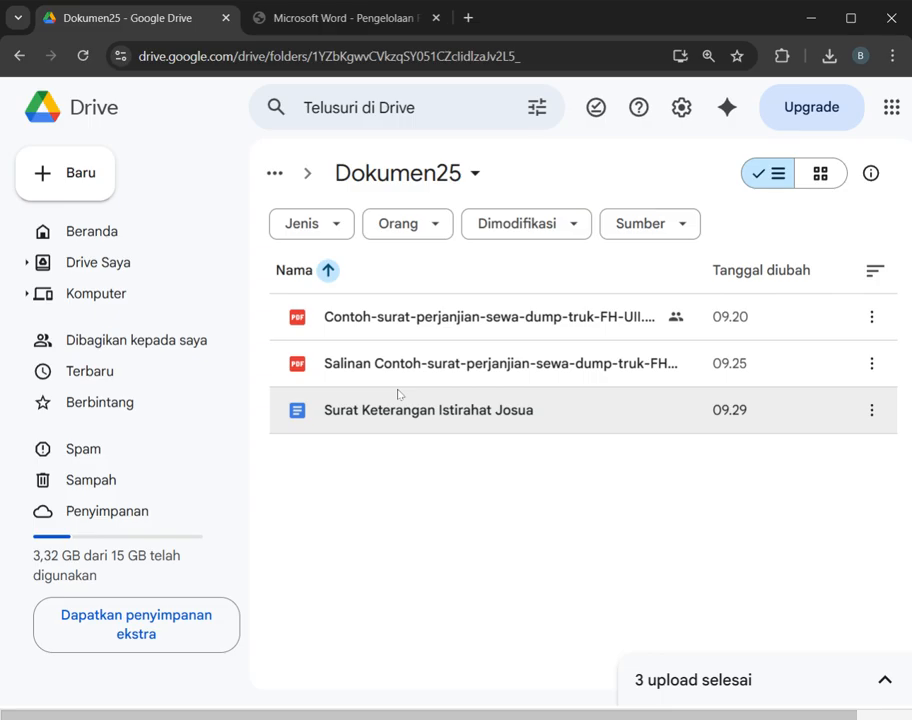
click(60, 173)
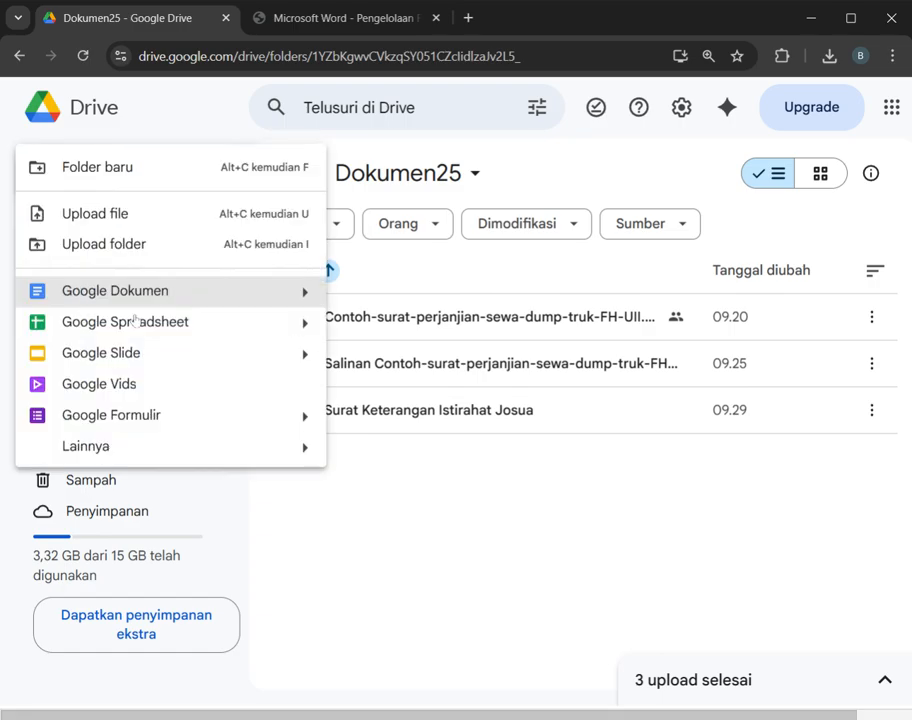
click(432, 446)
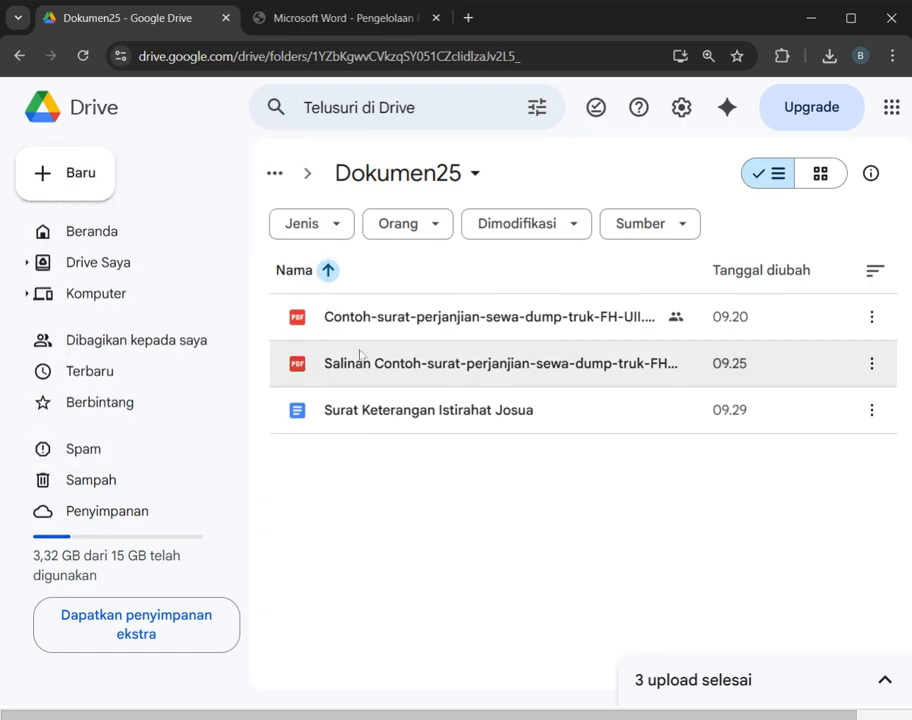
Step: Move the file "Salinan Contoh-surat-perjanjian-sewa-dump-truk-FH-UII.pdf" from Dokumen25 to the Video folder inside Folder Umum
click(380, 363)
click(375, 326)
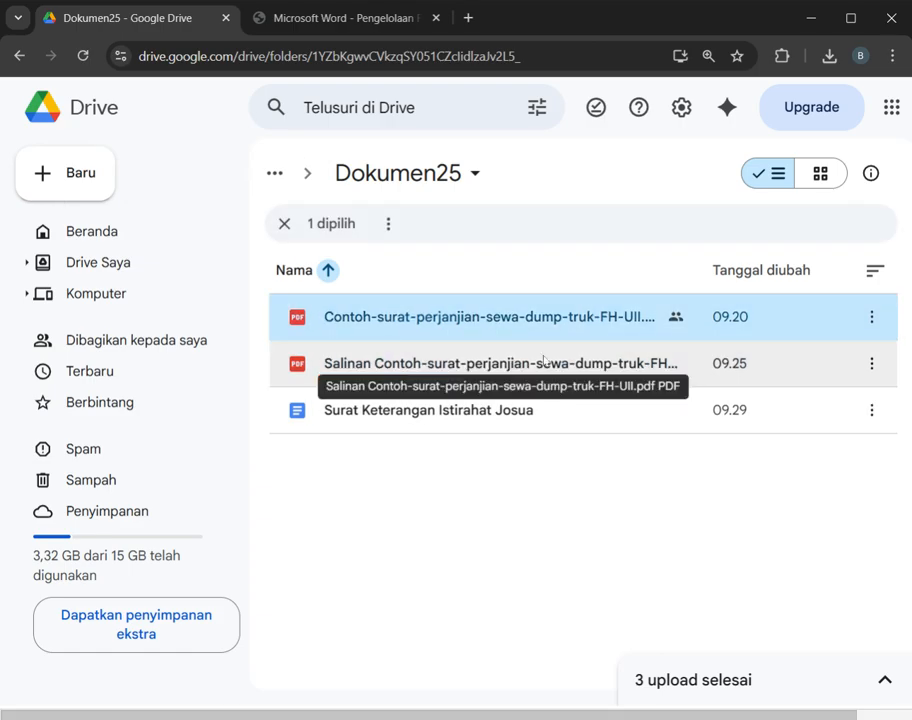
click(585, 366)
right_click(585, 366)
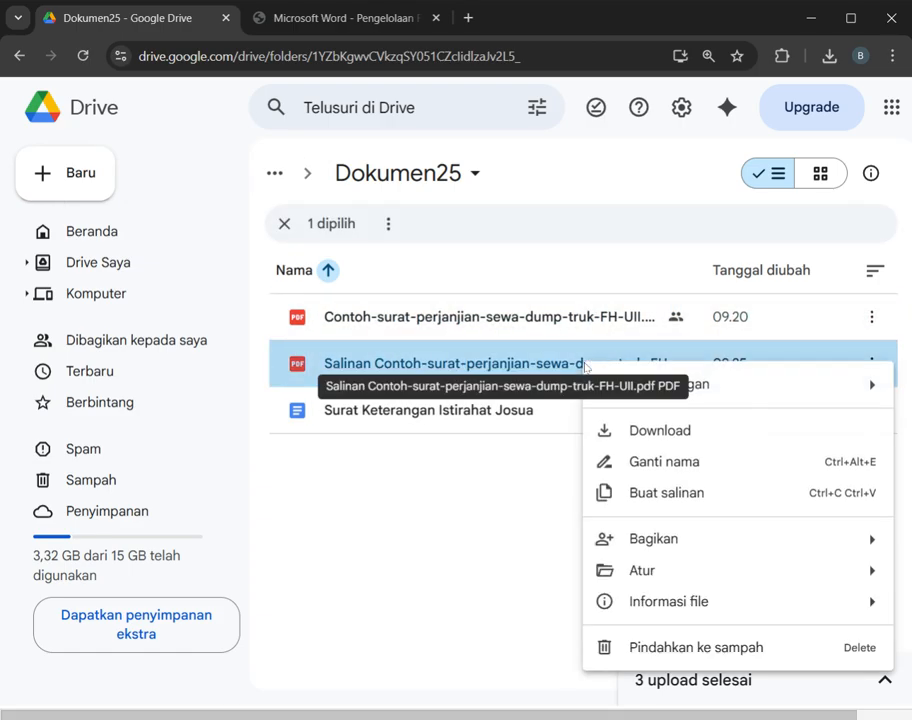
mouse_move(610, 567)
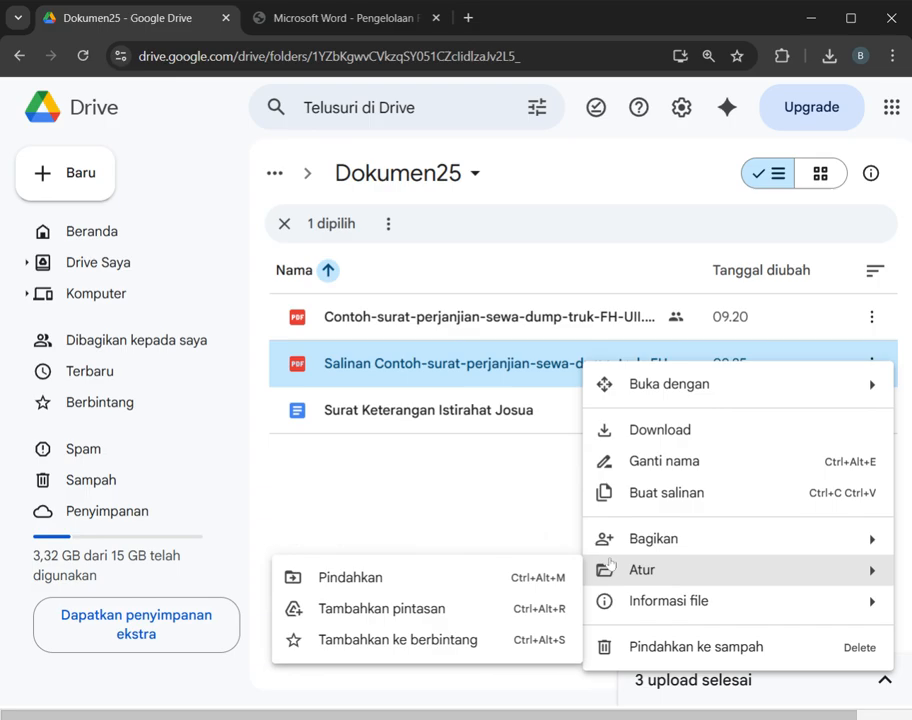
click(446, 580)
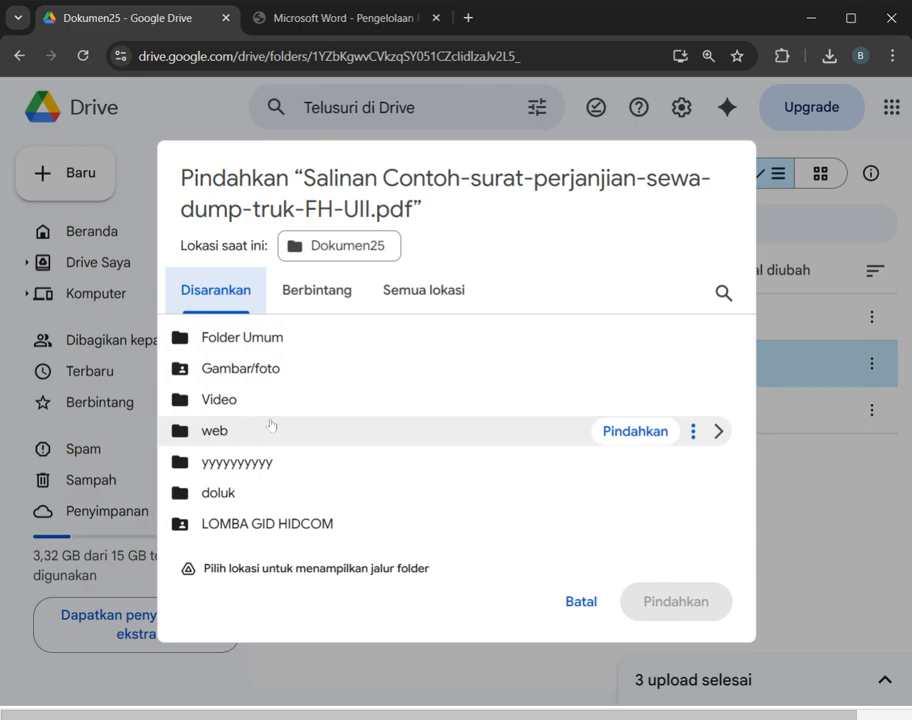
double_click(272, 353)
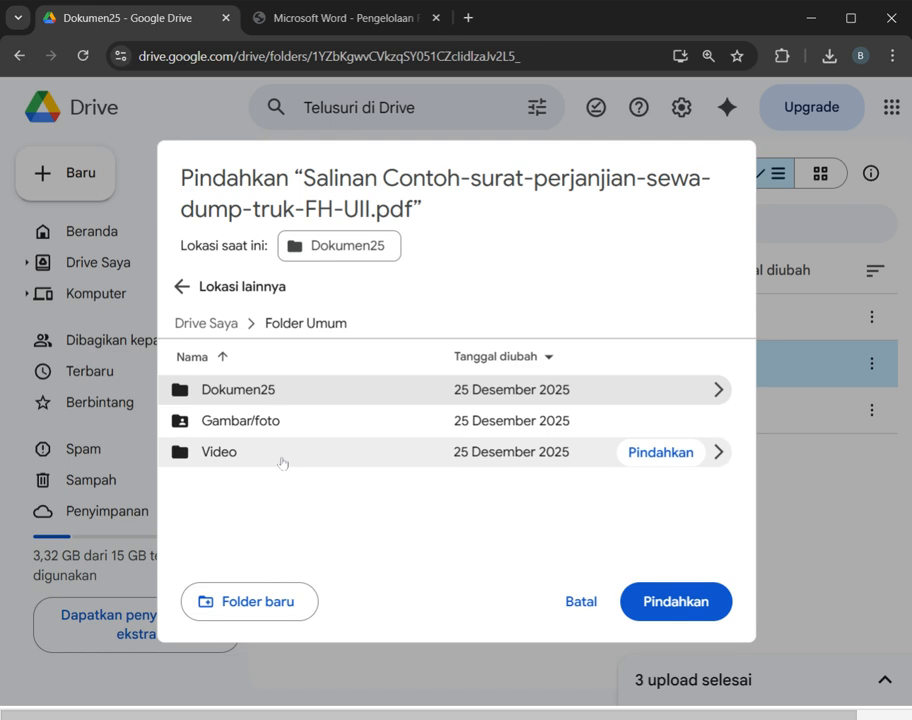
double_click(288, 452)
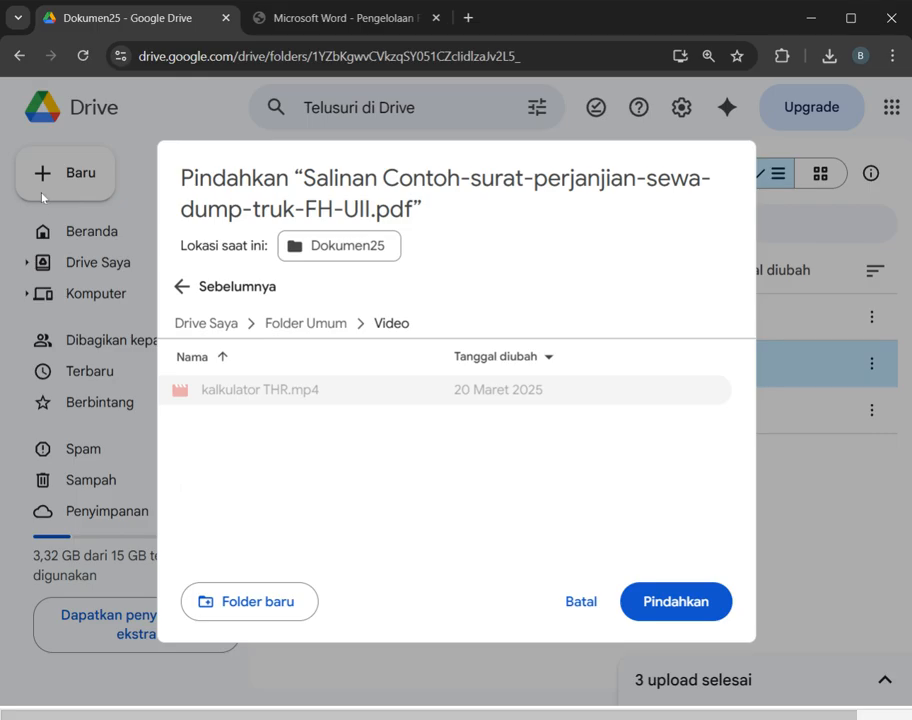
click(658, 600)
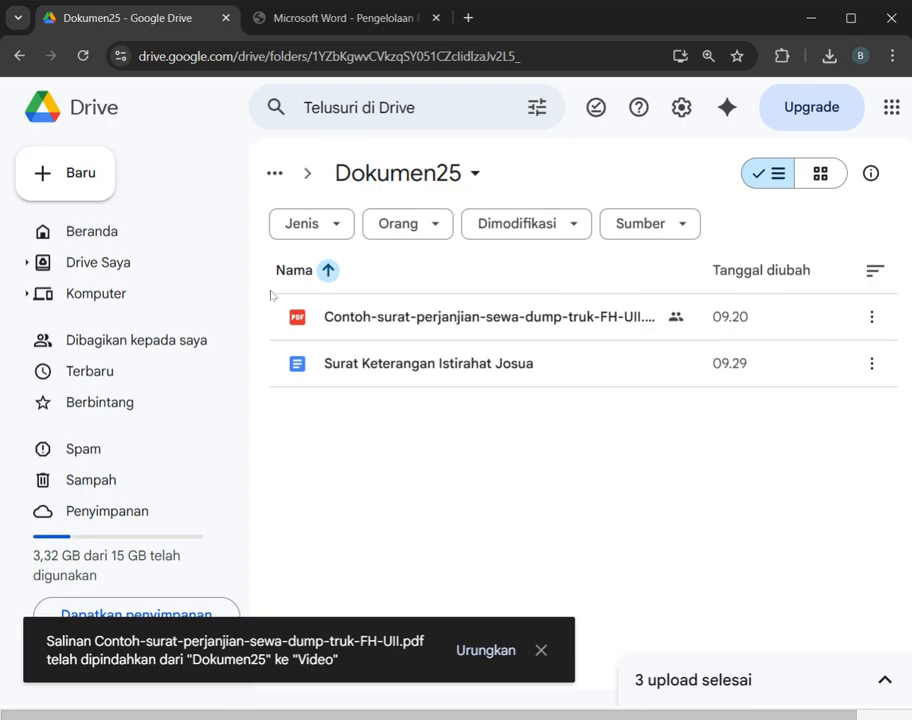
Step: Sort the Dokumen25 folder's files by name in descending order, Z to A
click(328, 270)
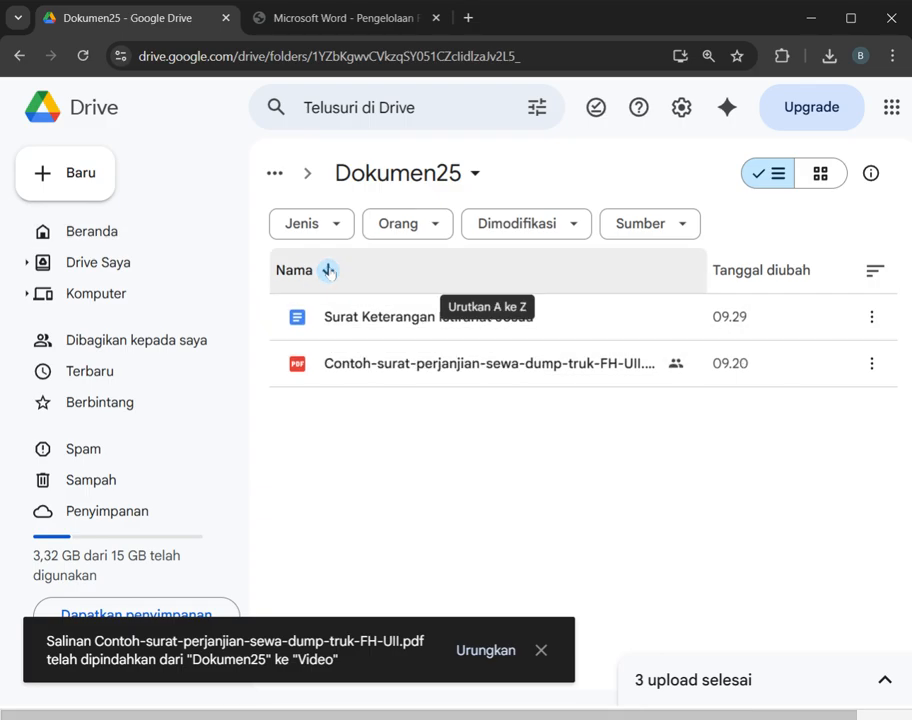
click(328, 270)
click(328, 270)
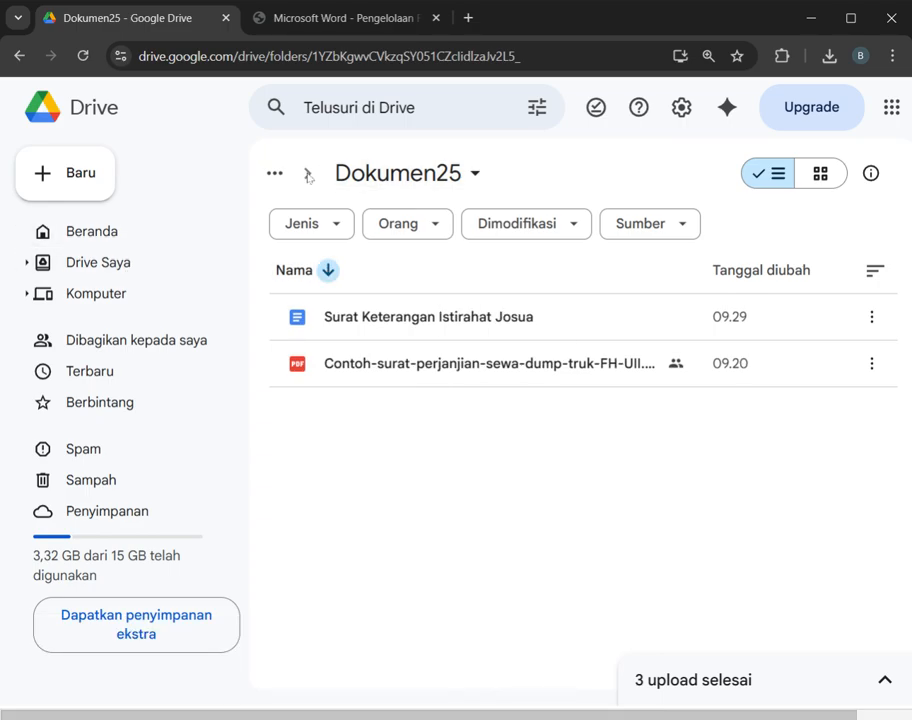
Step: Open the Video folder inside Folder Umum in Drive Saya to check for the moved PDF copy
click(362, 172)
click(66, 240)
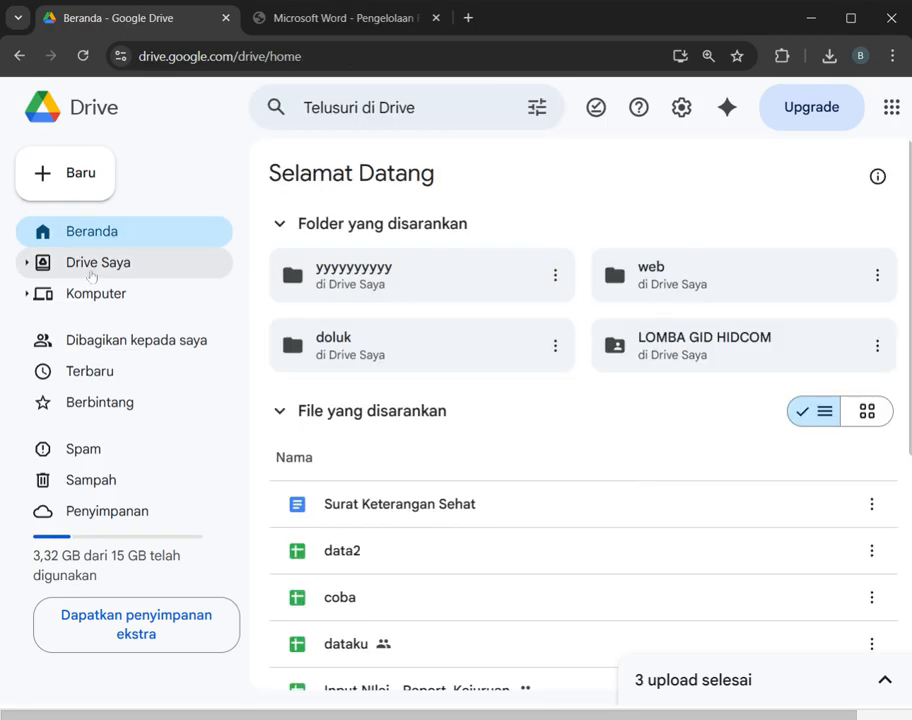
click(91, 268)
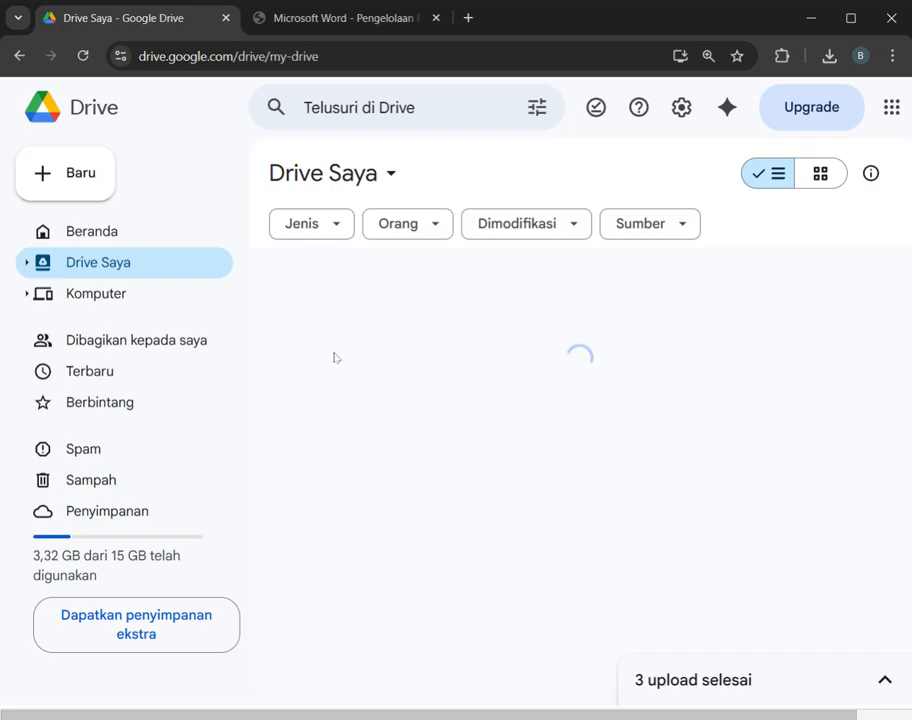
scroll(395, 410, down, 2)
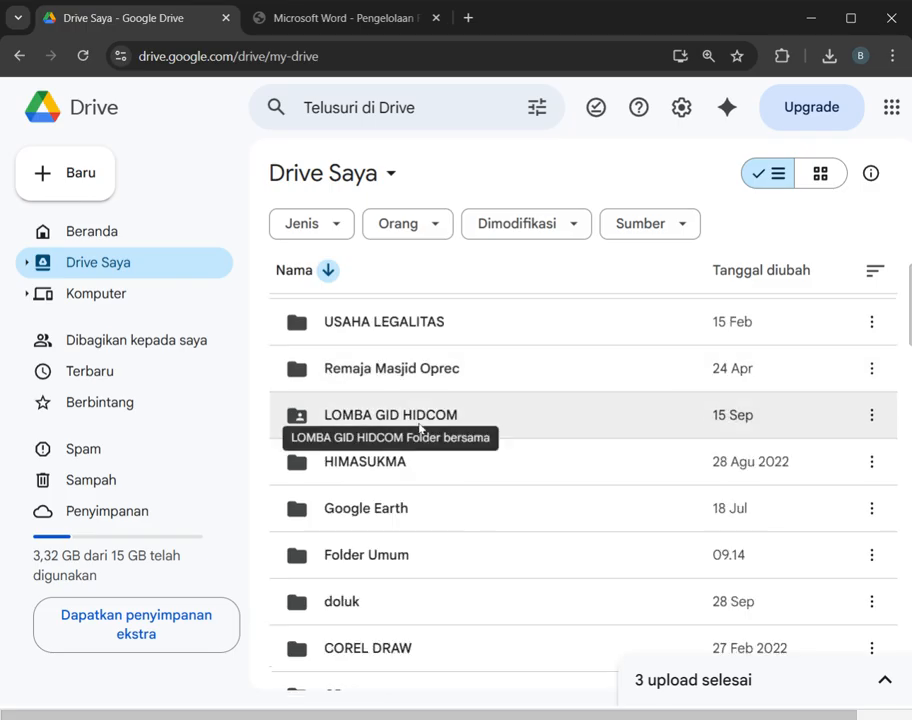
double_click(411, 554)
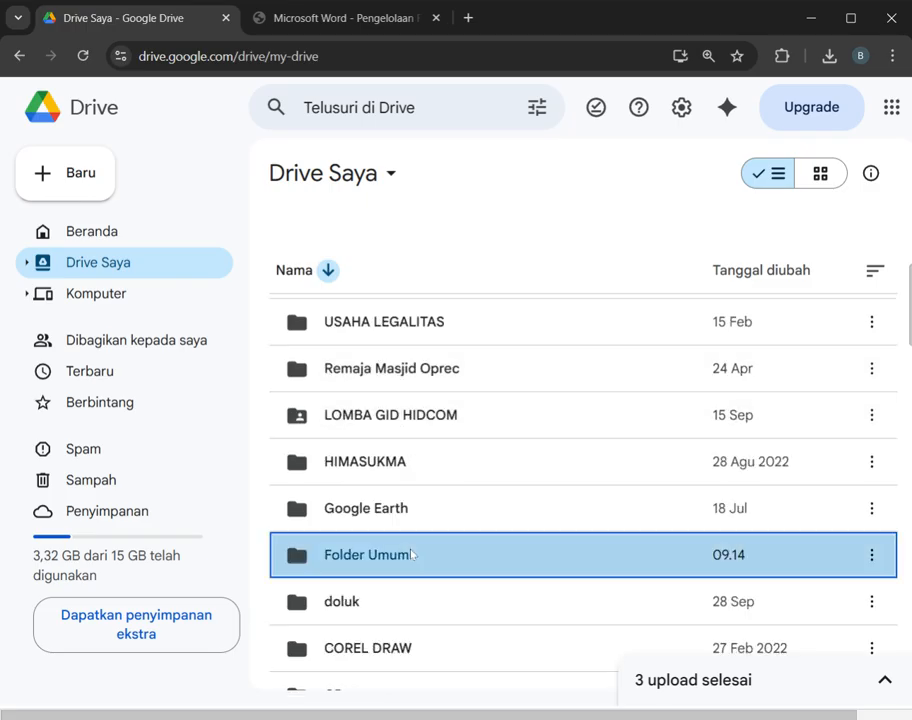
double_click(387, 313)
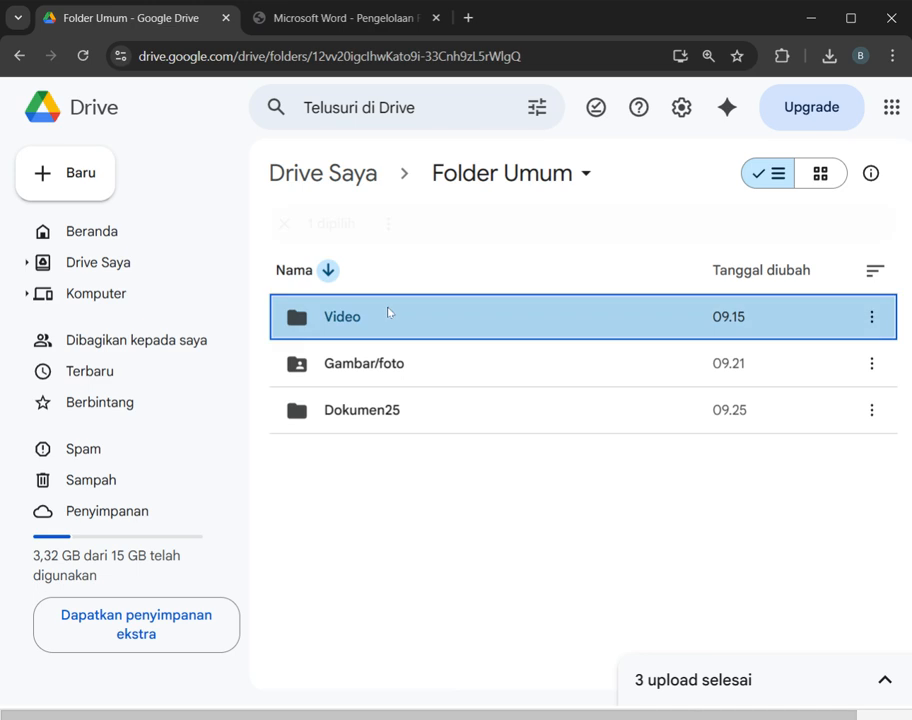
Step: Move the PDF "Salinan Contoh-surat-perjanjian-sewa-dump-truk-FH-UII.pdf" from the Video folder back to Dokumen25 in Folder Umum
click(329, 321)
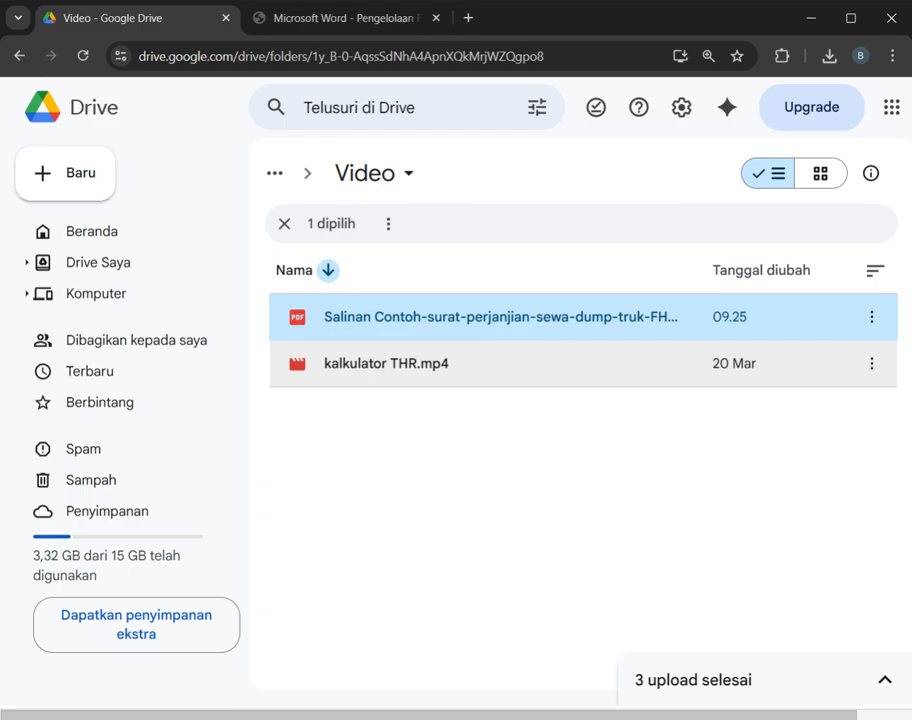
right_click(406, 323)
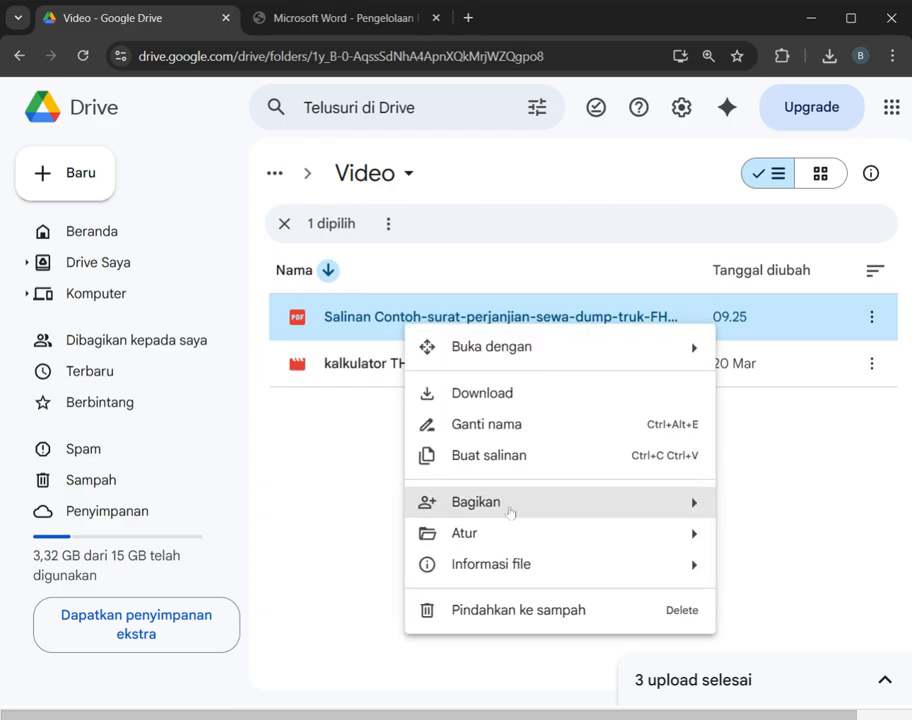
mouse_move(409, 545)
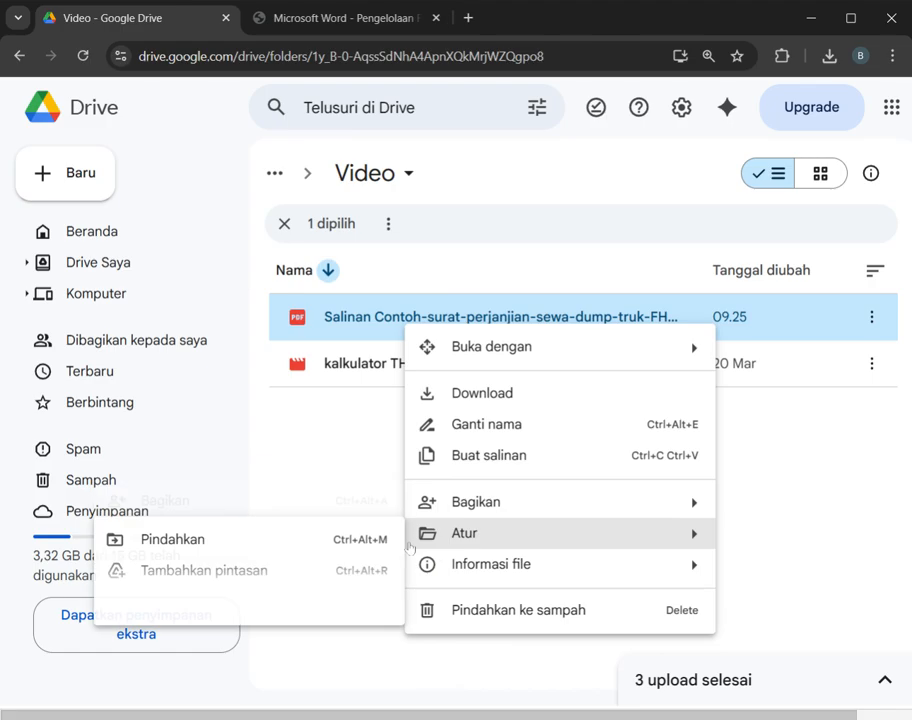
click(319, 538)
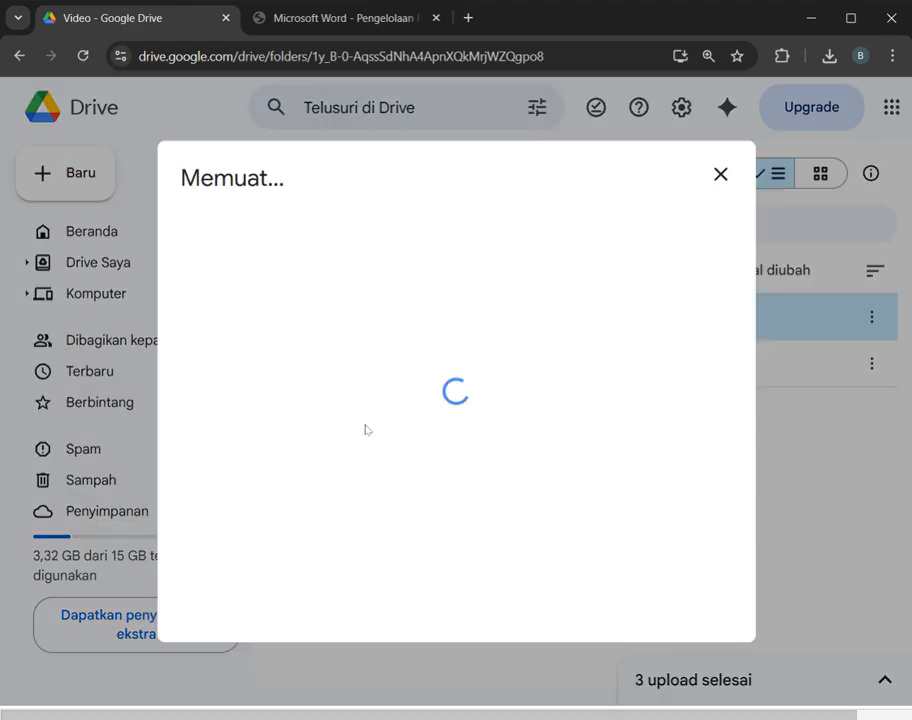
double_click(286, 340)
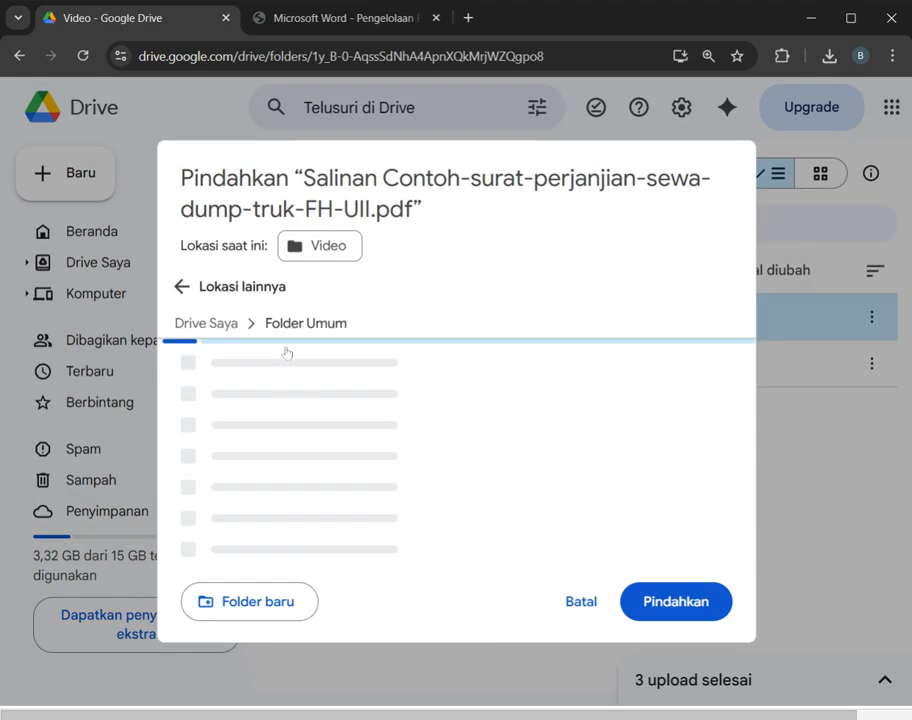
click(321, 397)
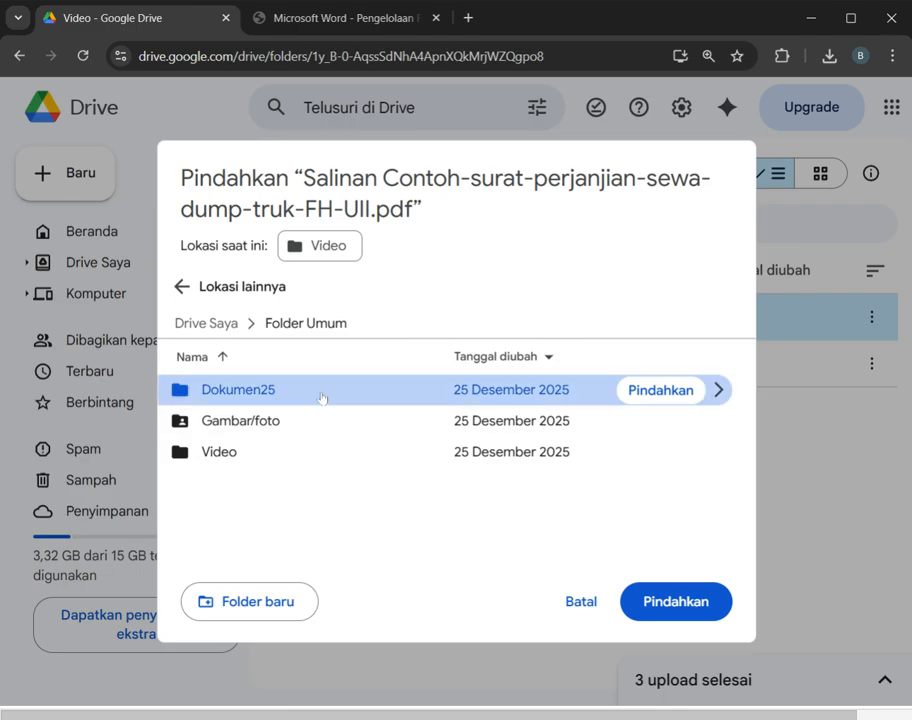
click(535, 392)
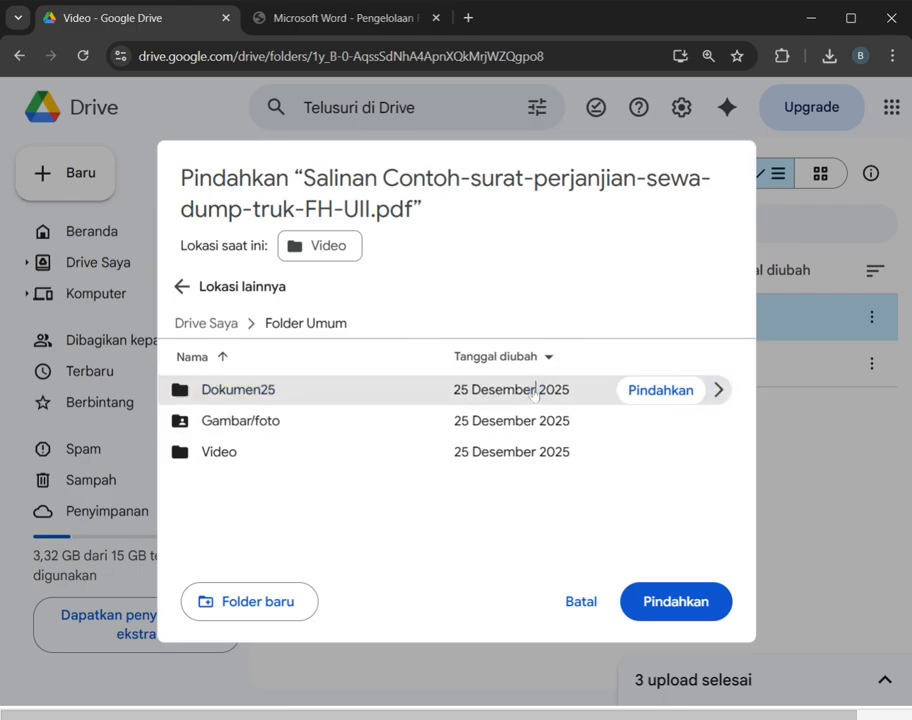
double_click(533, 392)
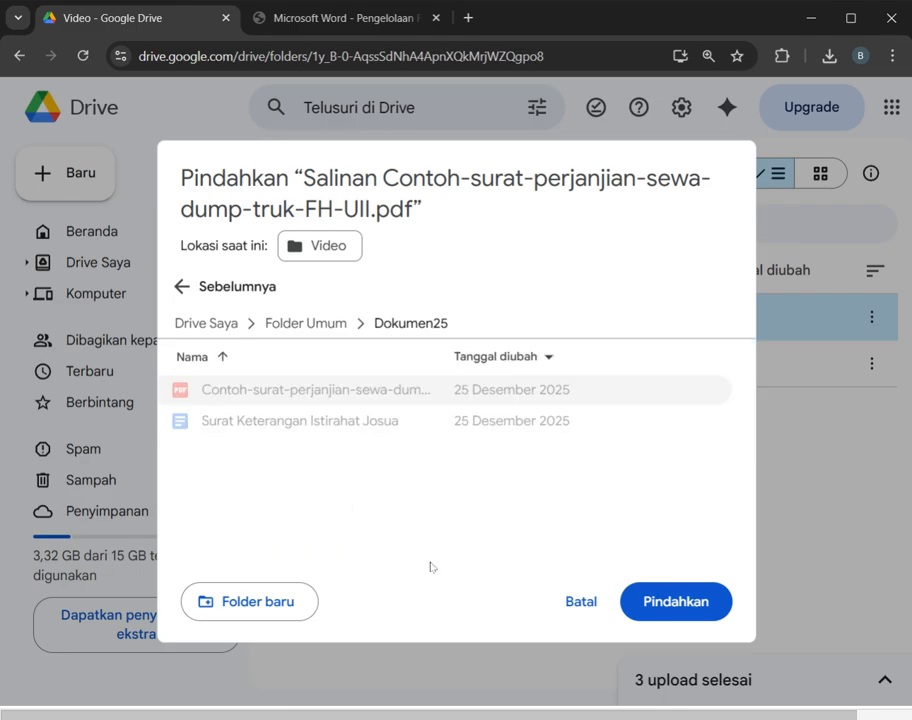
click(684, 606)
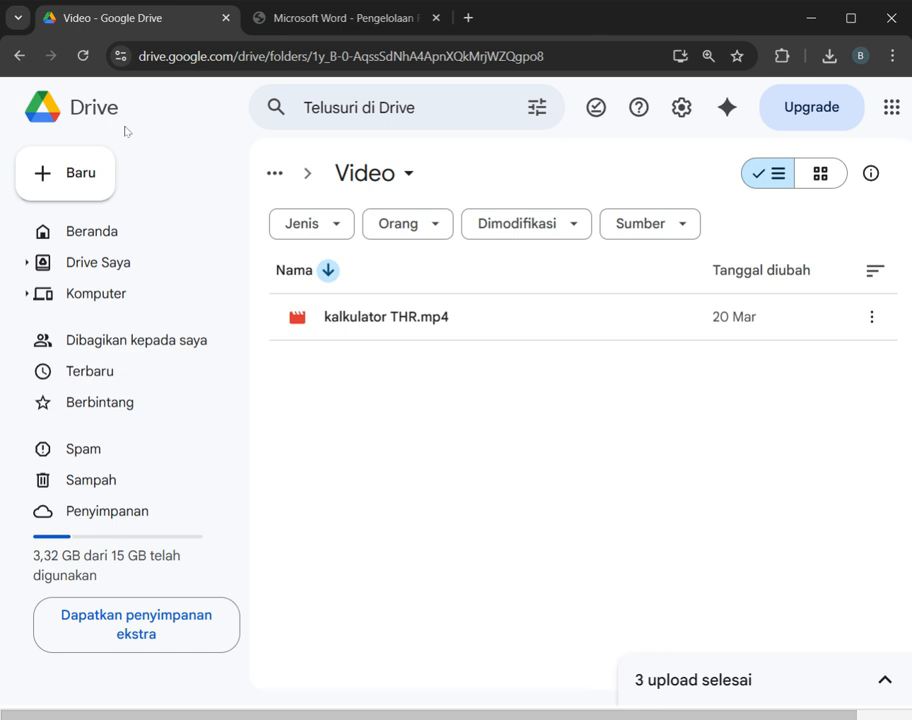
Step: Create a new Google Sheets spreadsheet inside the Dokumen25 folder of Folder Umum
click(20, 56)
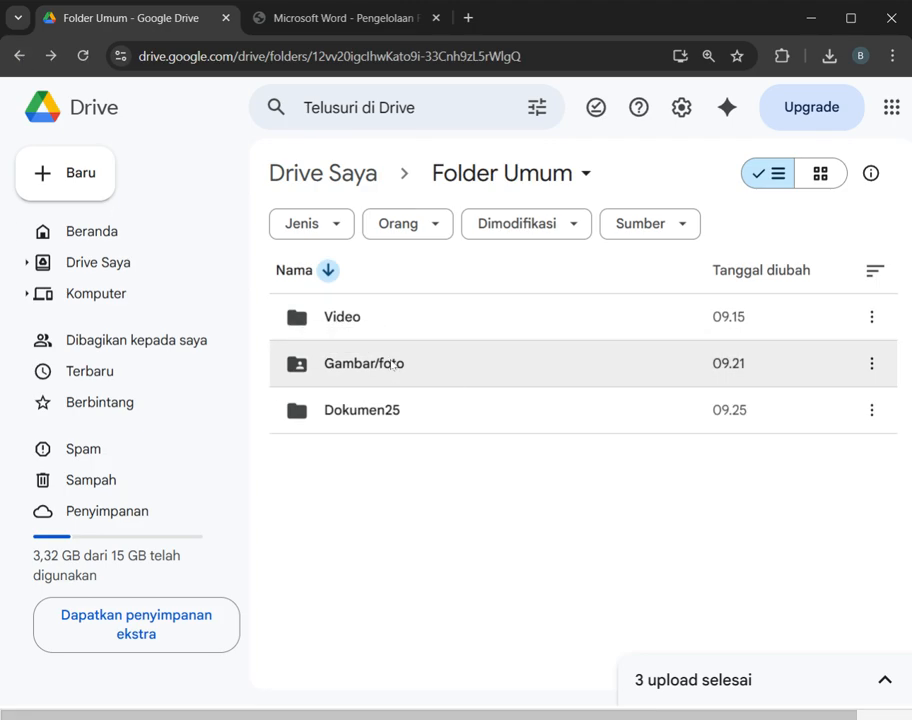
double_click(424, 431)
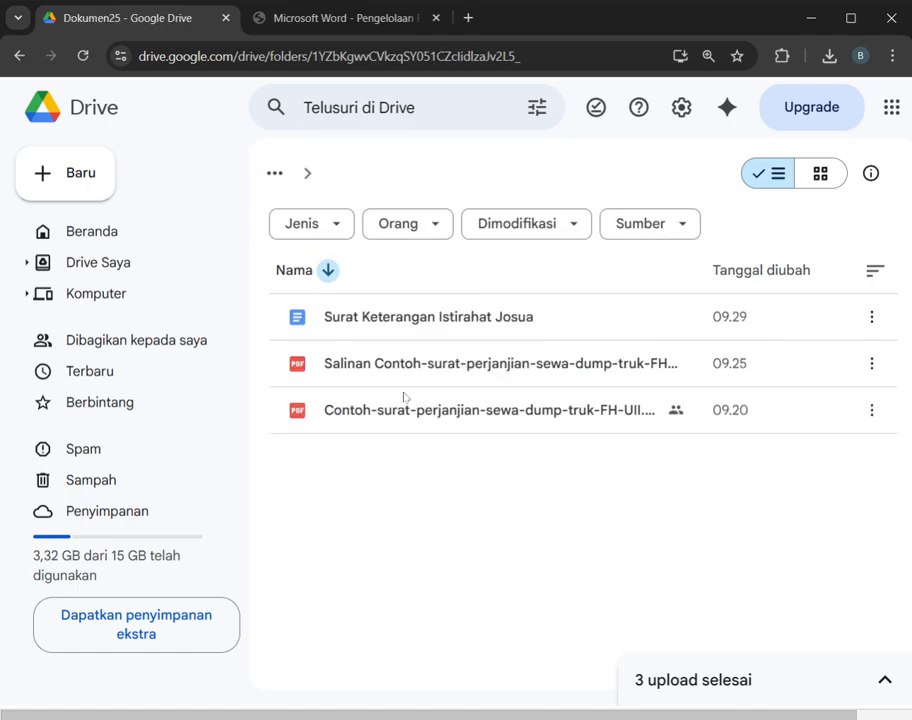
click(98, 178)
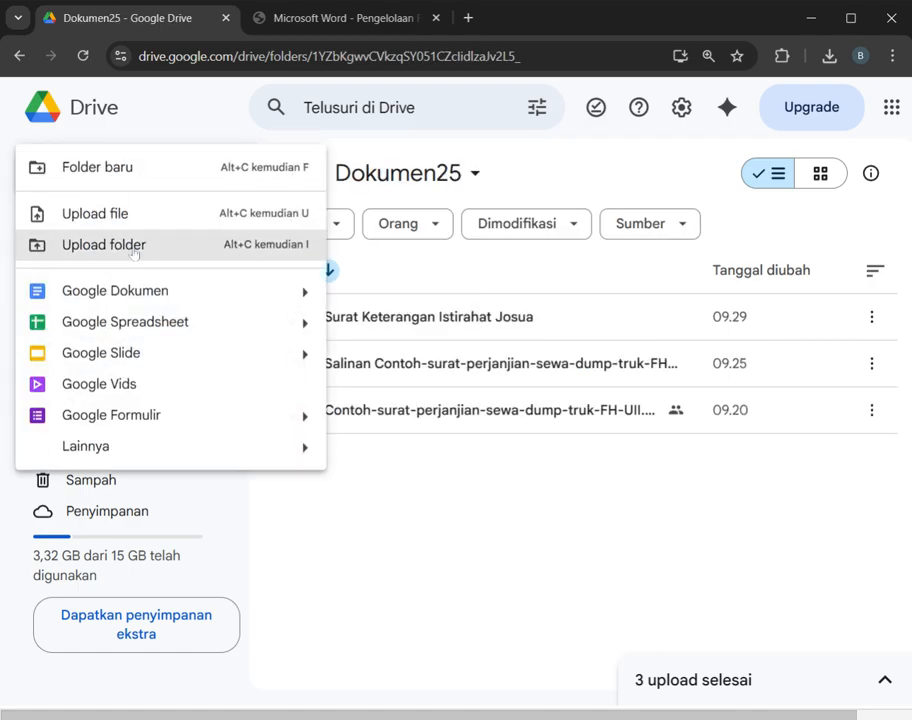
click(140, 321)
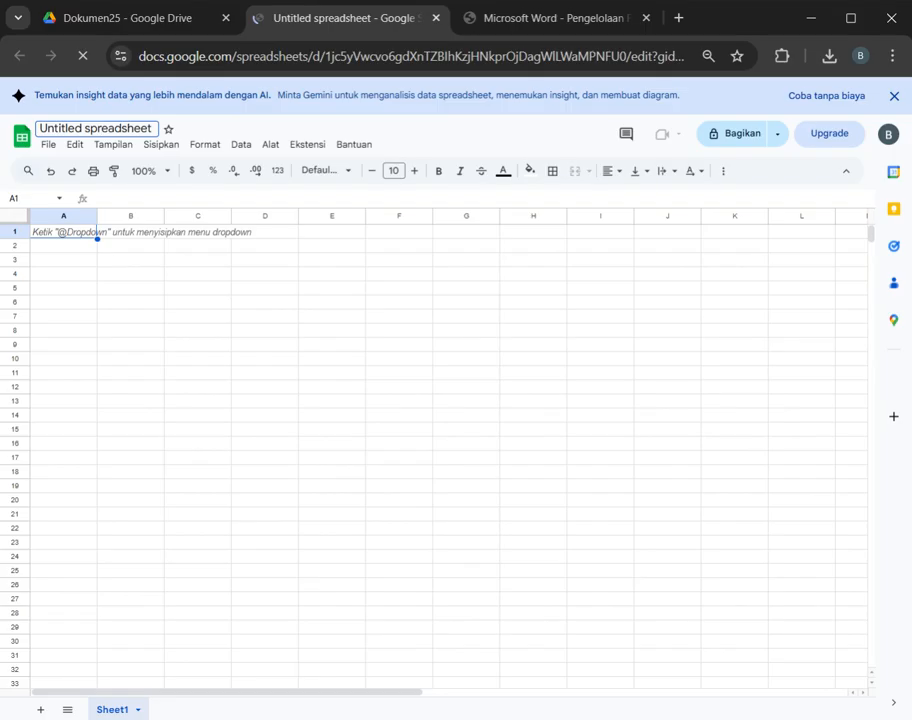
Step: Rename the untitled spreadsheet to "Laporan keuangan"
key(ctrl+a)
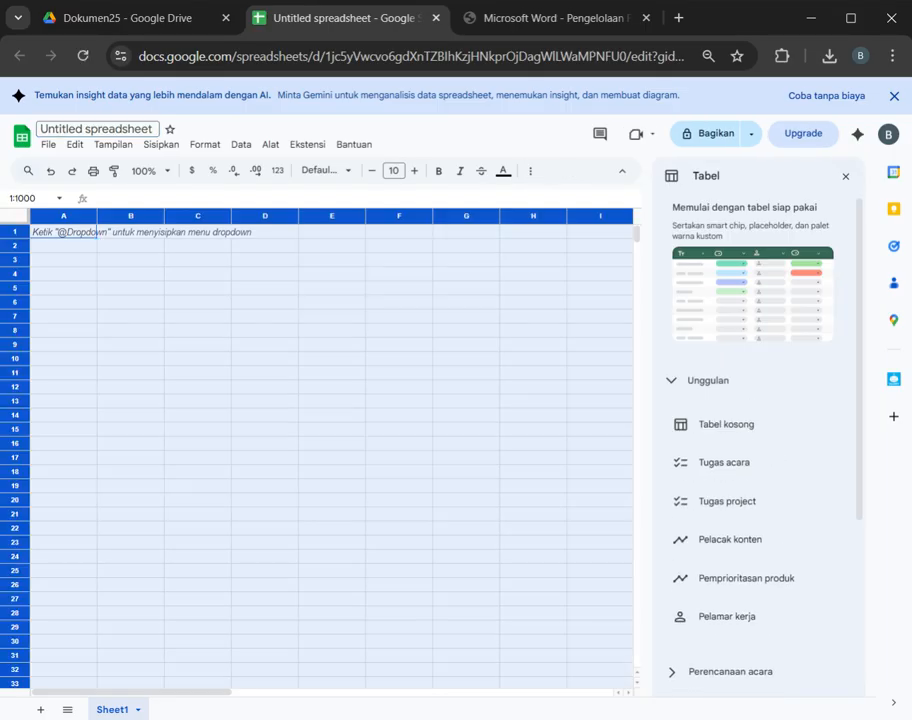
double_click(117, 129)
key(ctrl+a)
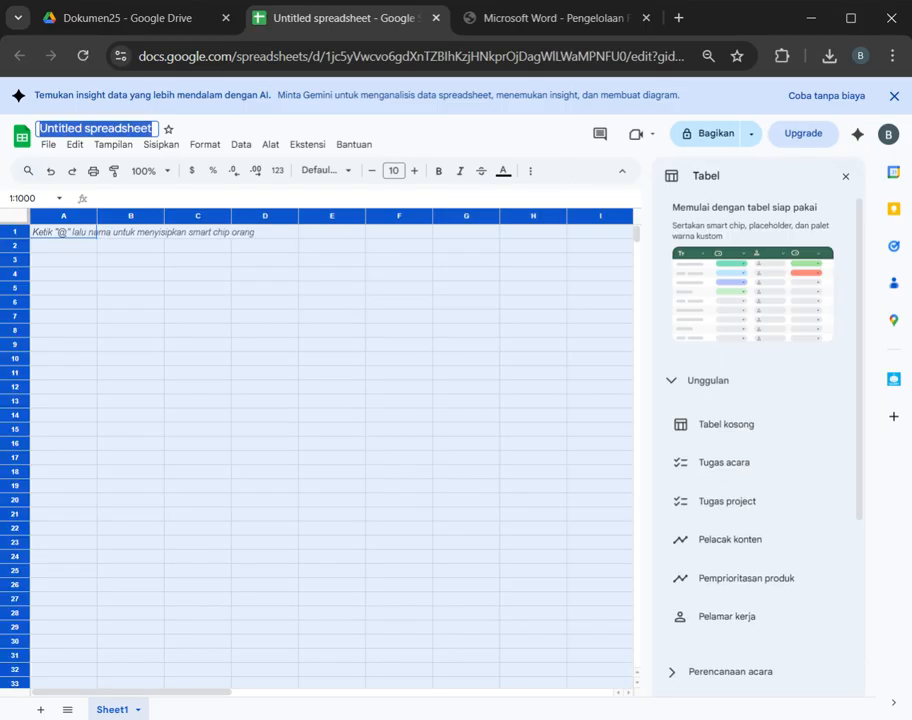
text(Laporan)
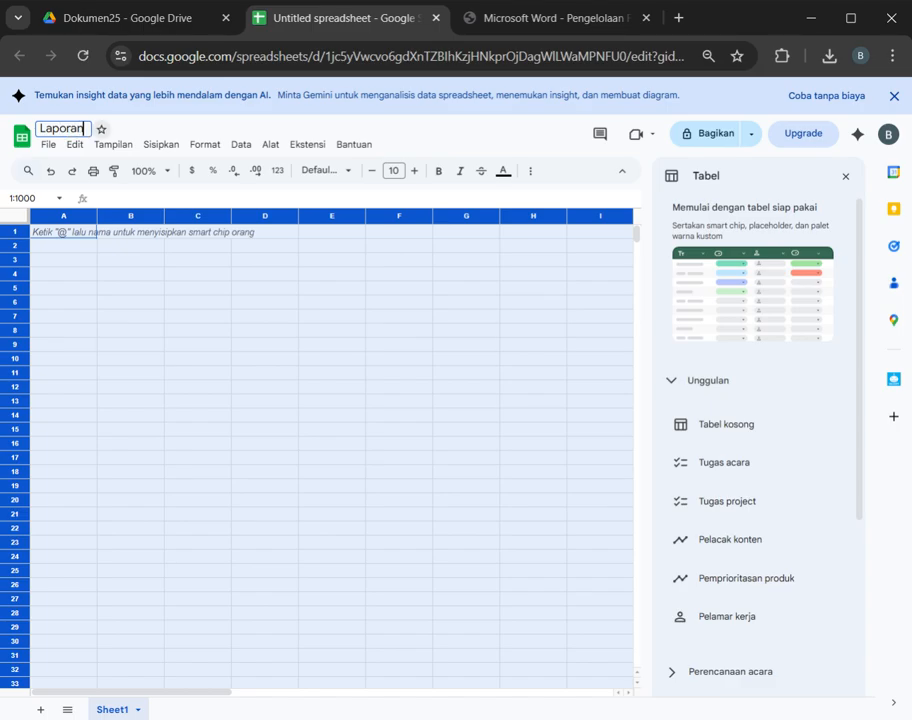
text( keuangan)
key(Return)
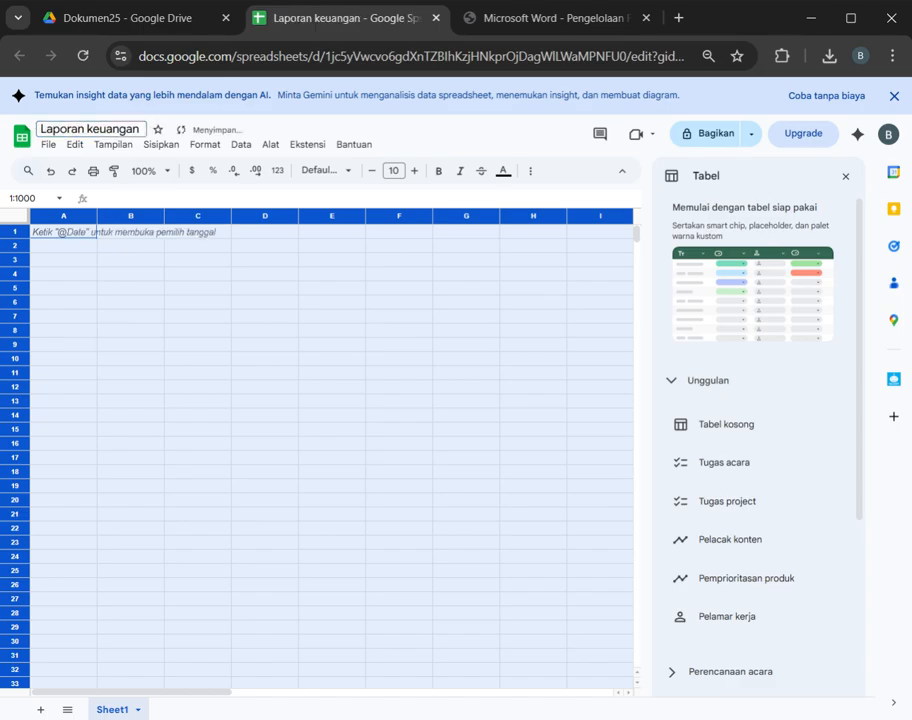
Step: Enter the column headers Tanggal, Keterangan and Saldo in cells A1 to C1
click(130, 274)
click(86, 246)
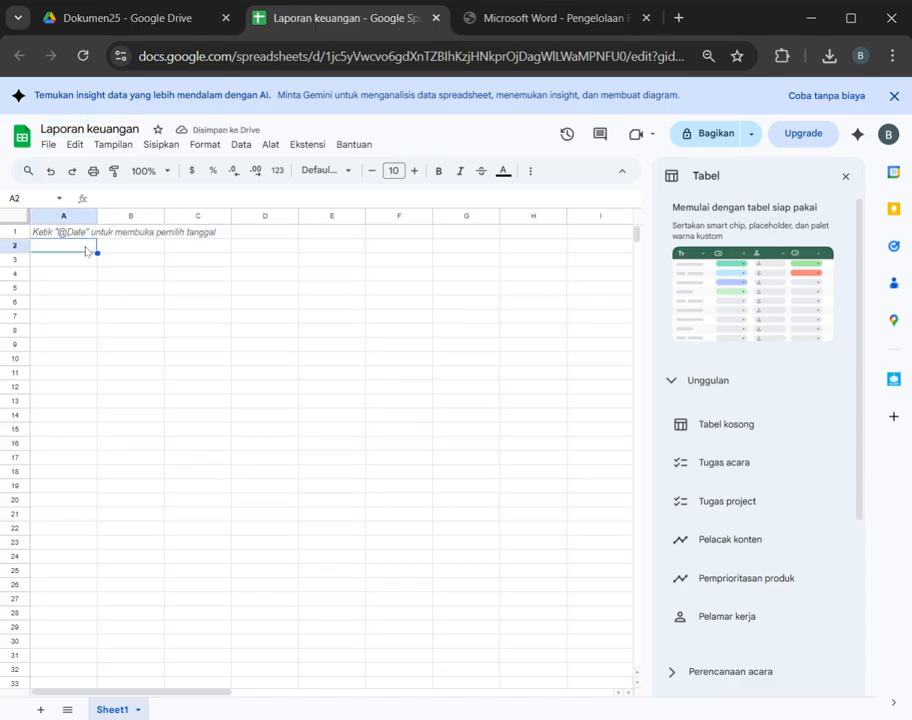
click(72, 236)
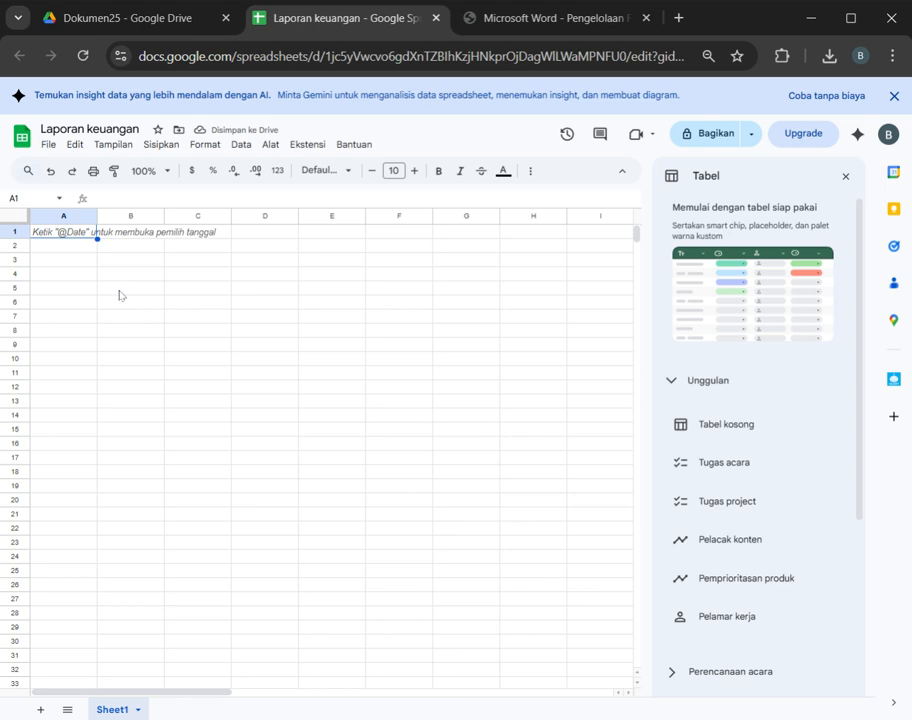
text(Tanggal)
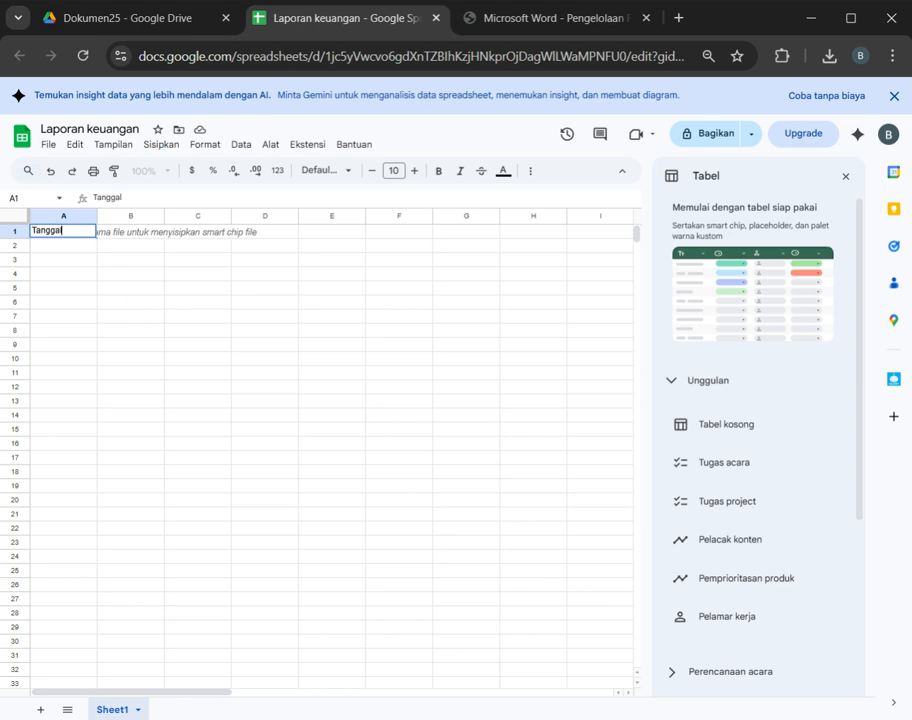
key(Return)
key(Up)
key(Right)
text(K)
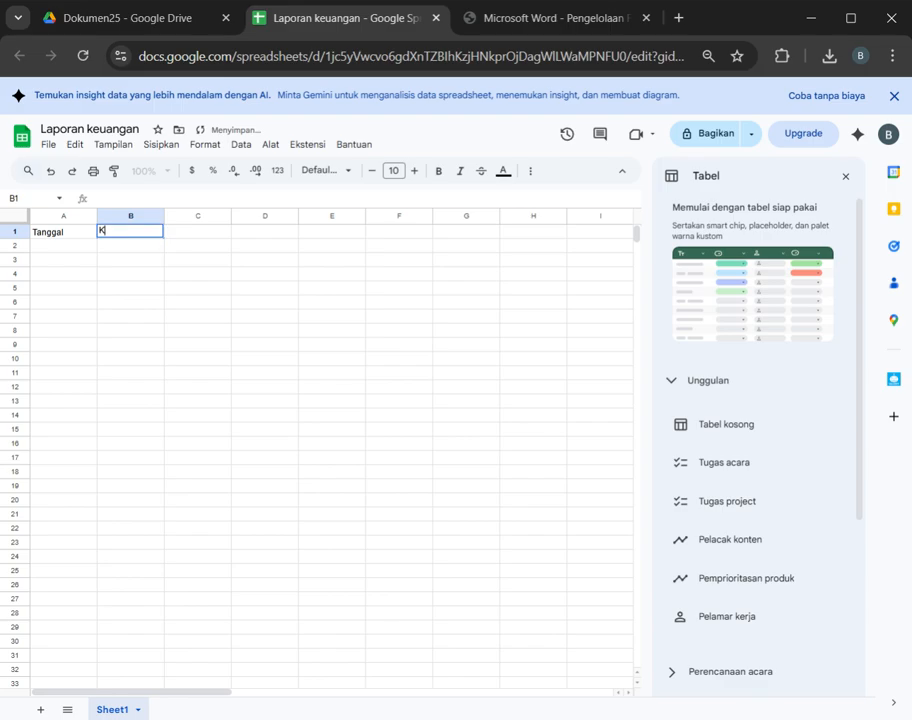
text(eterangan)
key(Tab)
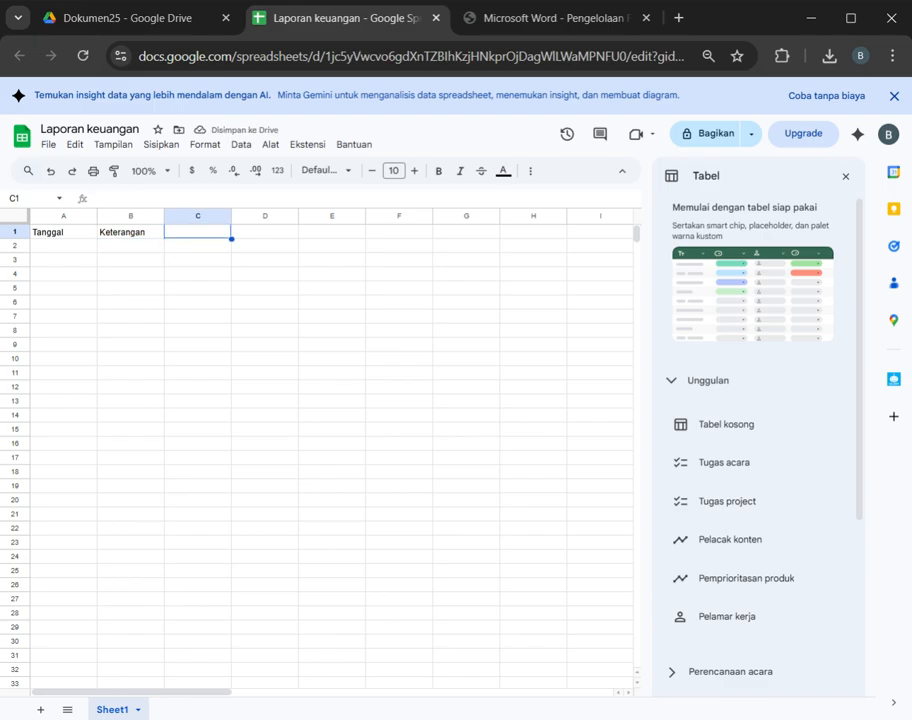
text(Saldo)
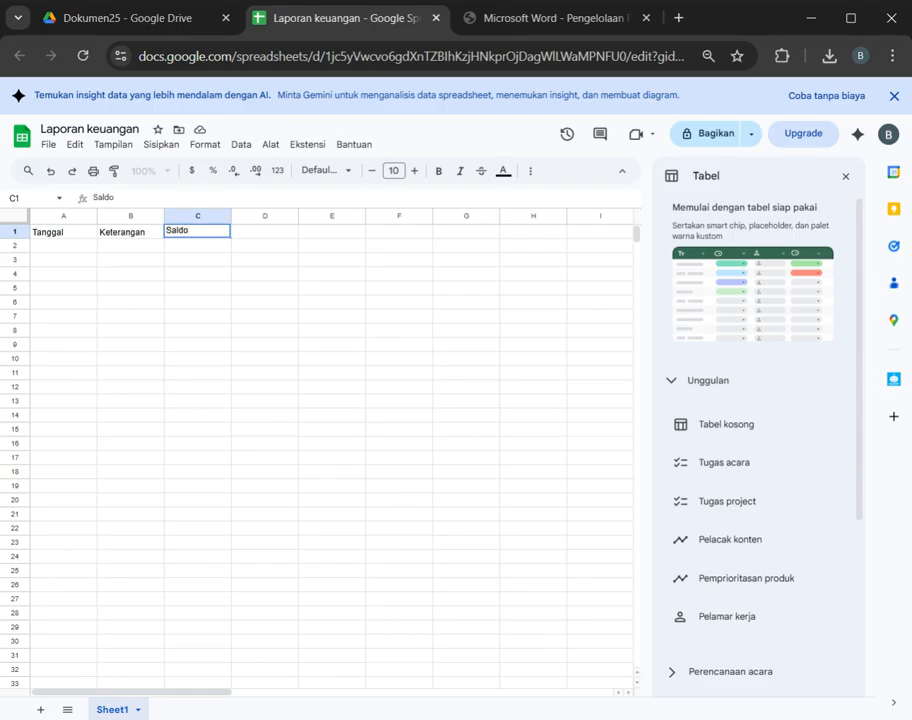
key(Return)
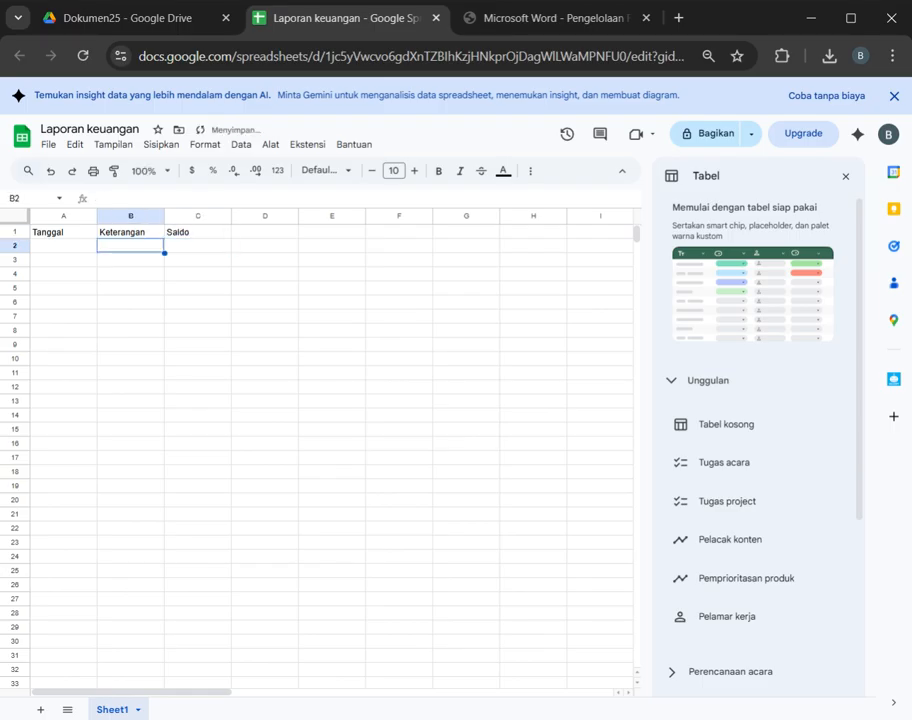
Step: Fill row 2 with 25/12/2025, Uang Masuk and 50000, formatting the amount with a thousands separator and two decimals
key(Left)
text(25/12/2025)
key(Tab)
text(Uang Masuk)
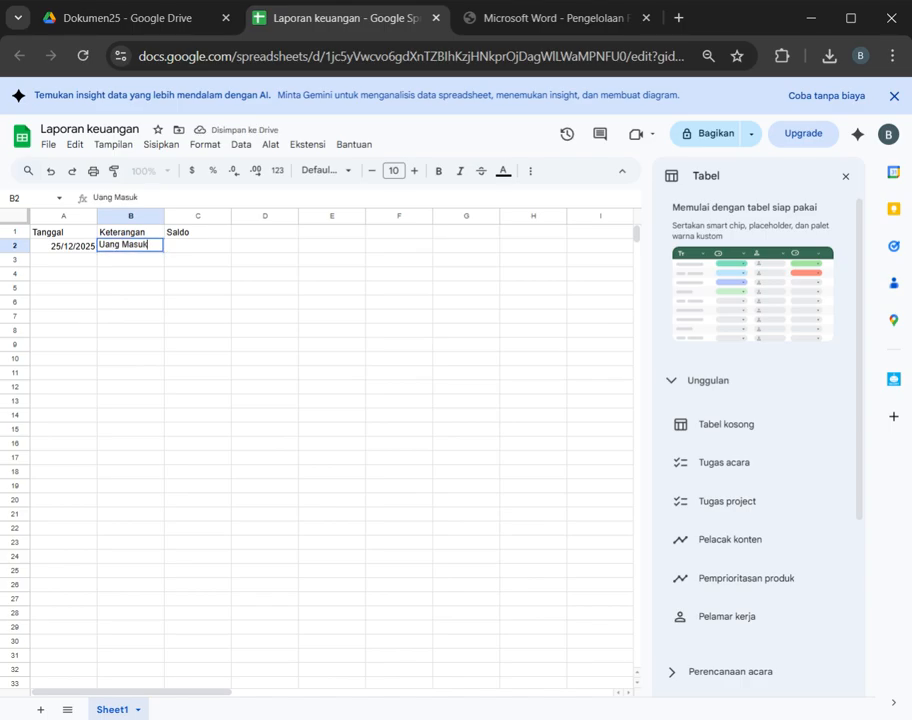
key(Tab)
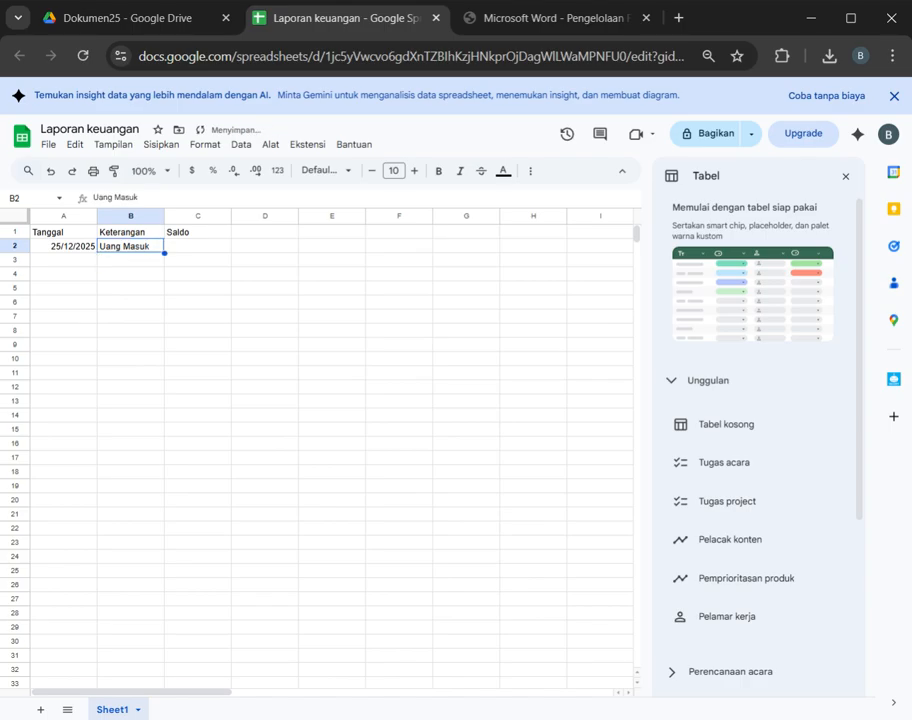
text(50000)
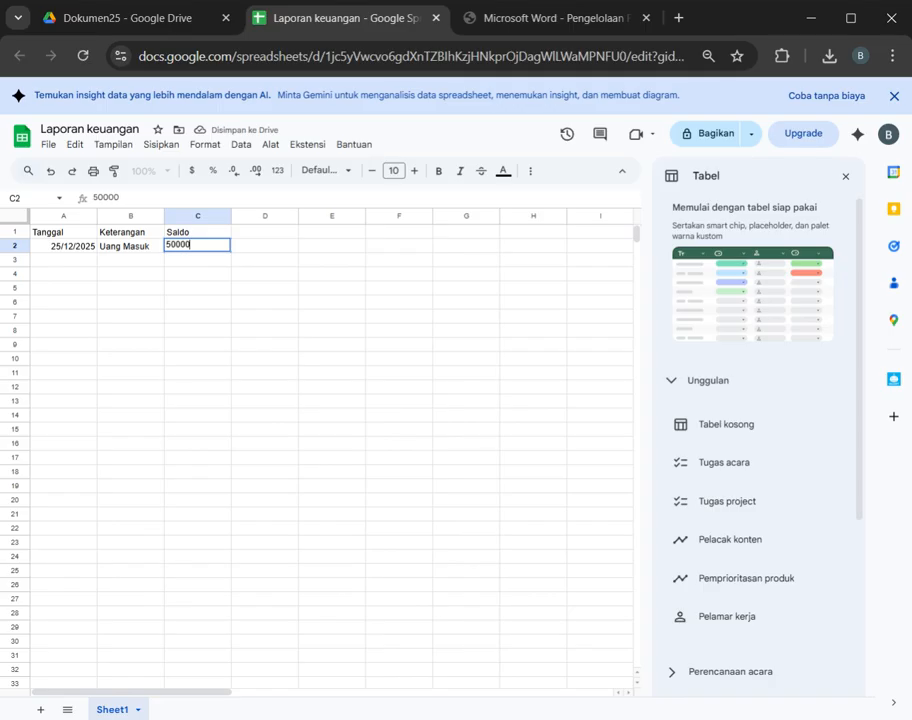
key(Return)
key(Up)
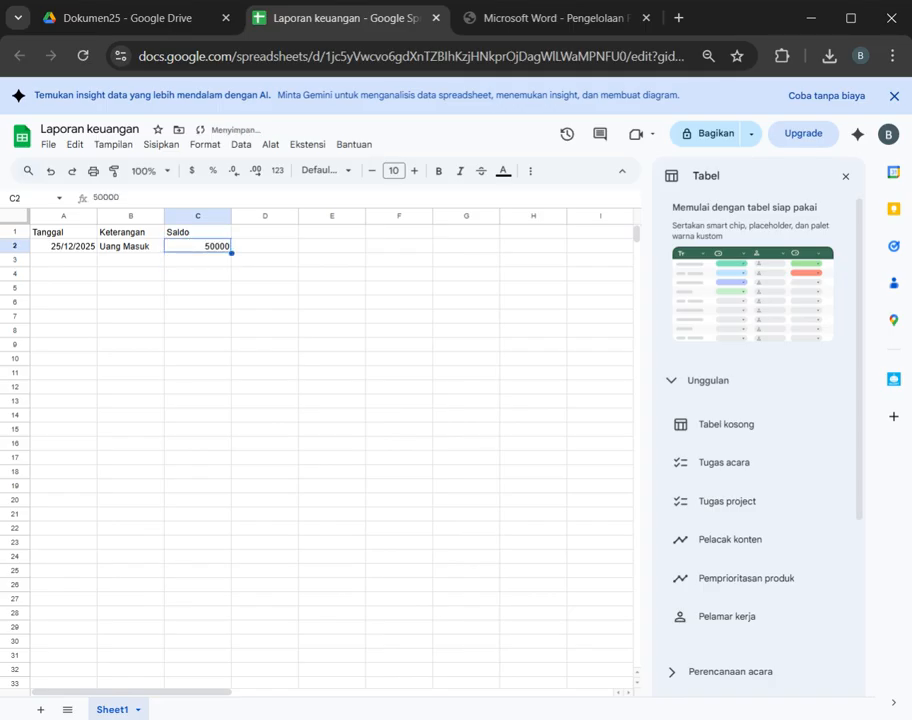
key(ctrl+shift+1)
Step: Fill the date from A2 down into A3 and enter "Uang Keluar" in B3
key(Down)
key(Left)
key(Left)
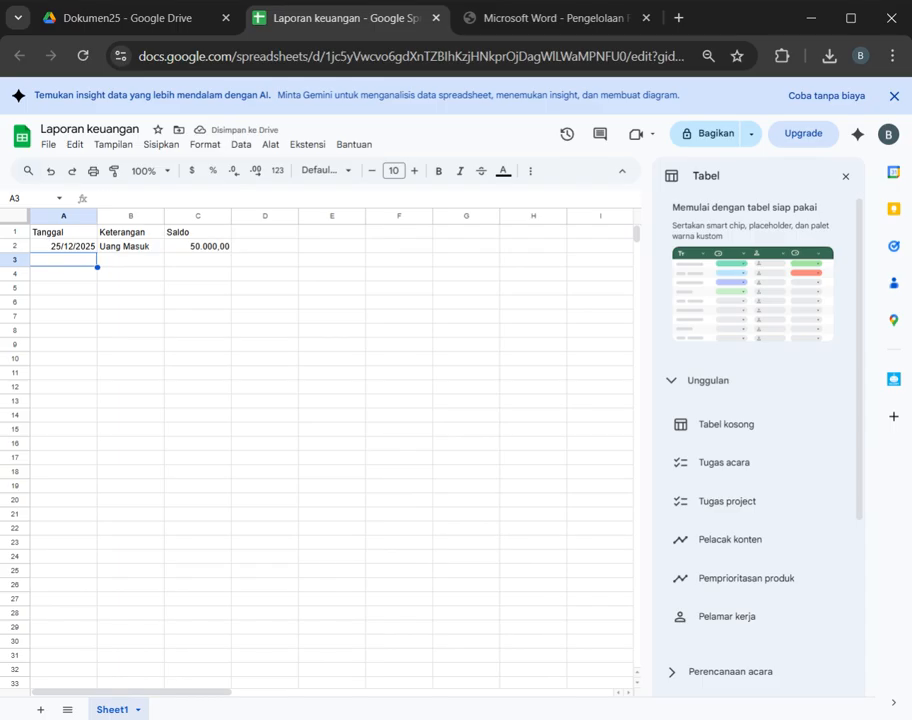
key(ctrl+d)
click(128, 266)
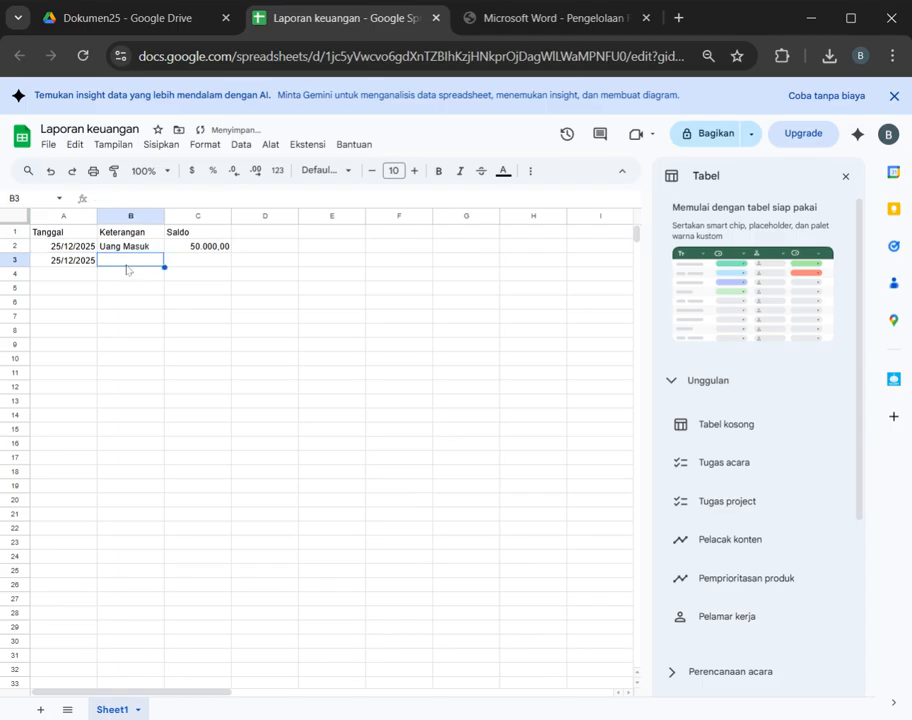
text(Uang)
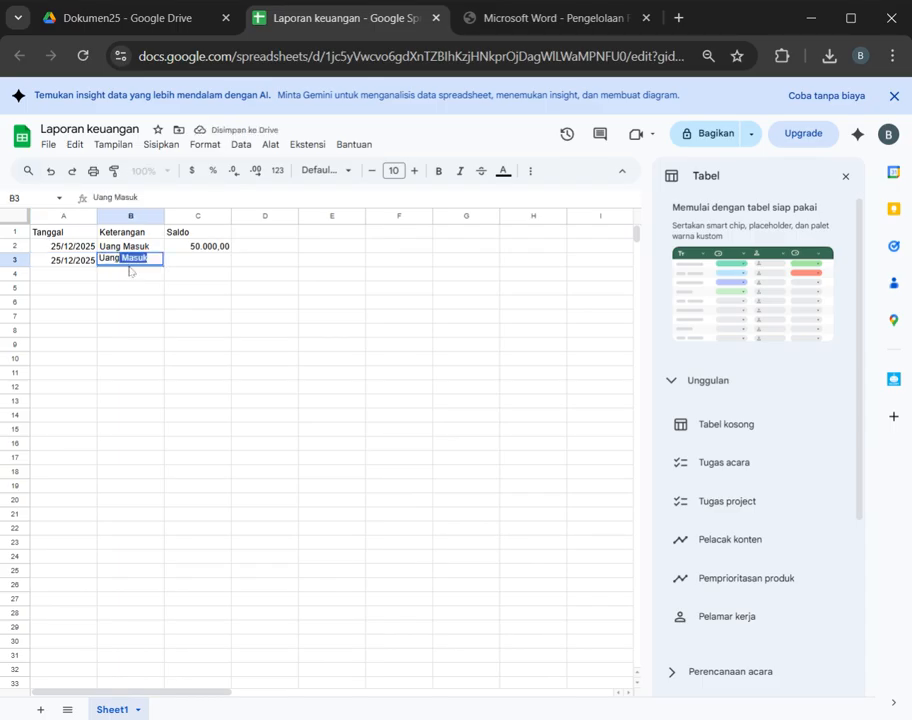
text( Ke)
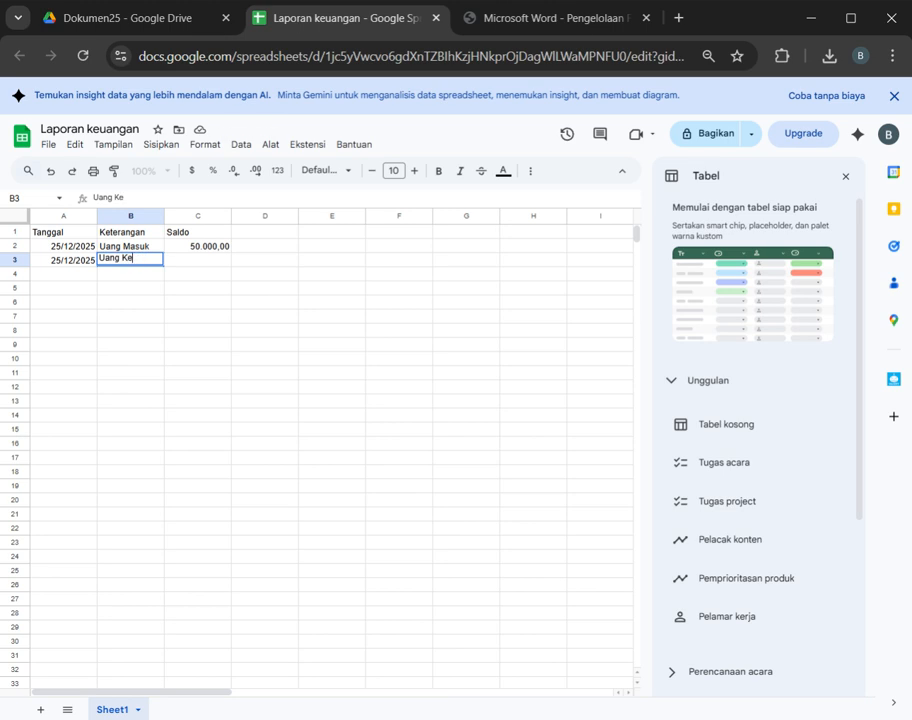
text(luar)
key(Return)
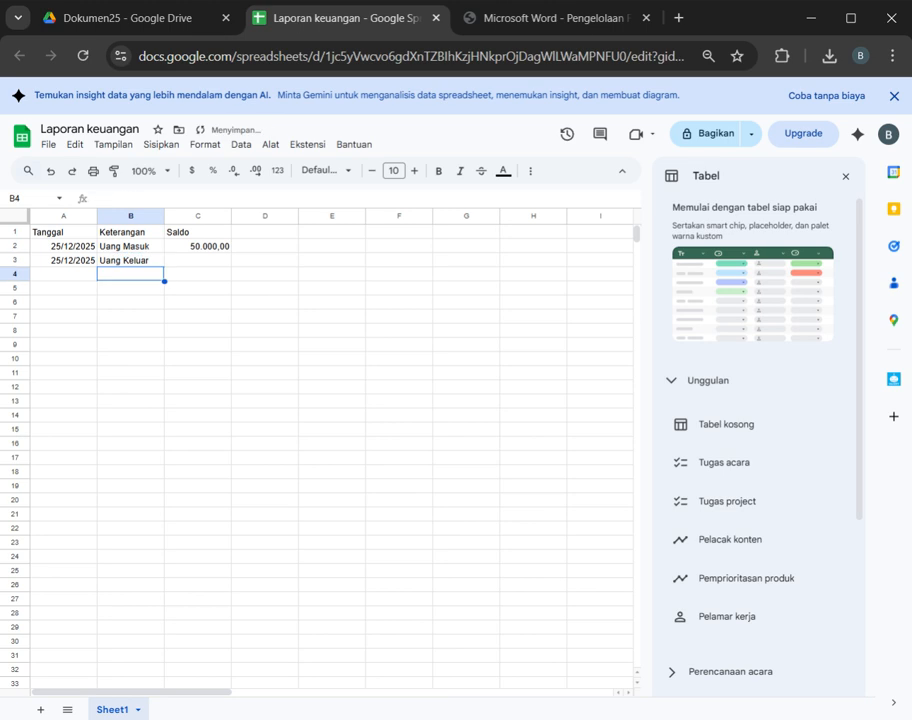
Step: Enter 30000 in C3 for Uang Keluar, formatted with a thousands separator and two decimals
key(Up)
key(Right)
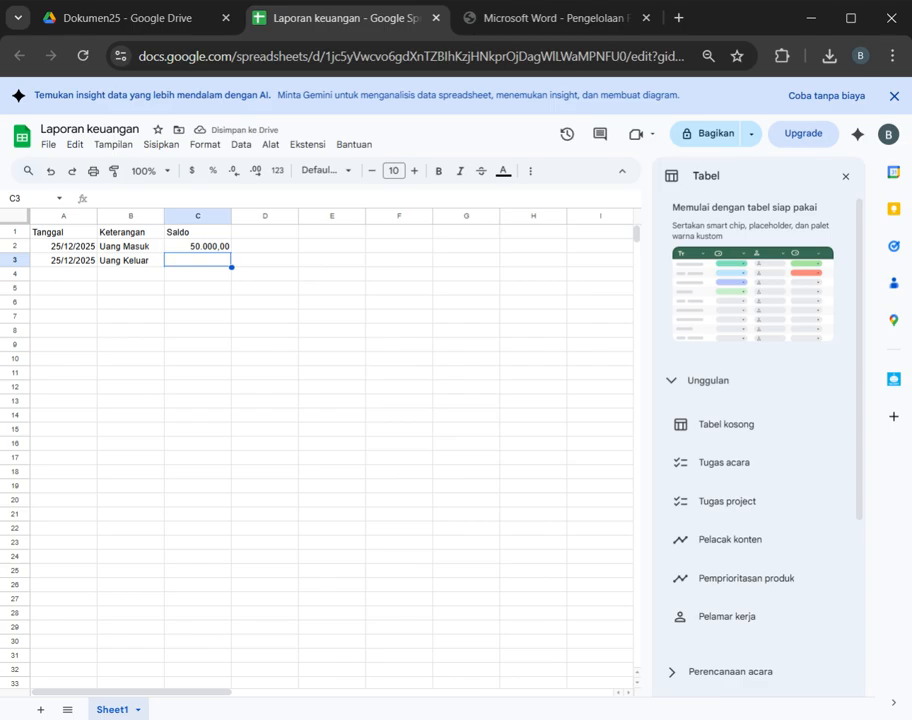
text(300000)
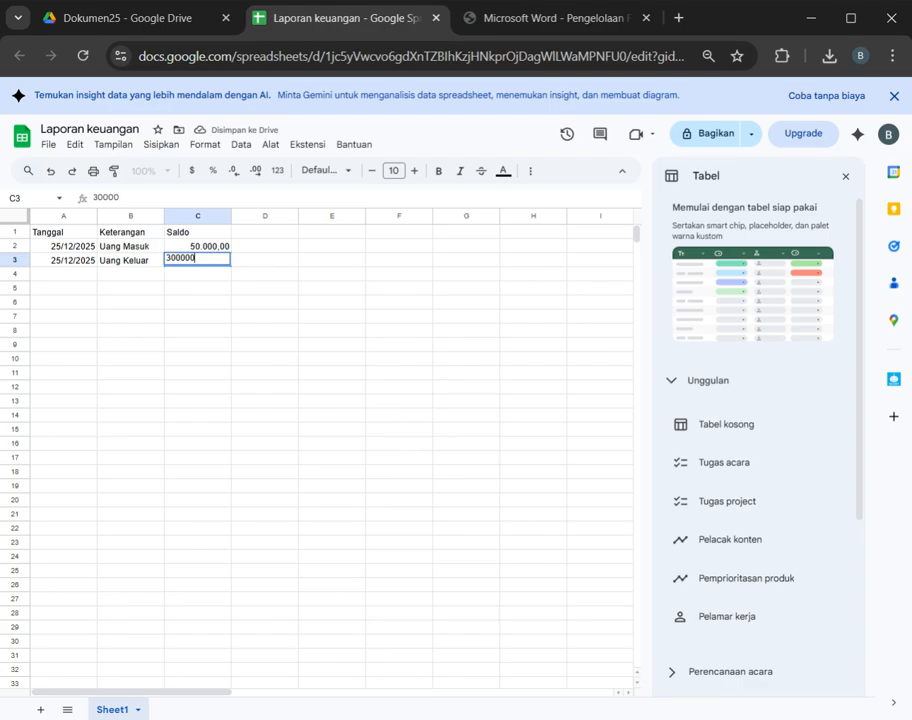
key(Return)
key(Up)
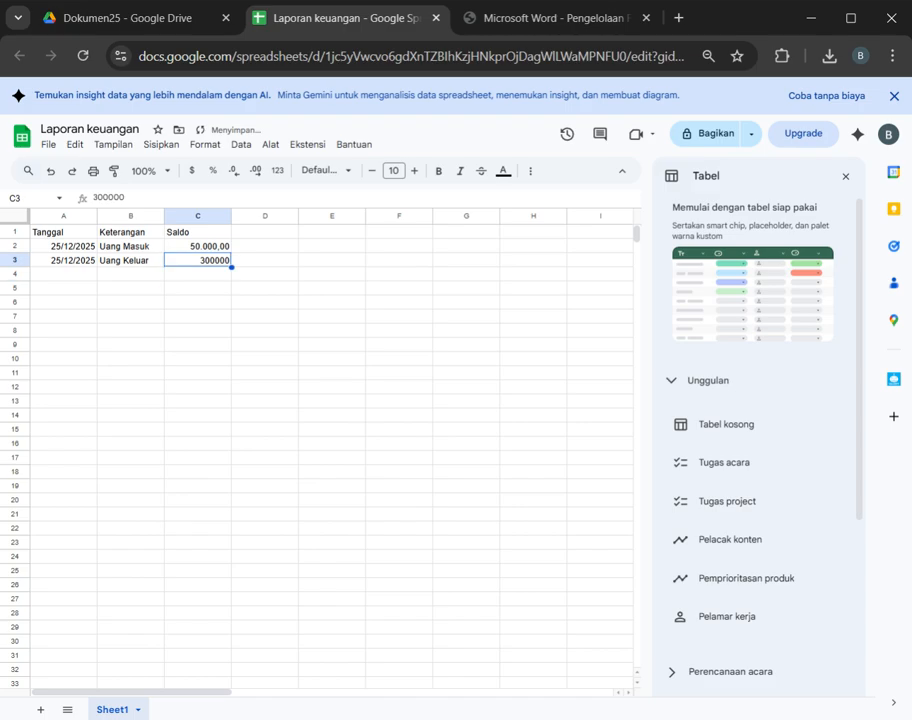
key(ctrl+shift+1)
key(Return)
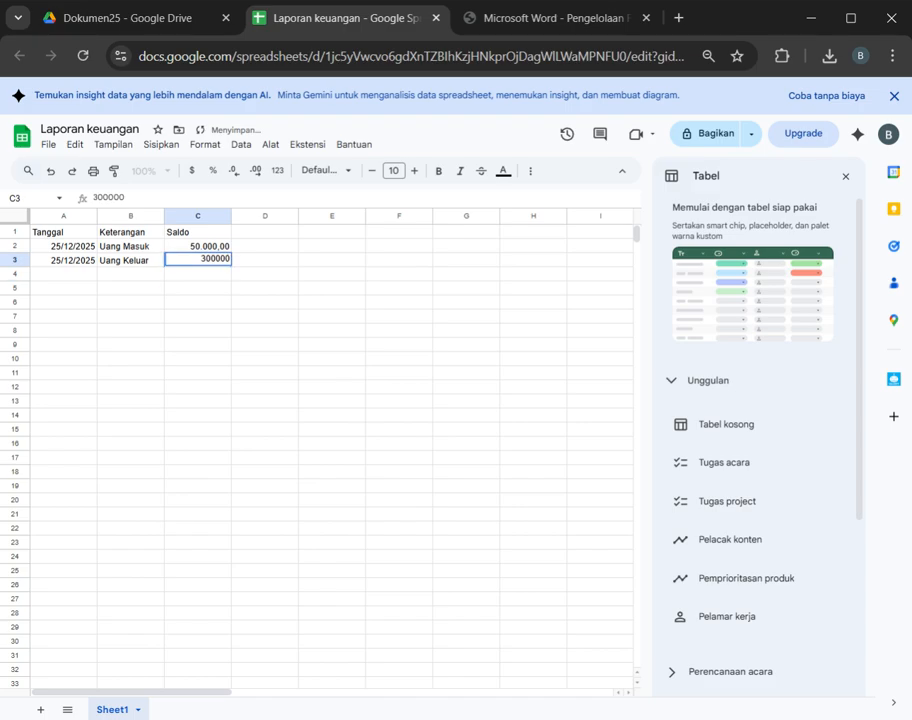
key(BackSpace)
key(Return)
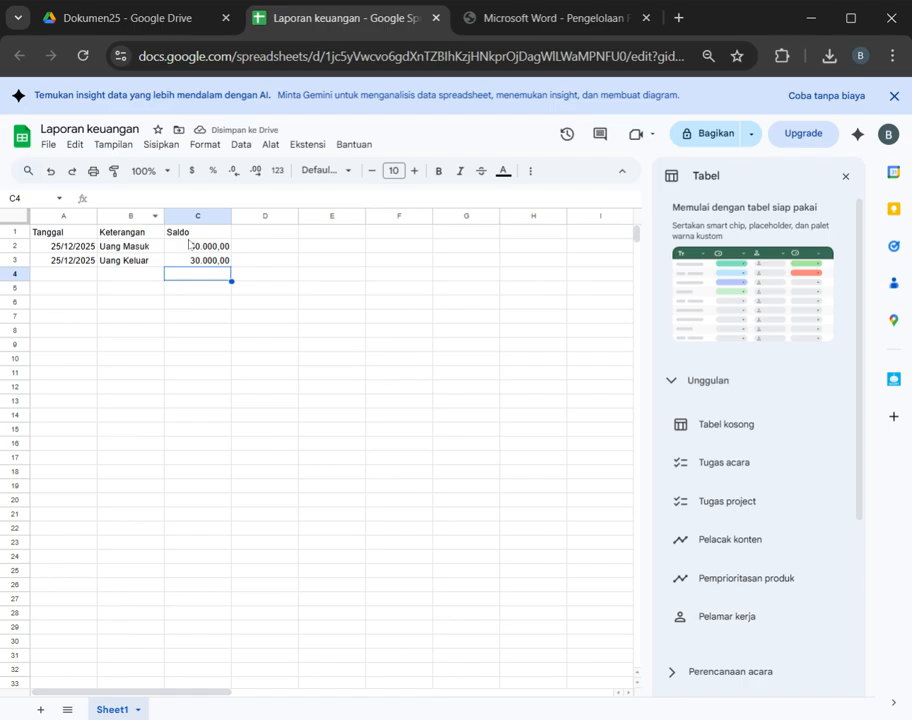
Step: Enter the header "Saldo" in D1 and clear the Saldo header from C1
click(212, 246)
click(265, 247)
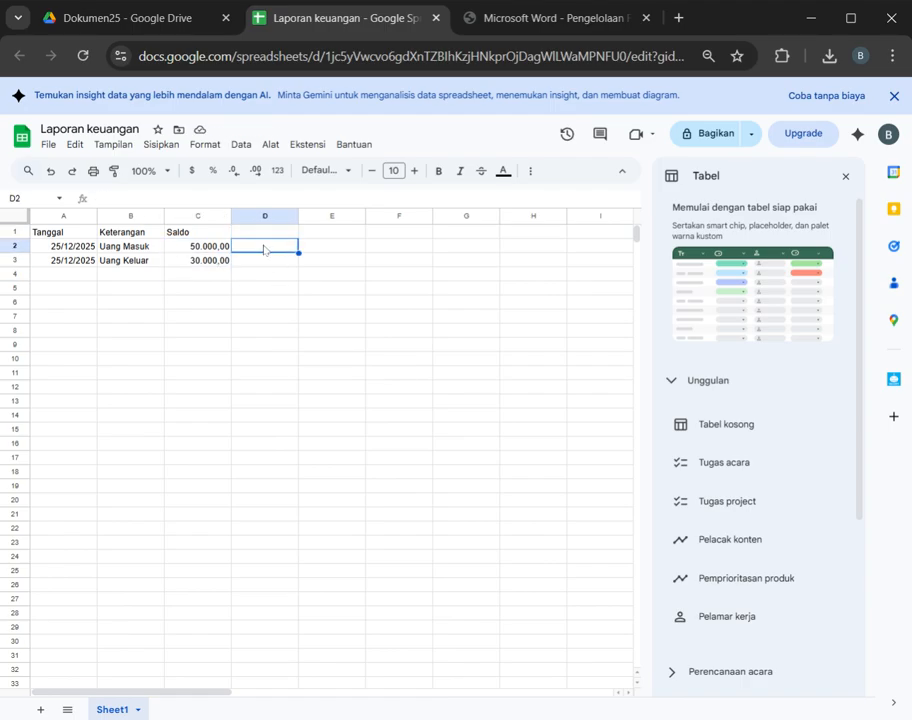
key(Up)
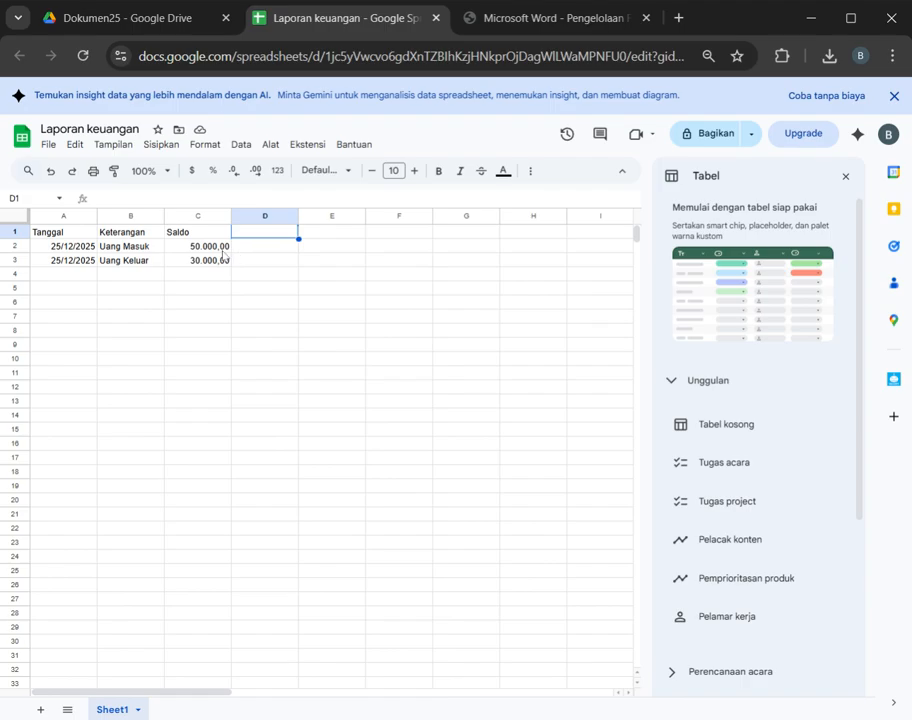
click(223, 249)
click(202, 232)
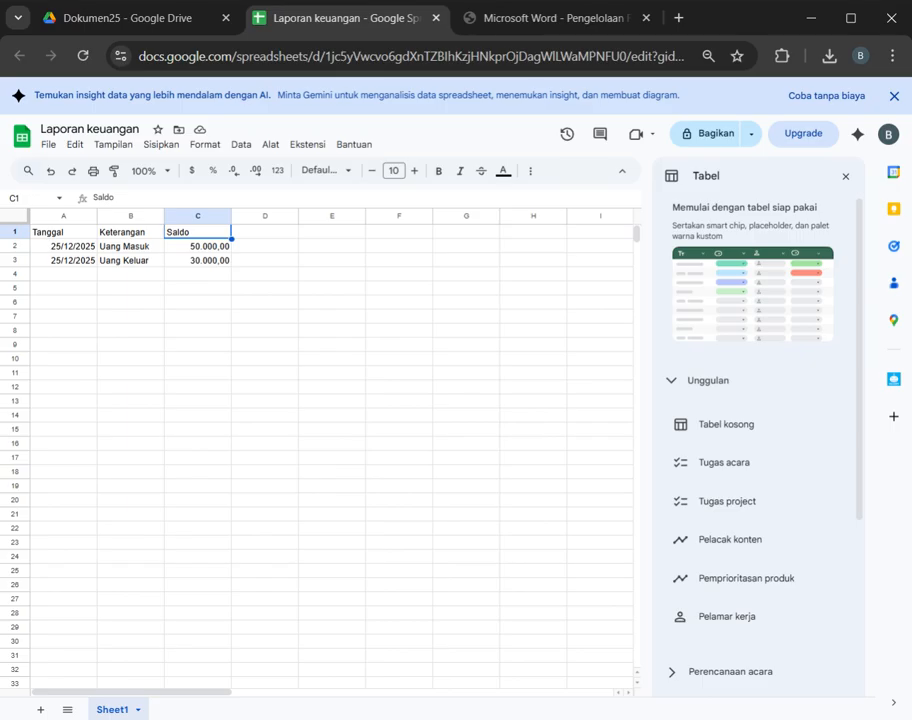
click(265, 232)
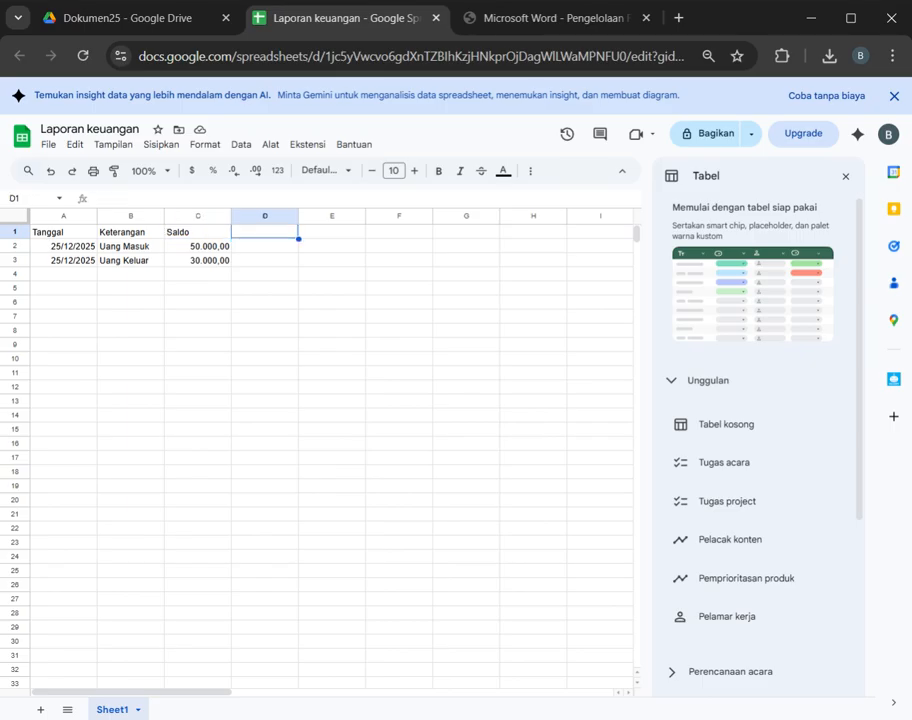
text(Saldo)
key(Return)
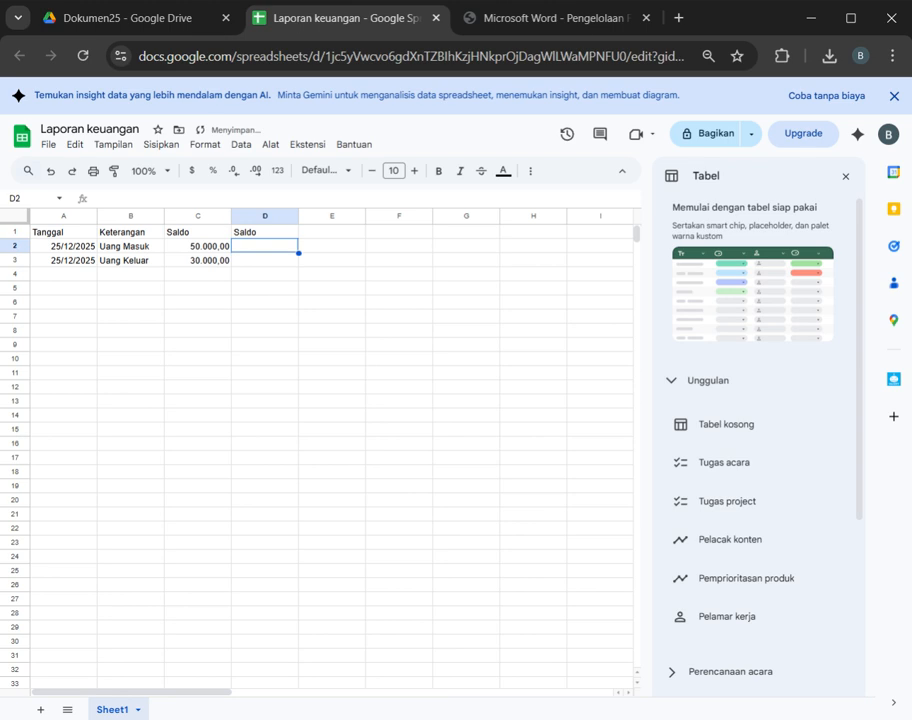
click(198, 232)
key(Delete)
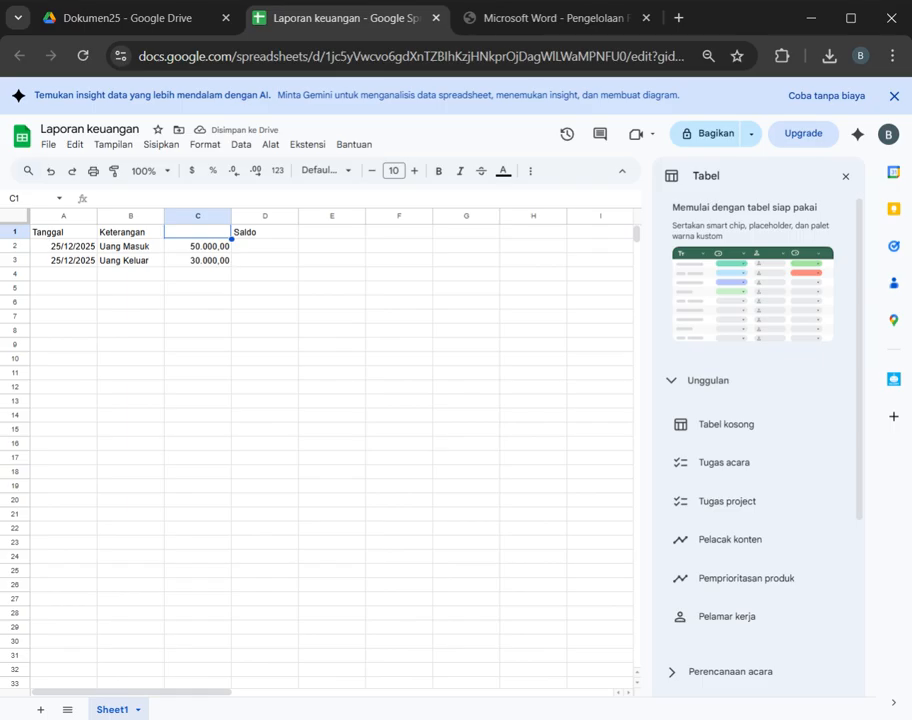
key(Down)
key(Left)
key(Right)
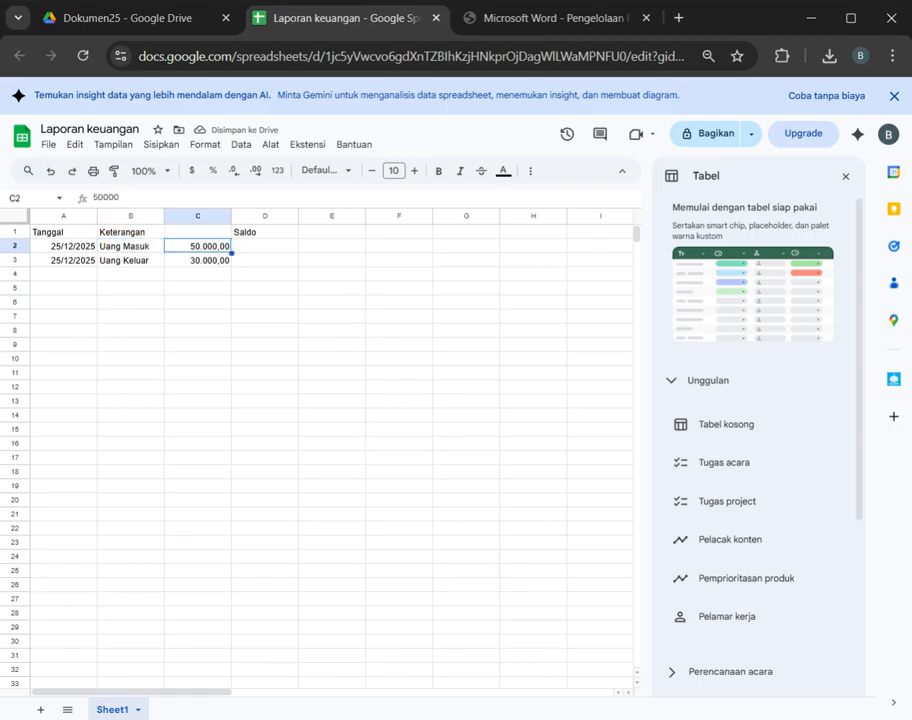
key(Left)
key(Right)
key(Left)
key(Right)
Step: Insert one column to the left of the amounts in column C and enter the header "Keterangan 1" in C1
click(196, 217)
right_click(198, 218)
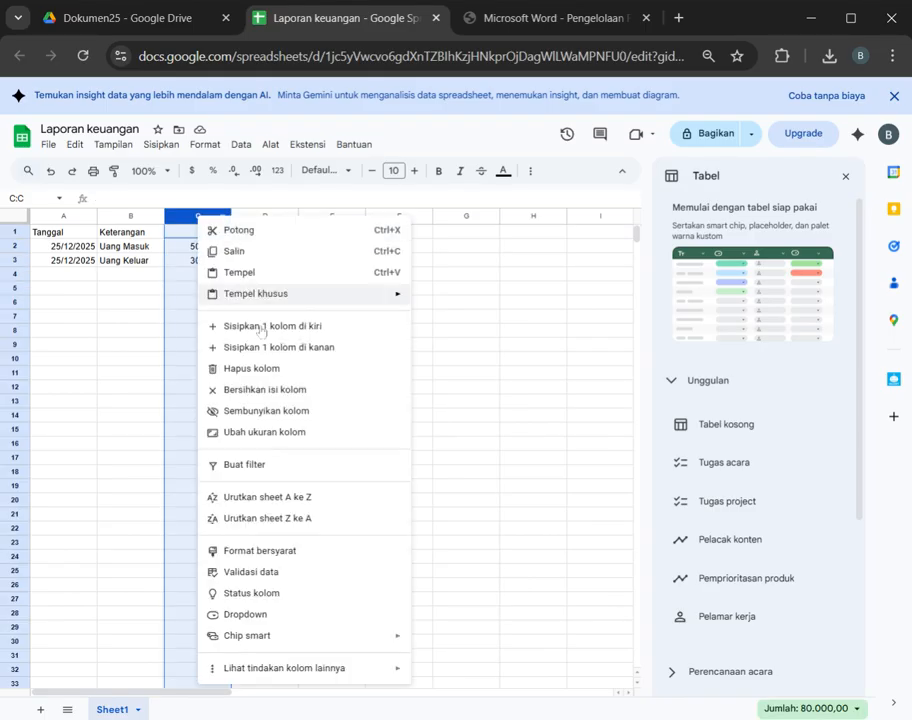
click(258, 327)
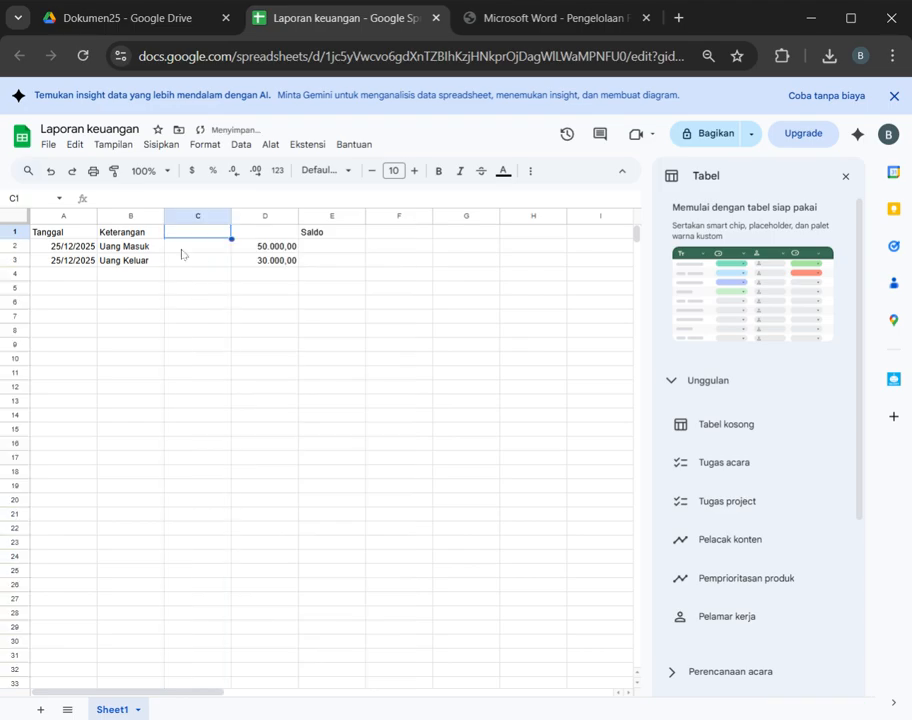
text(Keterangan)
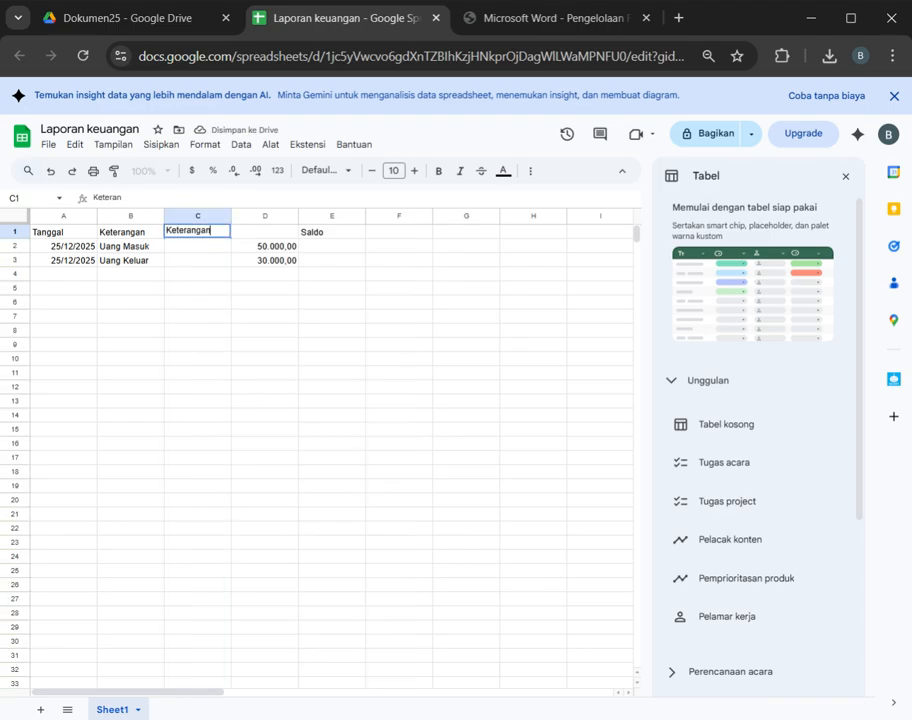
text( 1)
key(Return)
key(Up)
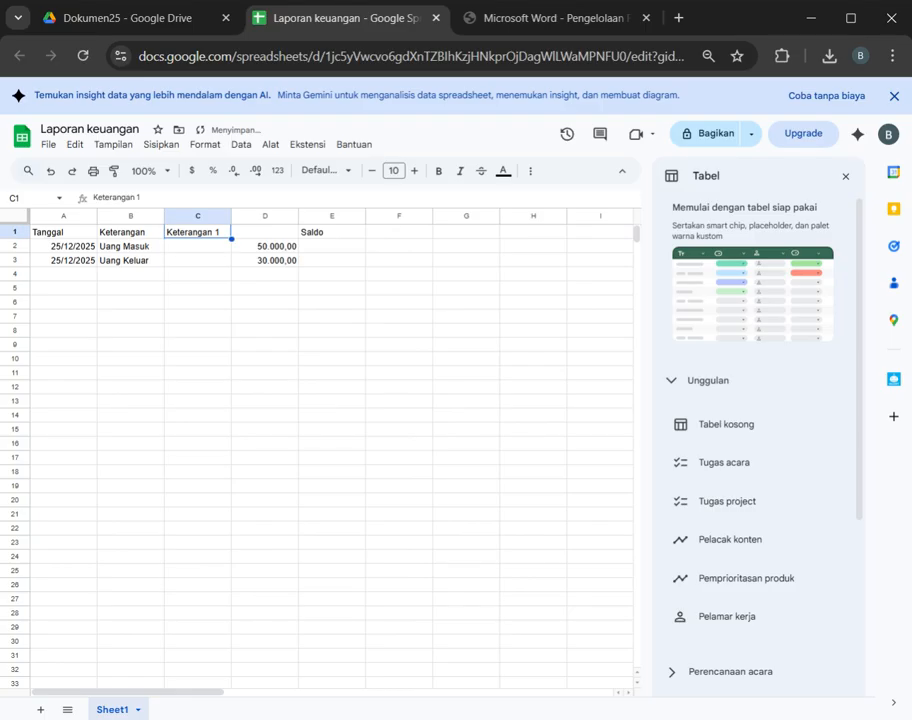
Step: Enter the header "Jumlah" in D1 above the amounts
key(Right)
key(Down)
key(Left)
key(Up)
key(Right)
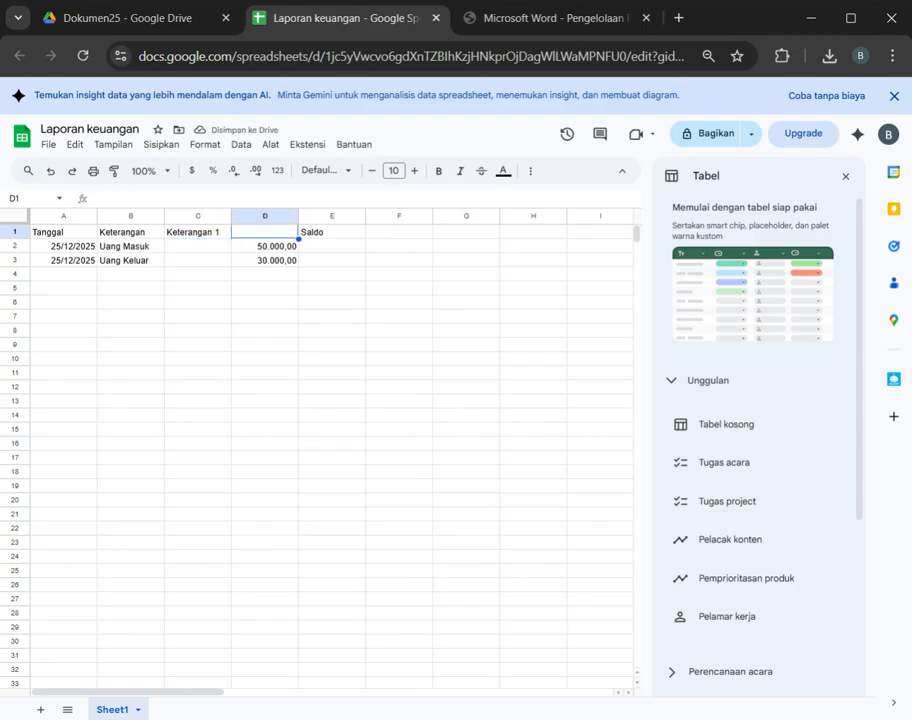
text(Jumlah)
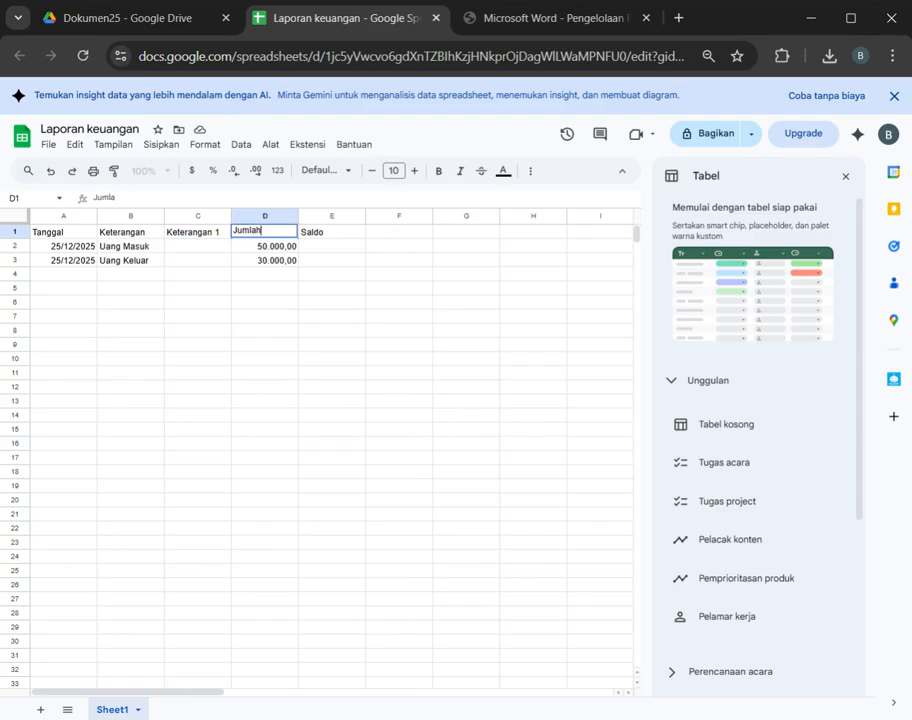
key(Return)
Step: Fill the Keterangan 1 column with "Usaha" in C2 and "Beban Ops" in C3
key(Left)
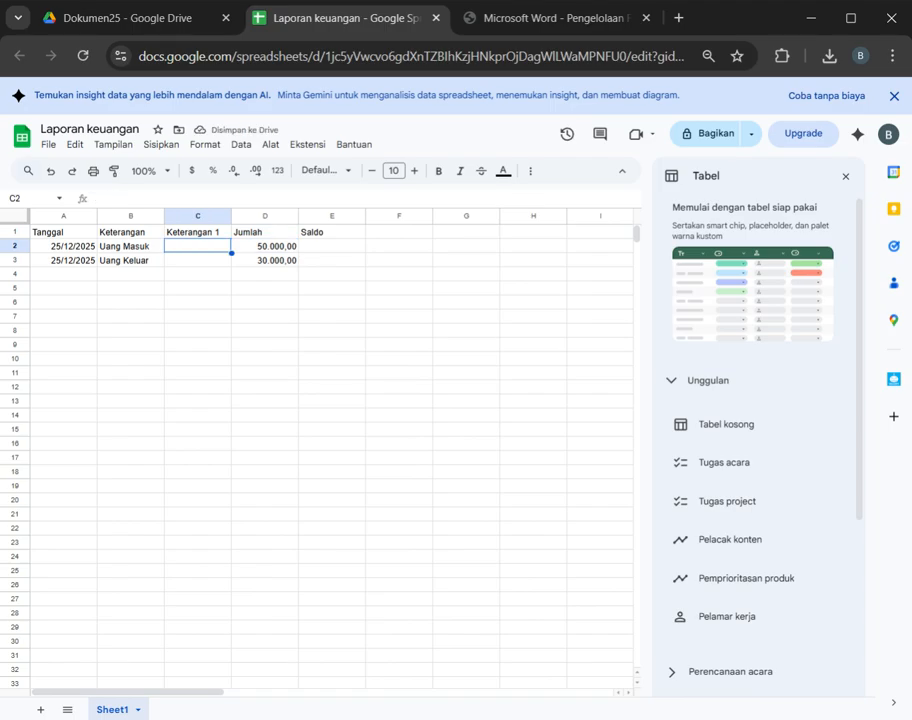
text(Usaha)
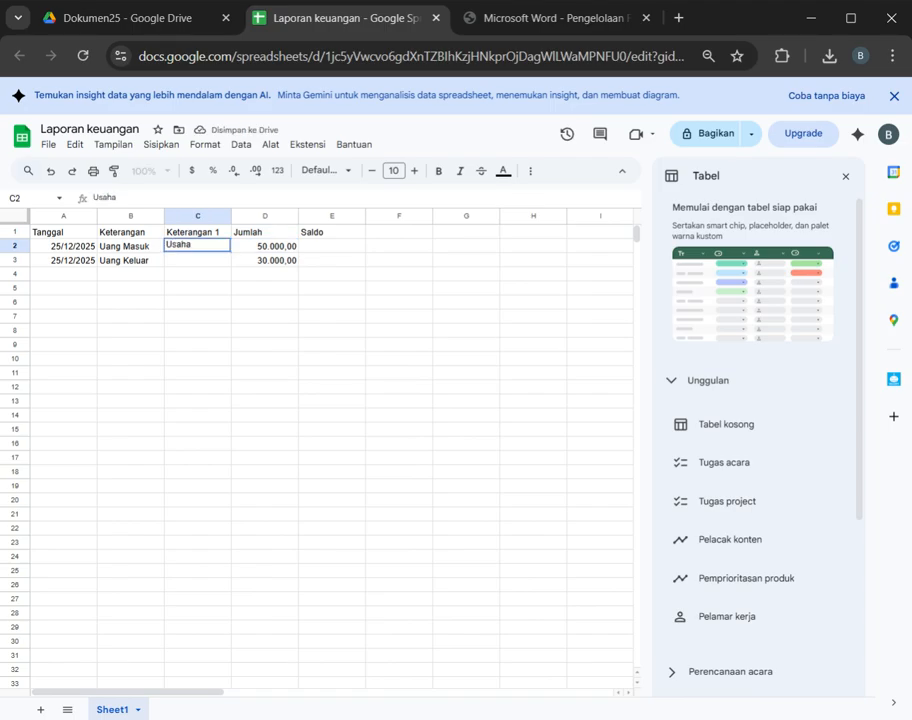
key(Return)
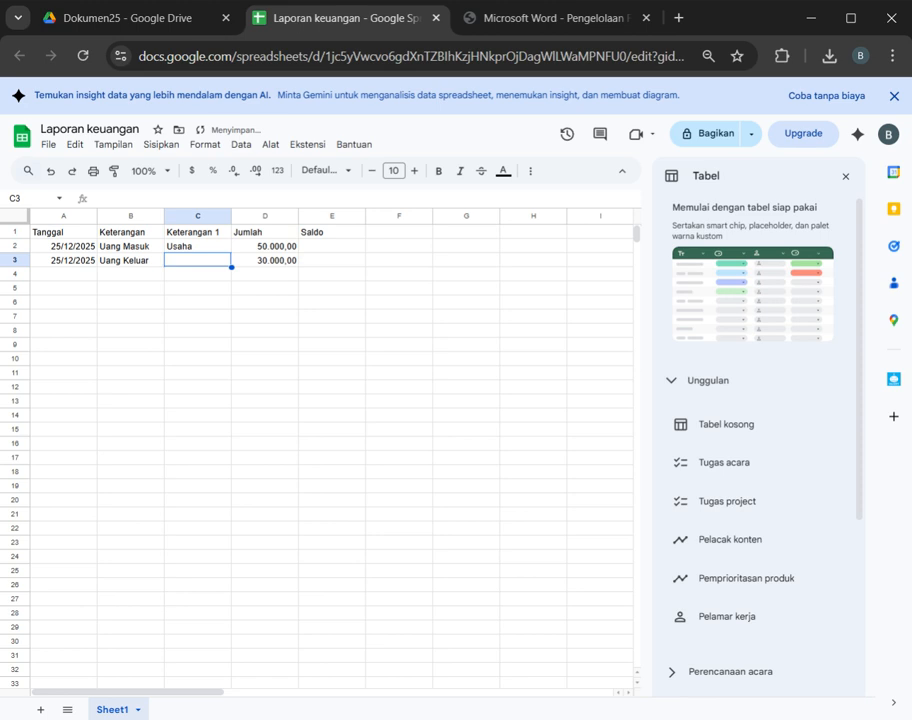
text(Beban)
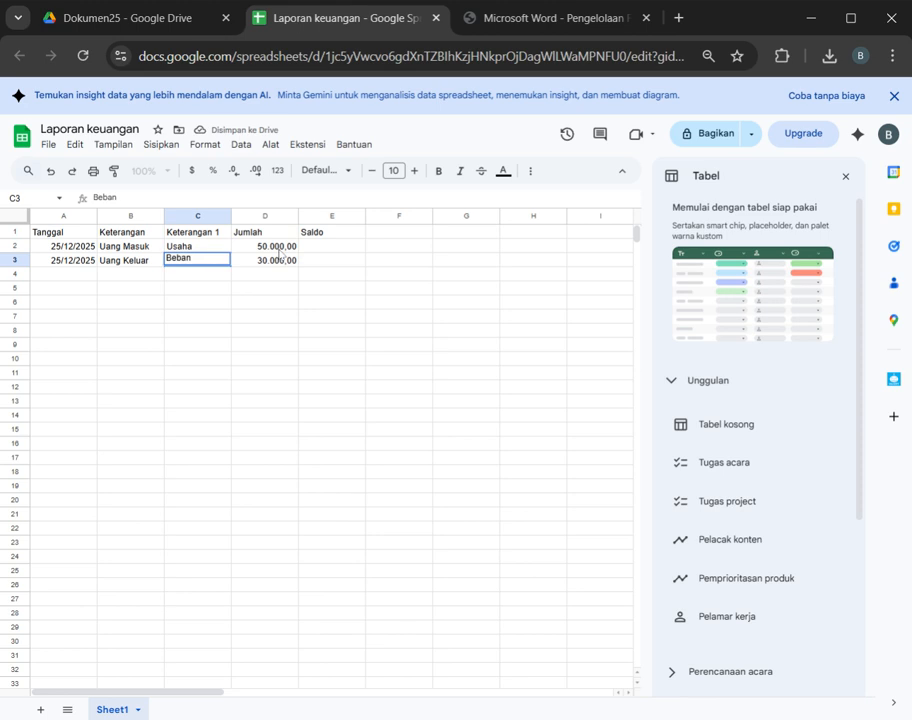
text( Ops)
key(Tab)
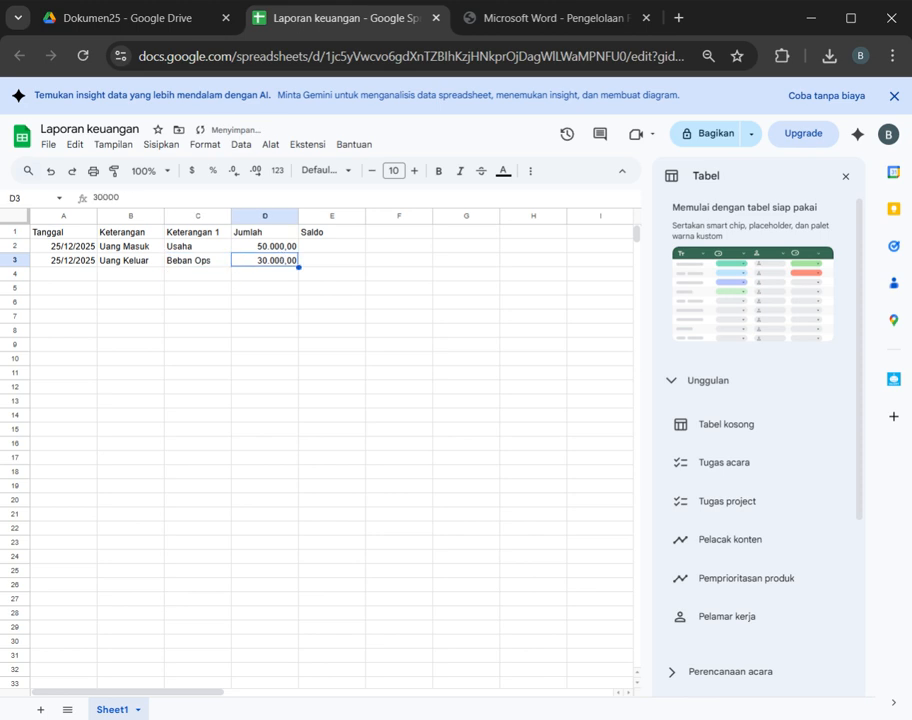
Step: Enter the opening balance formula =D2 in E2 under Saldo
key(Tab)
key(Up)
text(=)
key(Left)
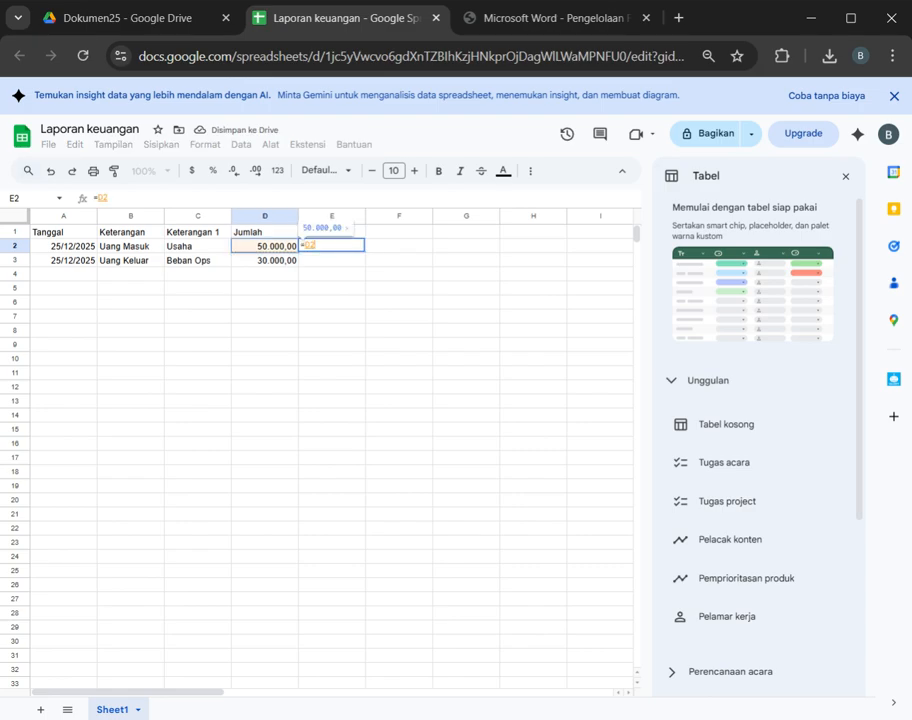
text(-)
key(Left)
key(Down)
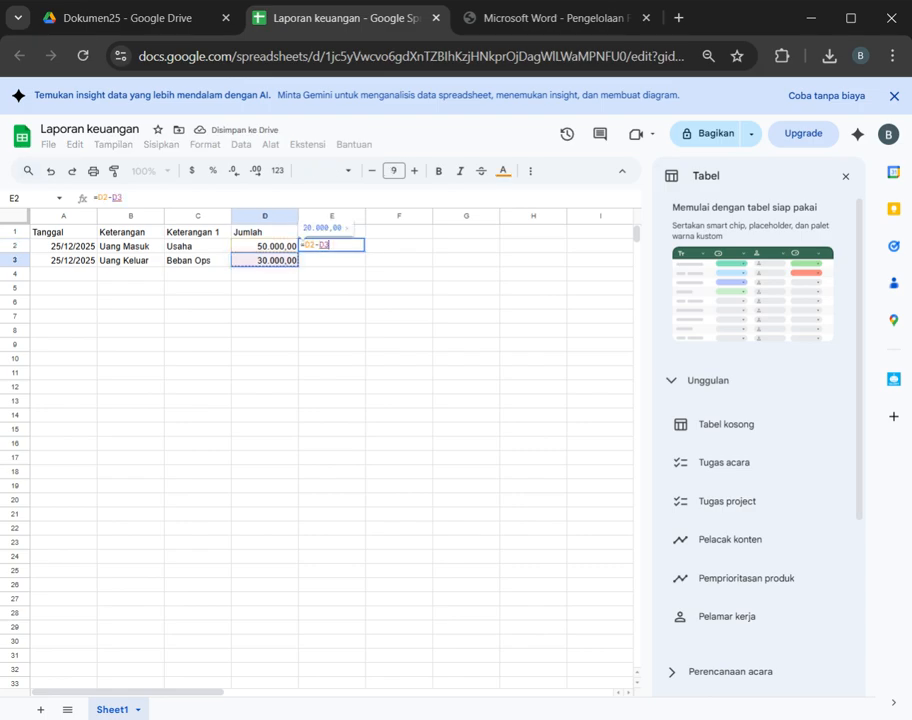
key(BackSpace)
key(BackSpace)
key(BackSpace)
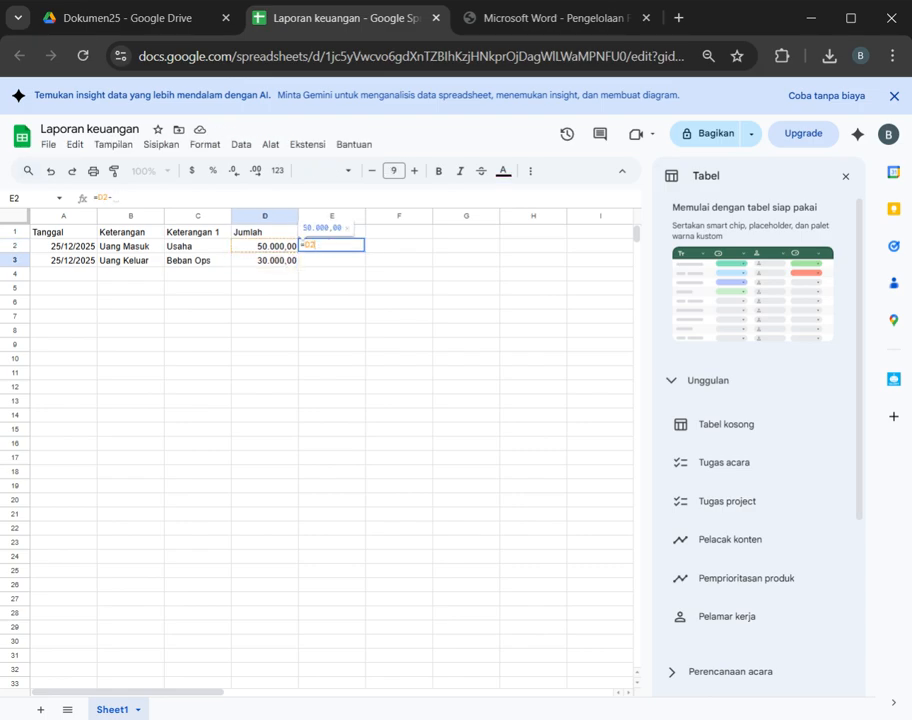
key(Return)
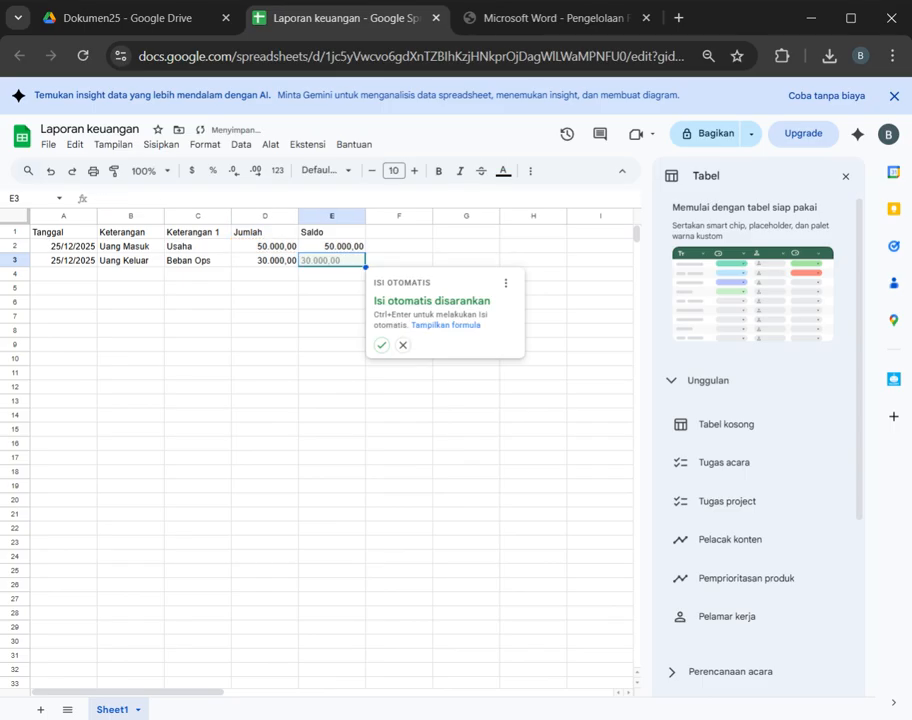
text(=E2+D3)
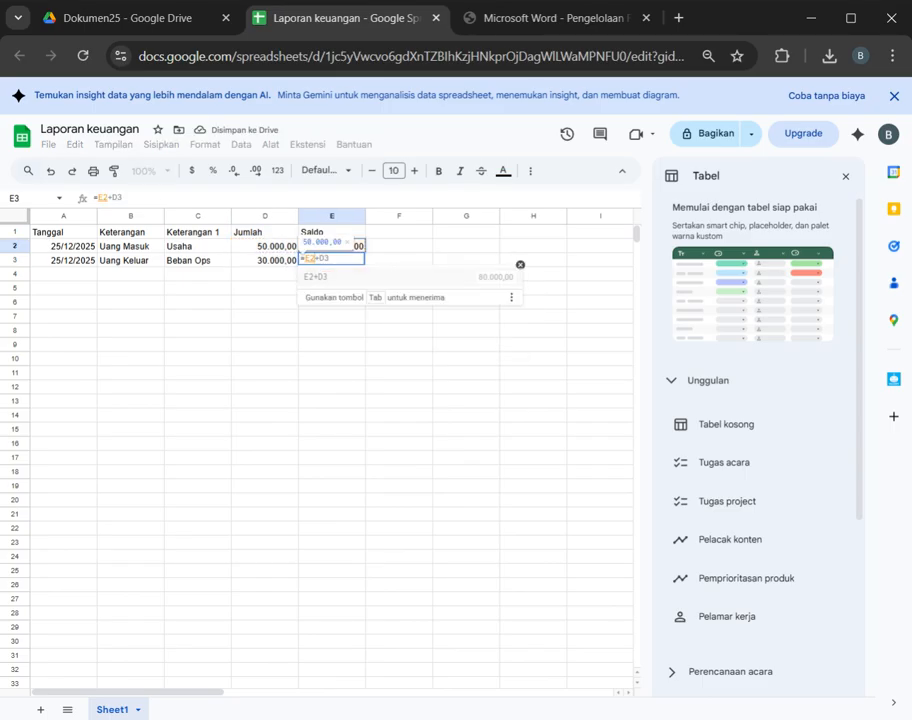
key(BackSpace)
key(BackSpace)
key(BackSpace)
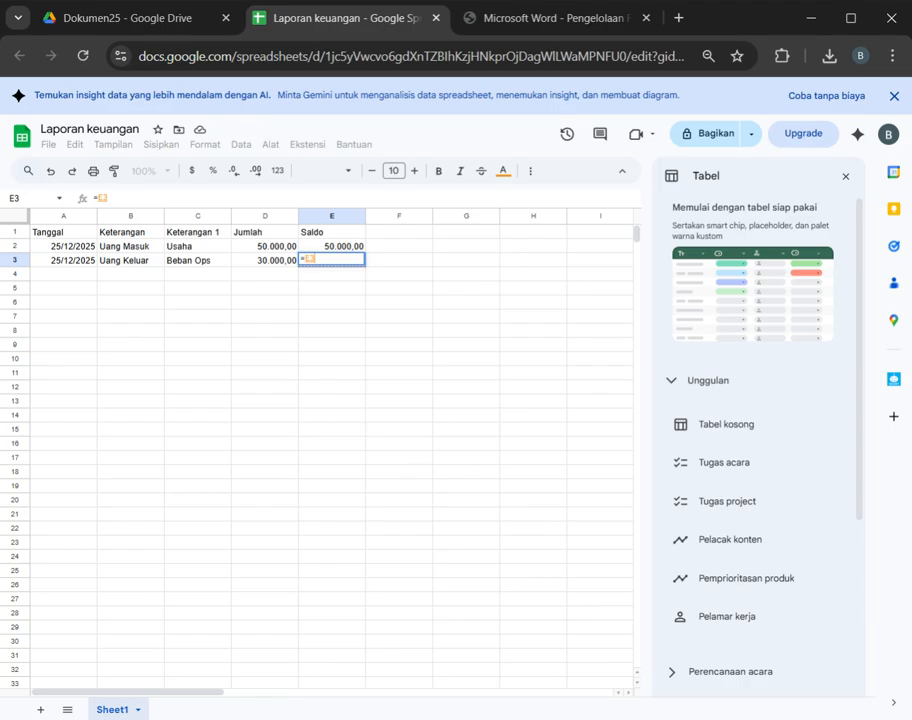
key(Escape)
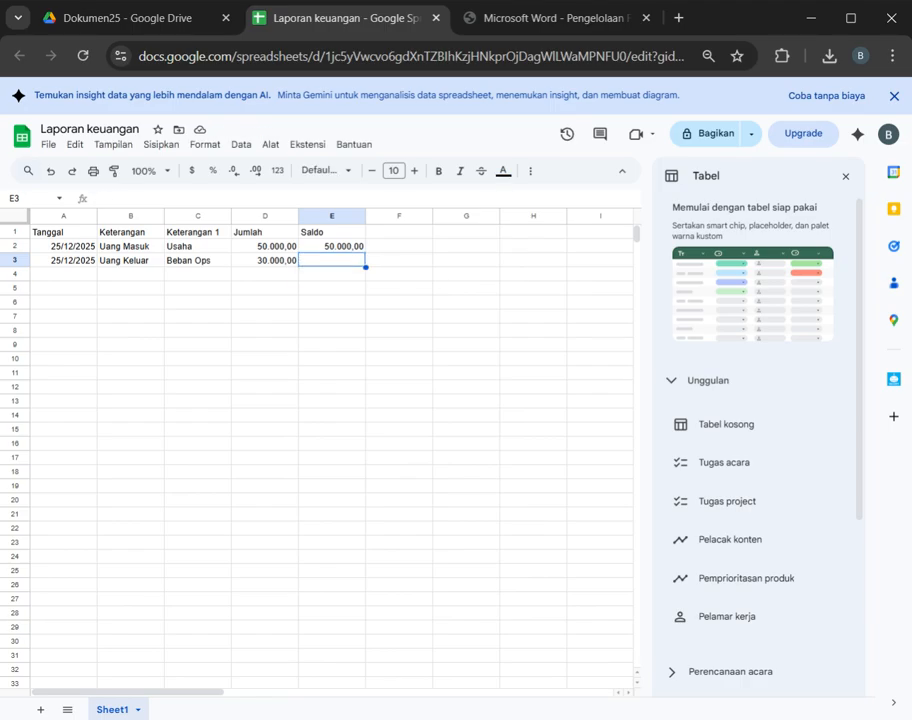
Step: Enter the formula =E2-D3 in E3 to subtract the expense from the previous balance
text(=E2)
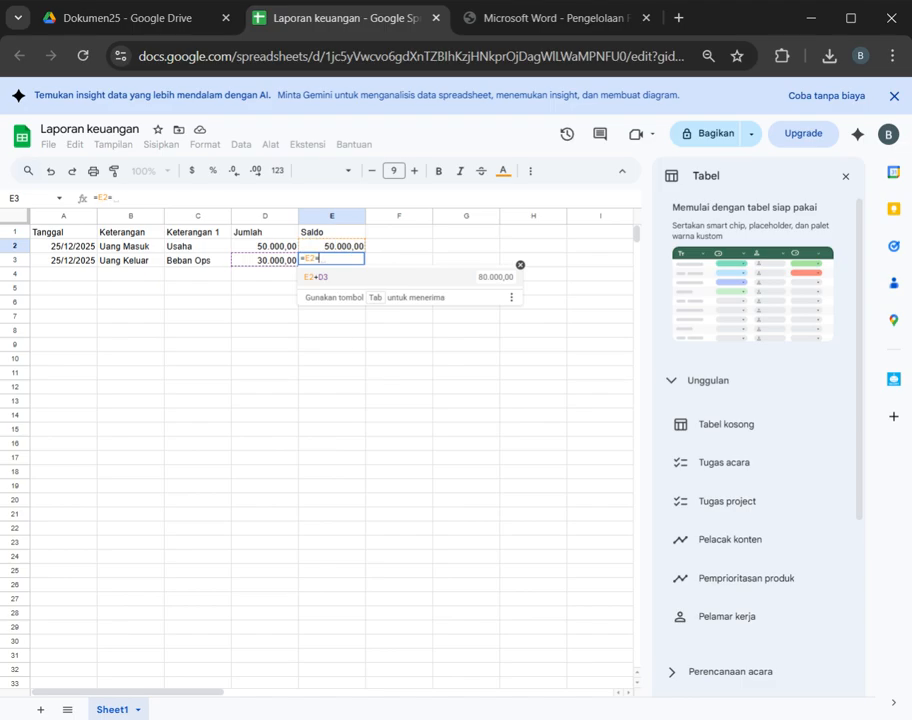
text(+)
key(BackSpace)
text(-D3)
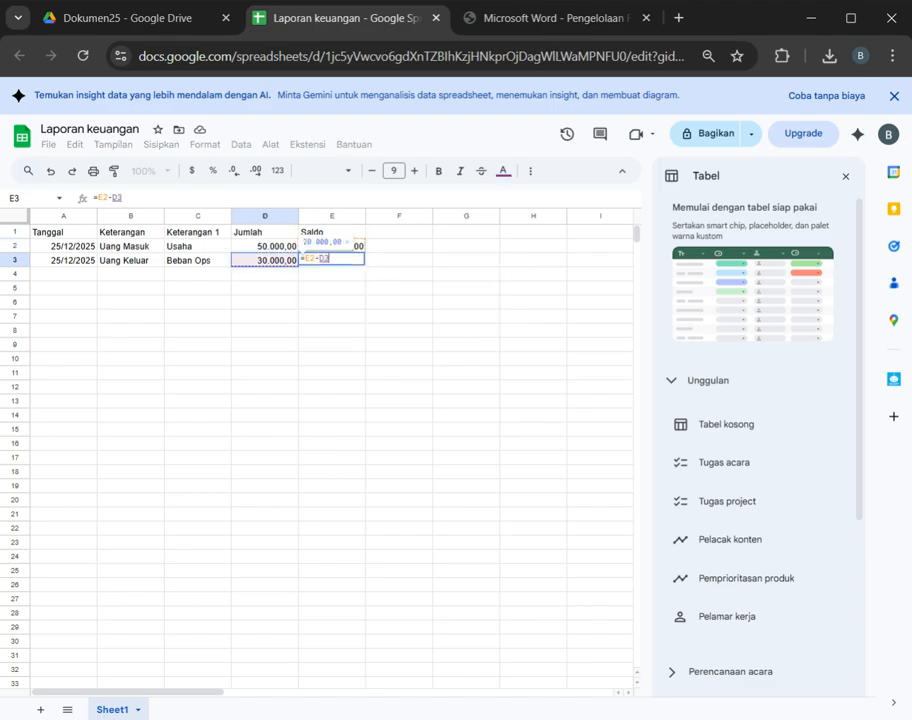
key(Return)
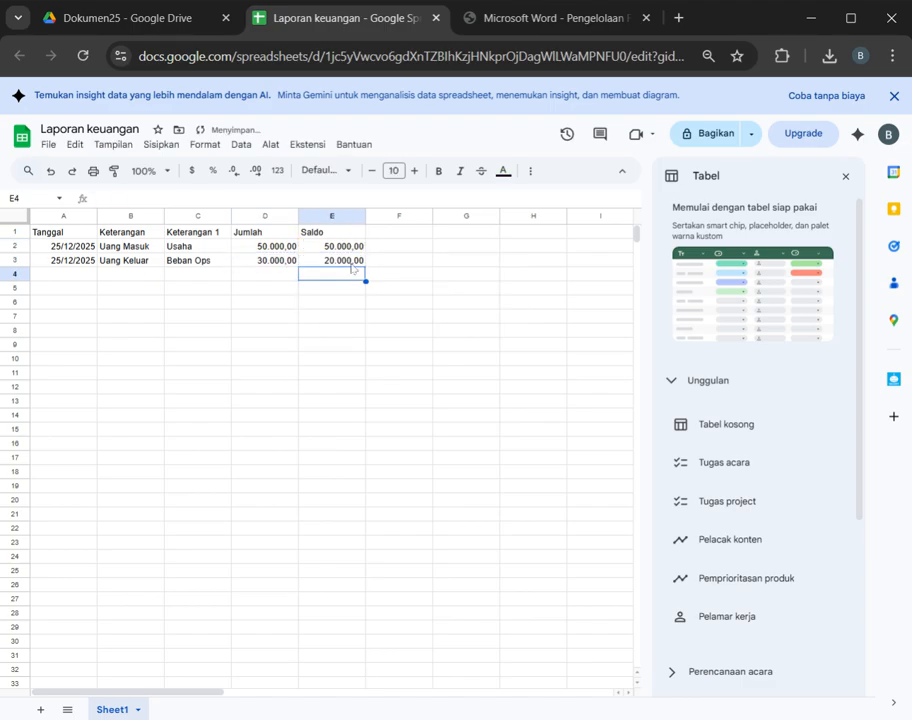
click(330, 263)
click(186, 276)
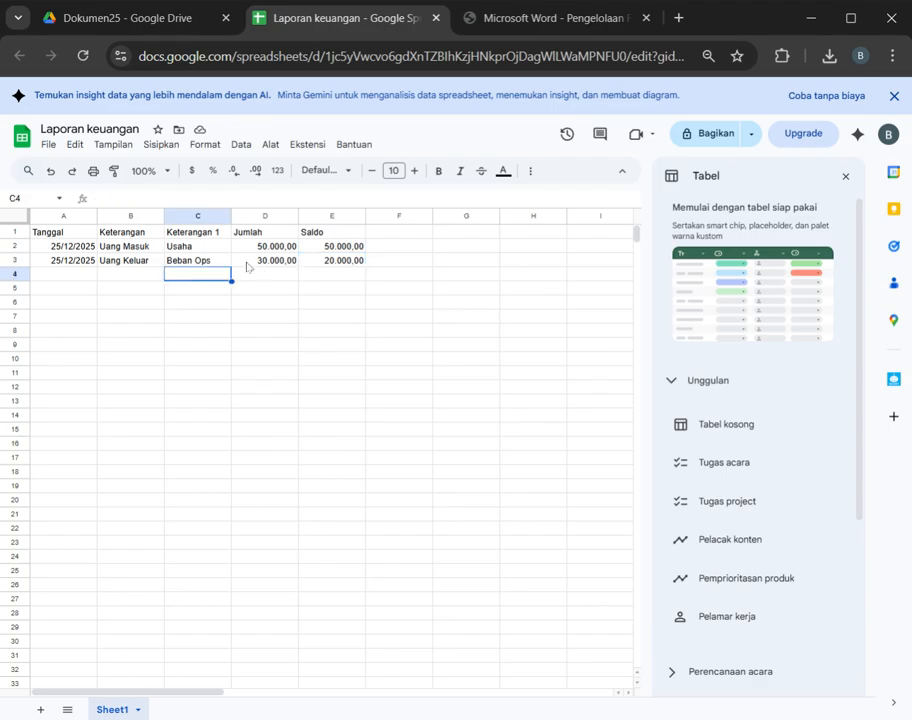
text(Uang)
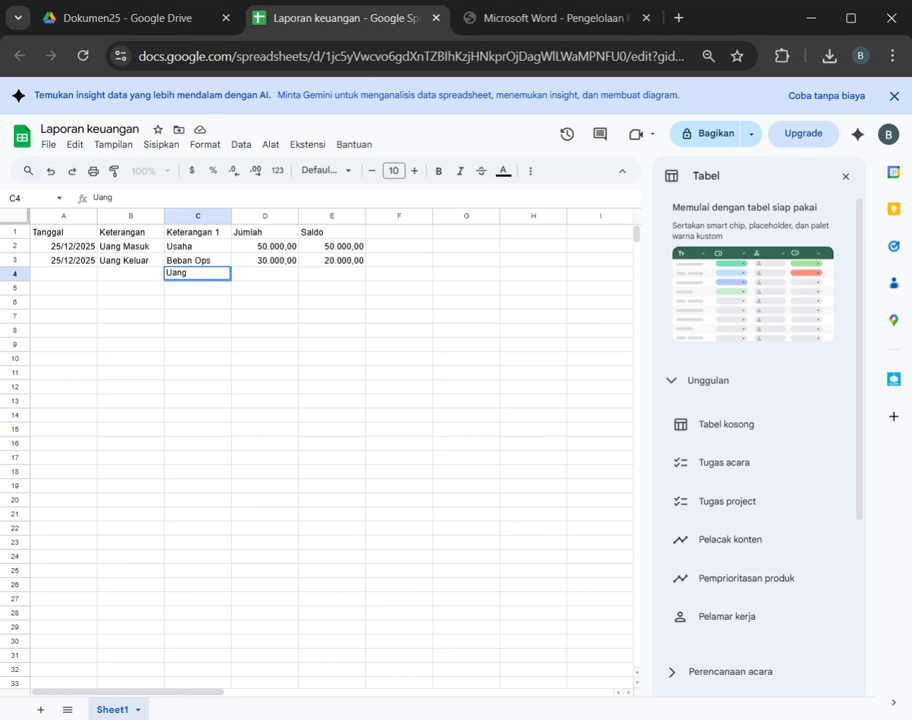
text( Keluar)
key(Return)
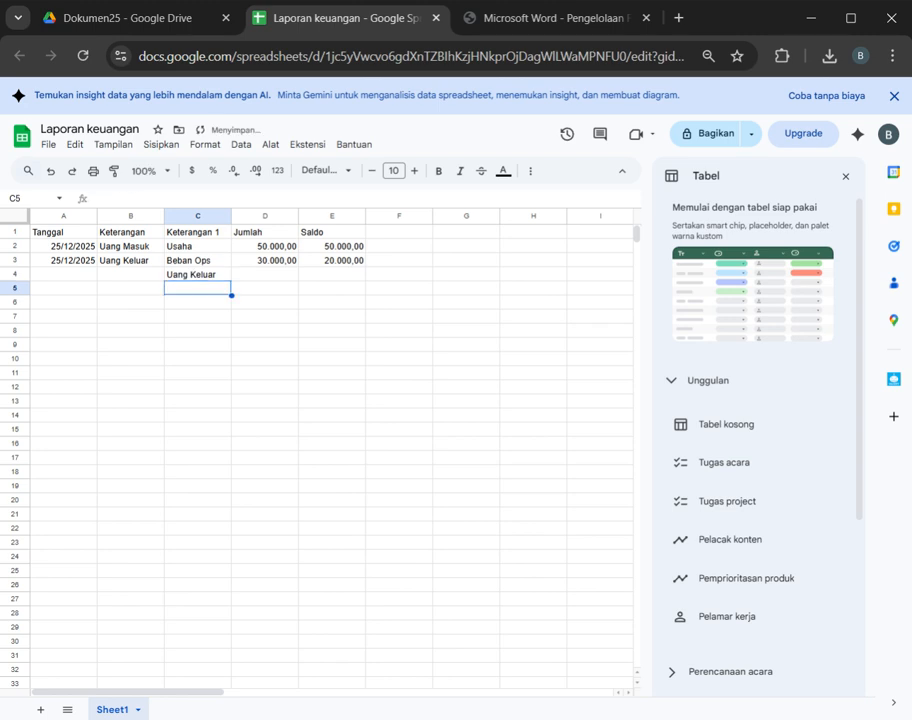
key(ctrl+z)
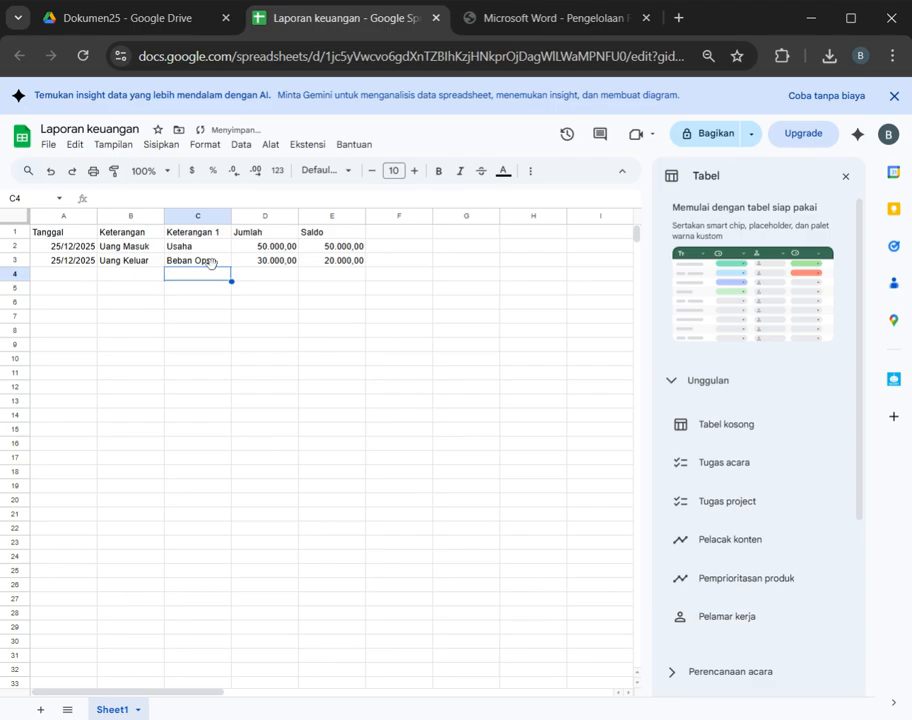
Step: Copy "Uang Keluar" from B3 into B4 and "Beban Ops" from C3 into C4
click(113, 251)
click(119, 264)
key(ctrl+c)
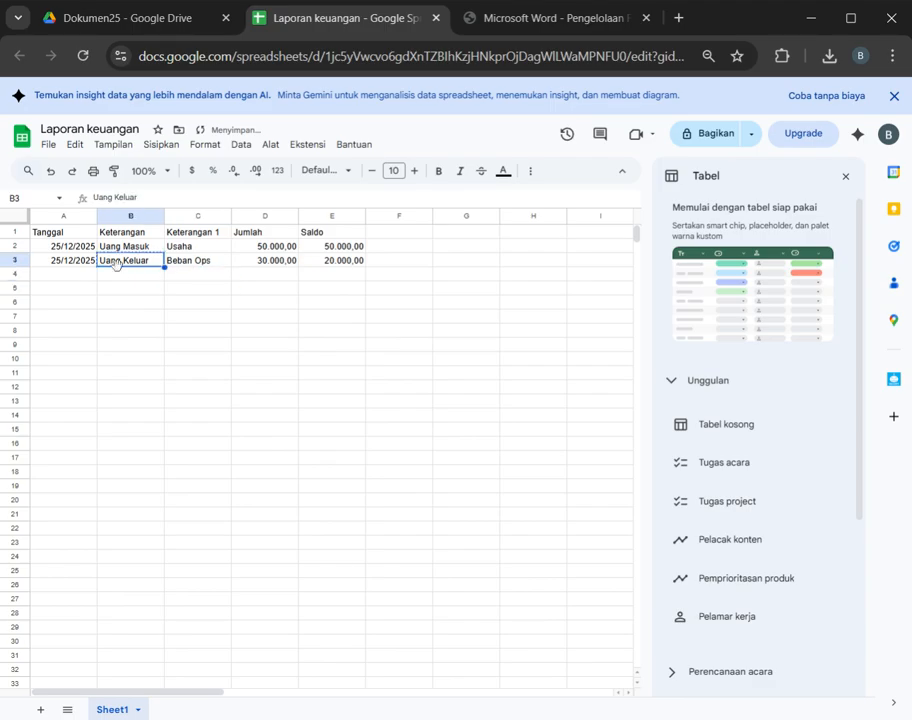
click(121, 276)
key(ctrl+v)
click(199, 264)
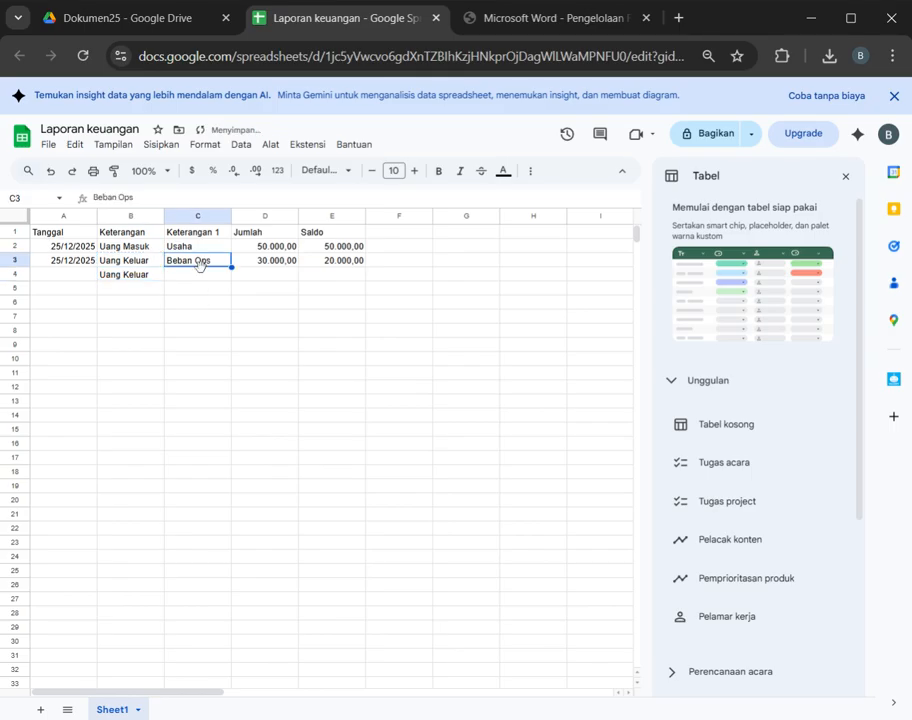
key(ctrl+c)
click(198, 274)
key(ctrl+v)
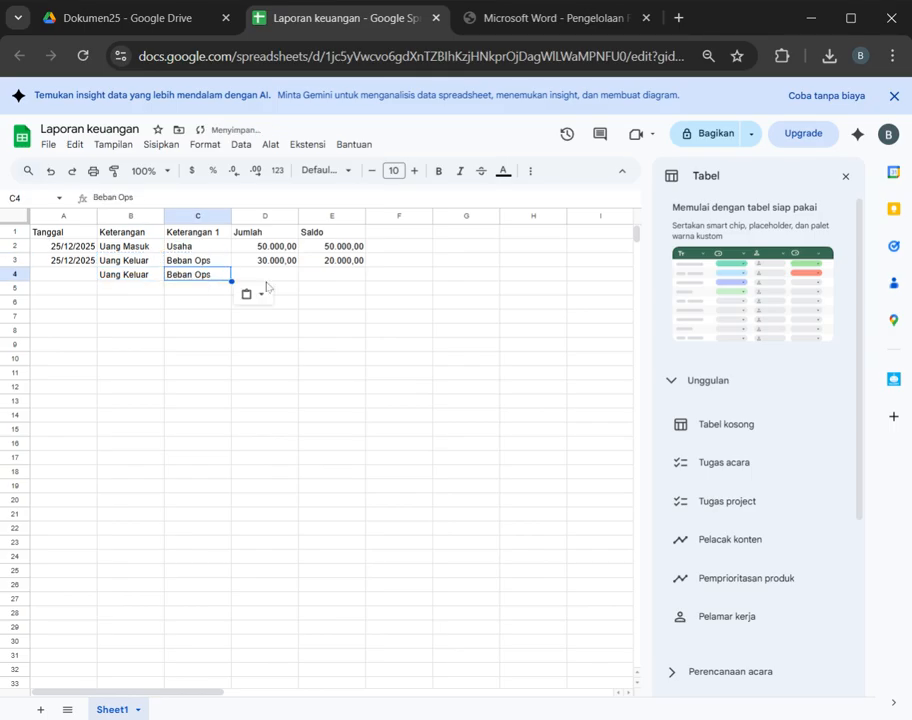
Step: Enter 10000 in D4 under Jumlah, formatted with a thousands separator and two decimals
click(270, 262)
click(275, 279)
text(10000)
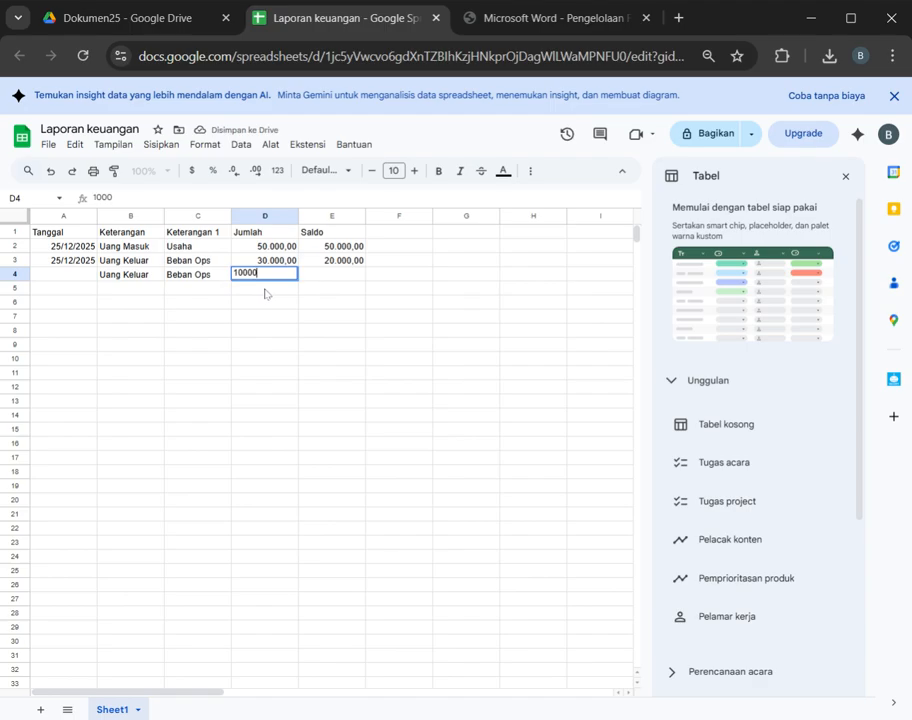
key(Return)
key(Up)
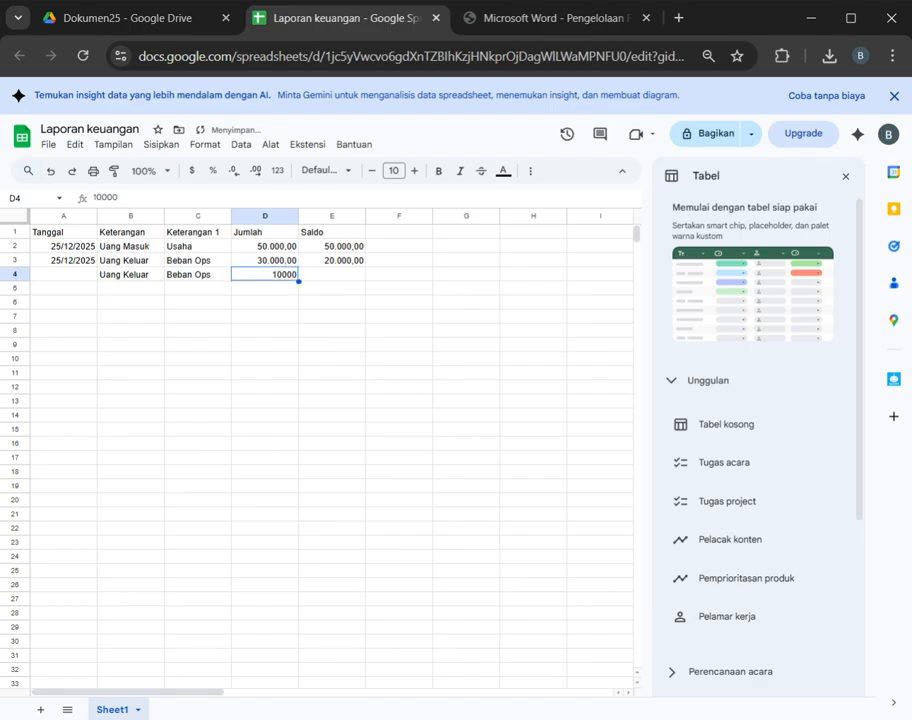
Step: Fill the Saldo formula from E3 down into E4
click(342, 263)
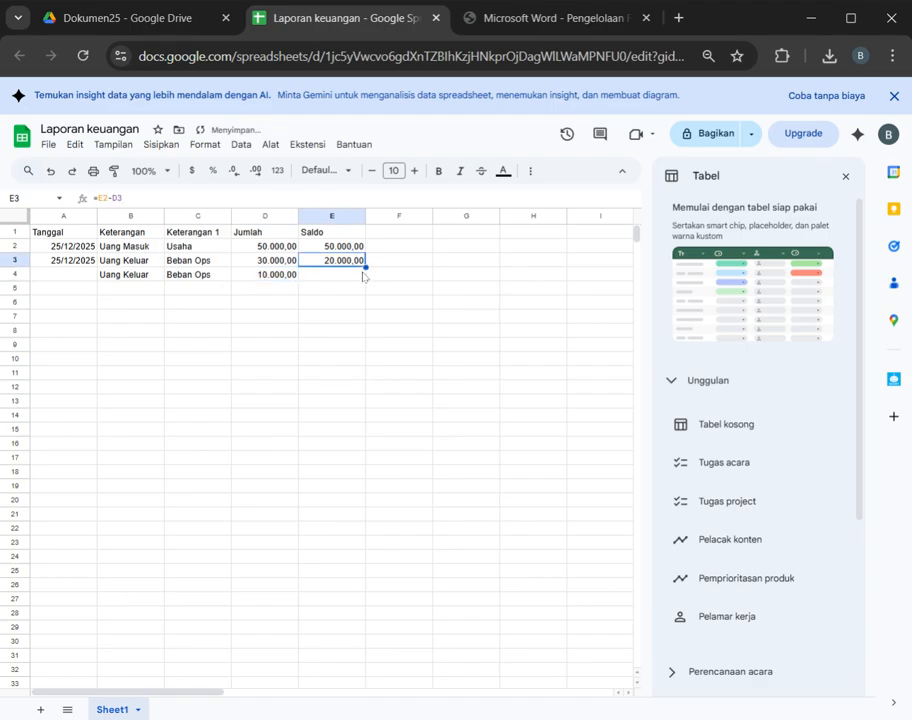
drag(366, 267, 366, 281)
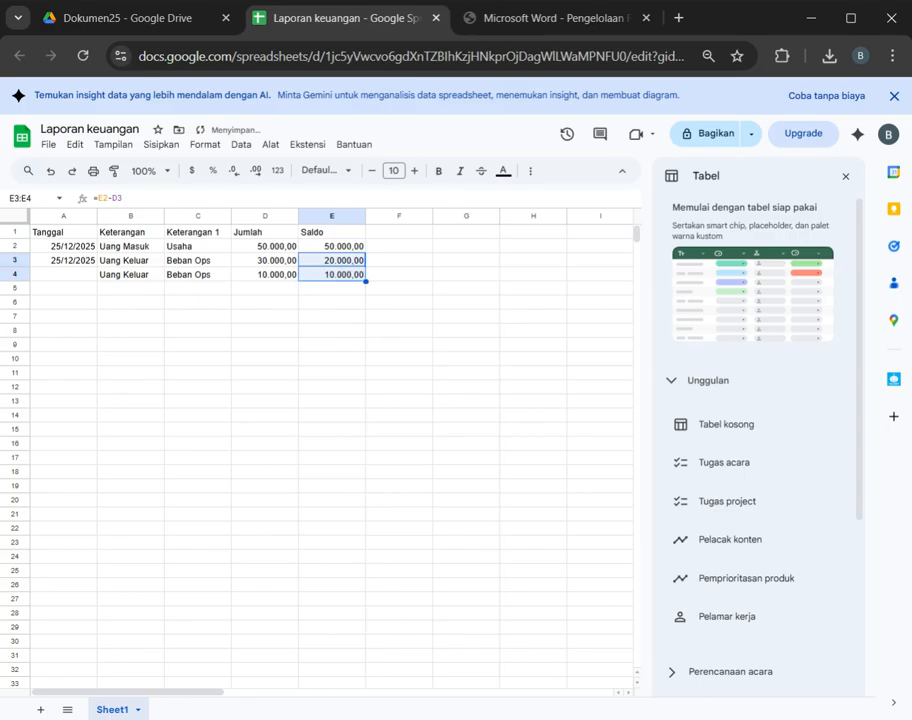
click(352, 304)
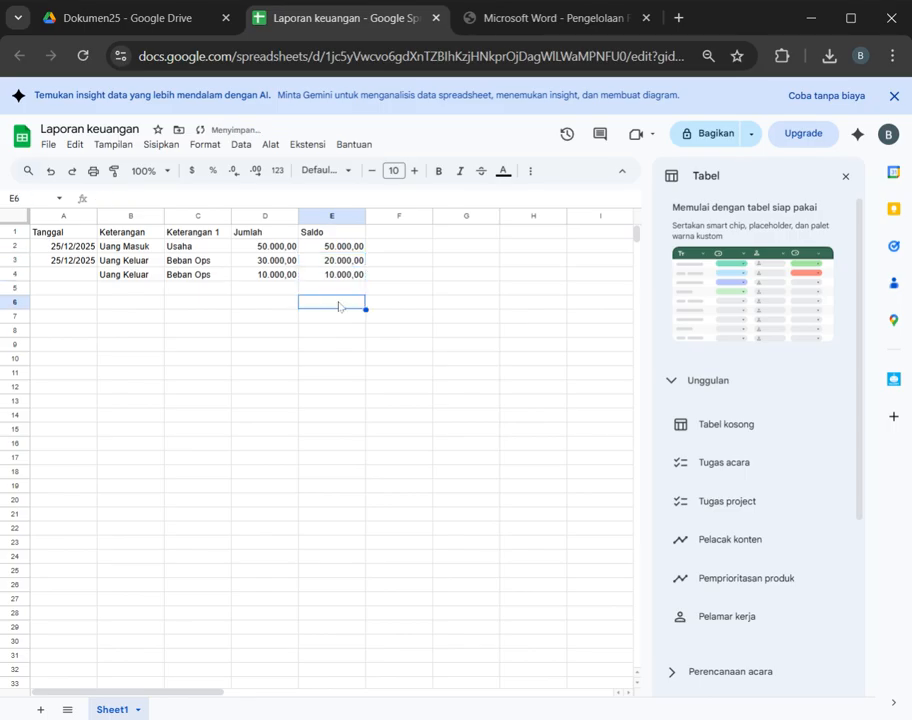
Step: Fill the Tanggal date series from A3 down into A4 so it holds 26/12/2025
click(124, 288)
click(92, 264)
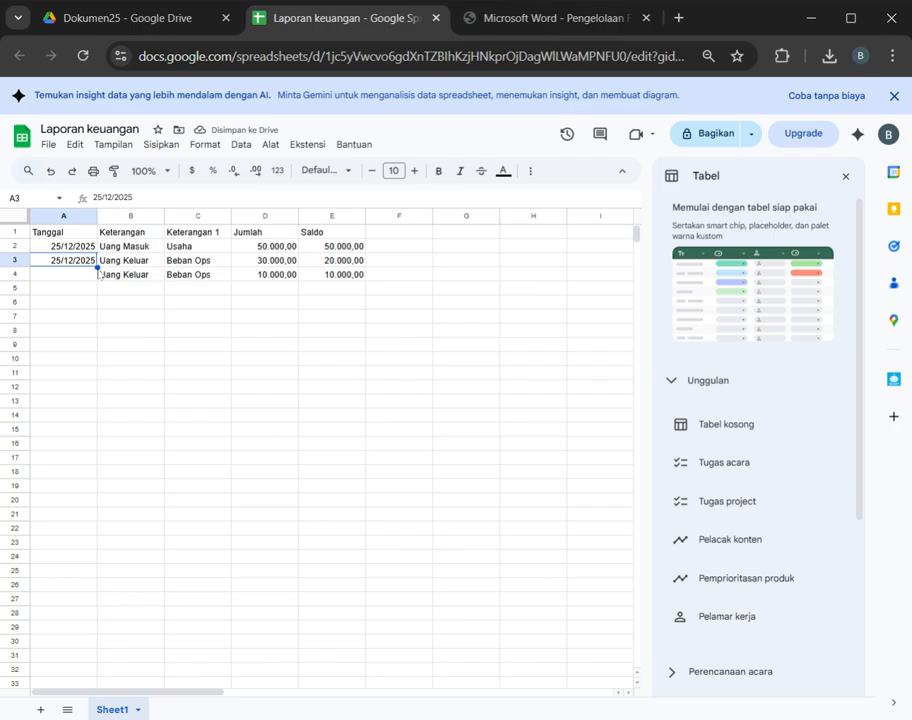
drag(98, 268, 98, 281)
drag(175, 318, 232, 328)
click(315, 264)
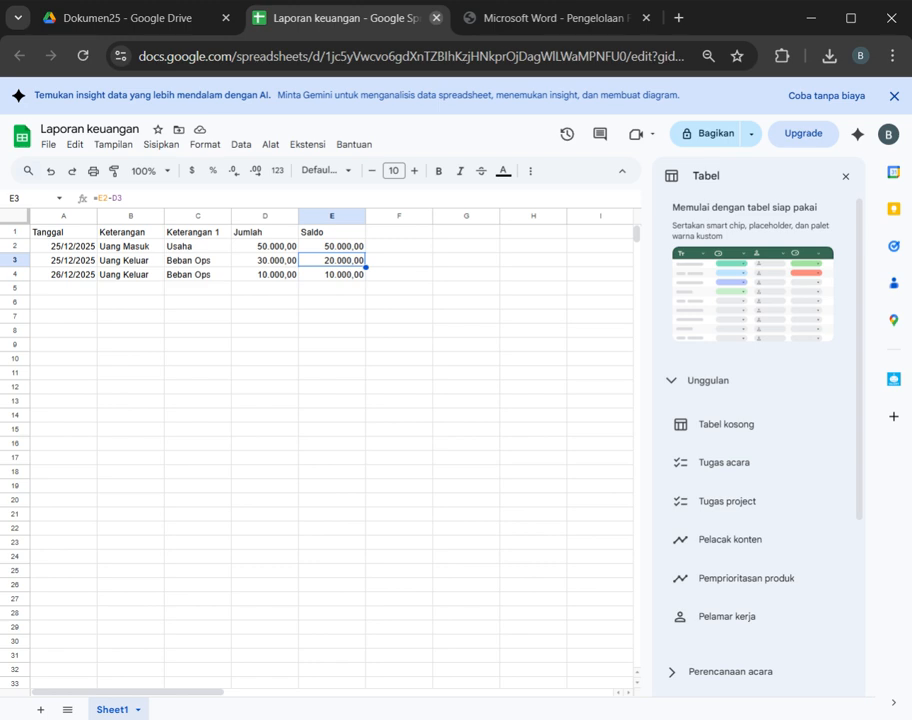
Step: Close the Laporan keuangan spreadsheet and create a blank Google Slides presentation in the Dokumen25 folder
click(436, 18)
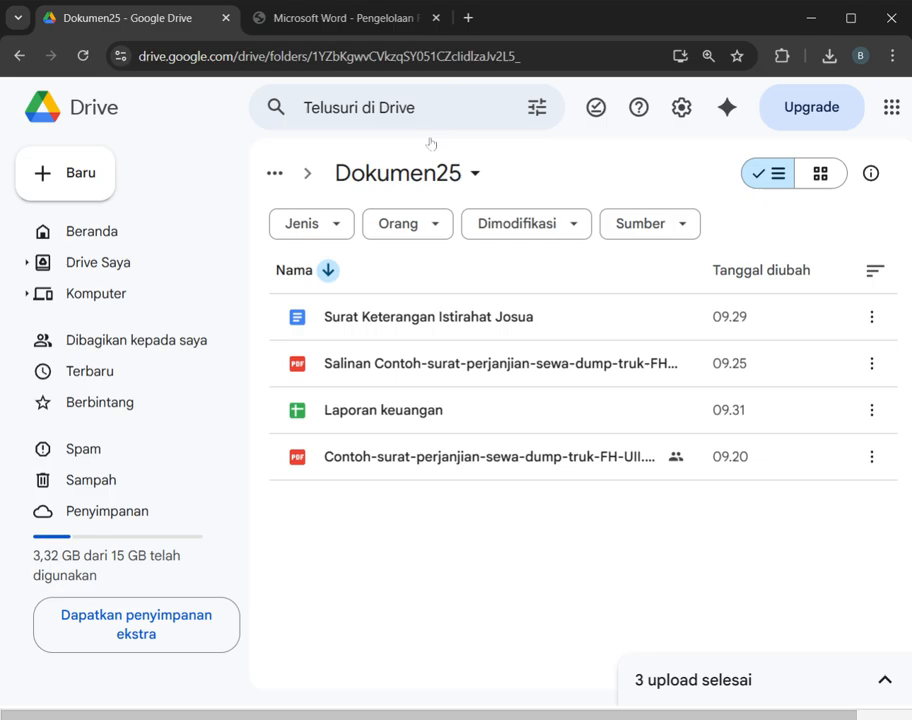
click(396, 405)
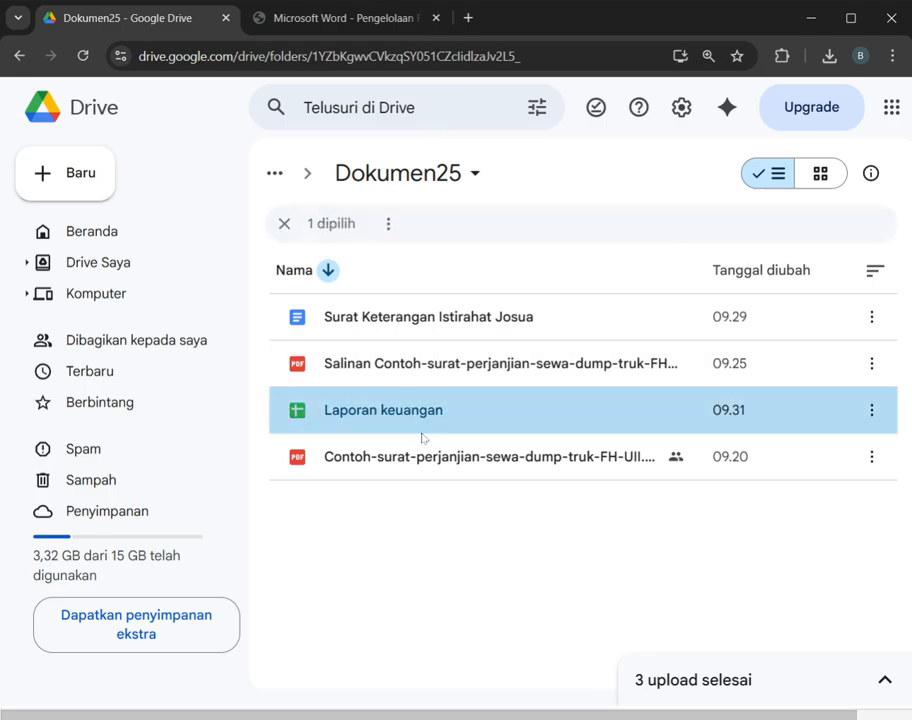
click(60, 183)
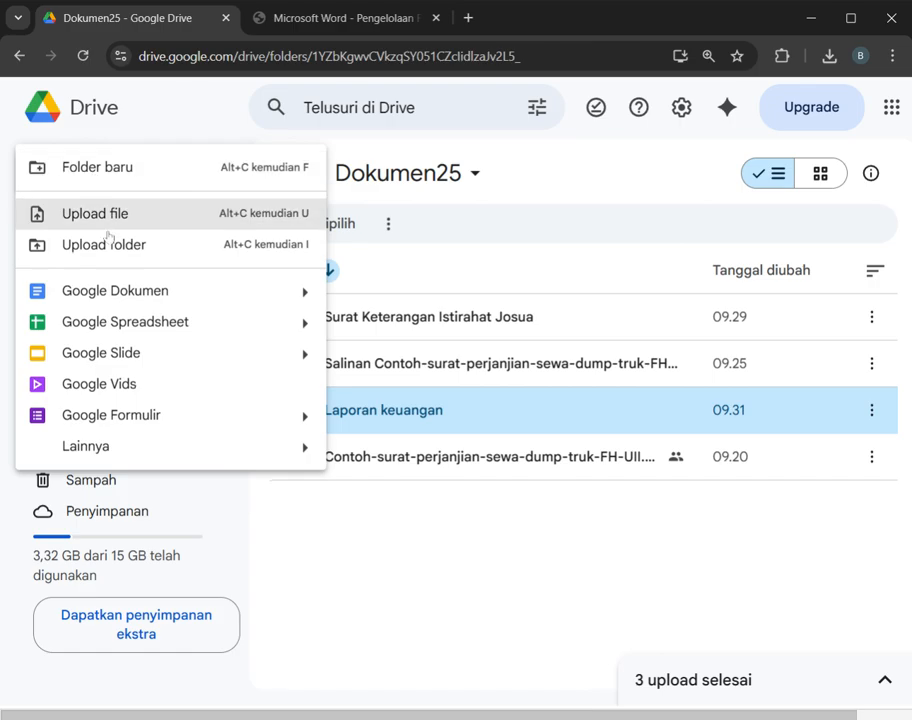
click(180, 334)
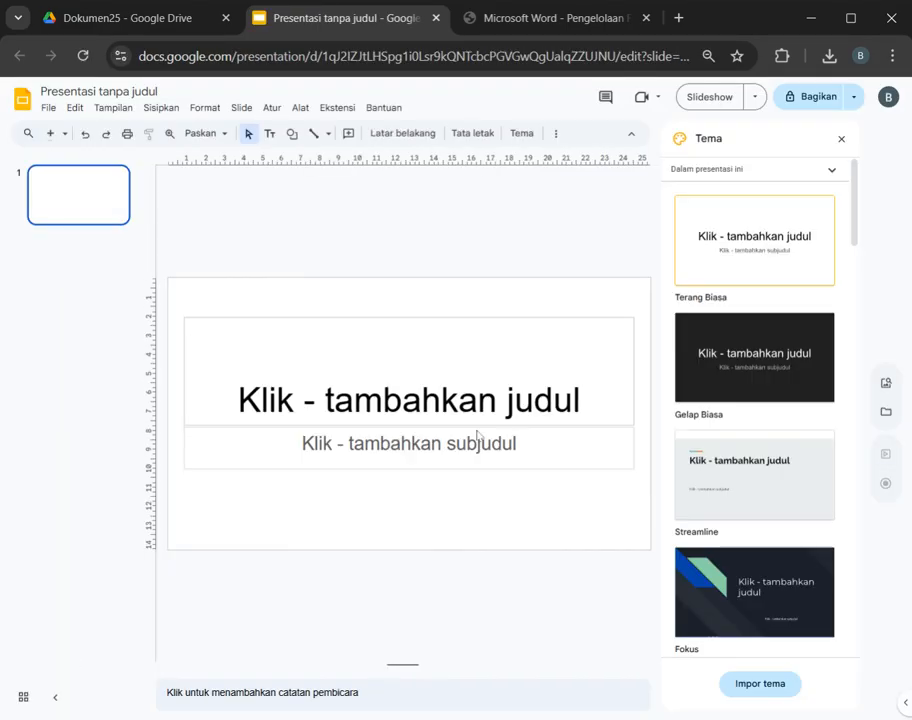
Step: Enter "Persentasi" as the title on the first slide
click(497, 427)
click(483, 407)
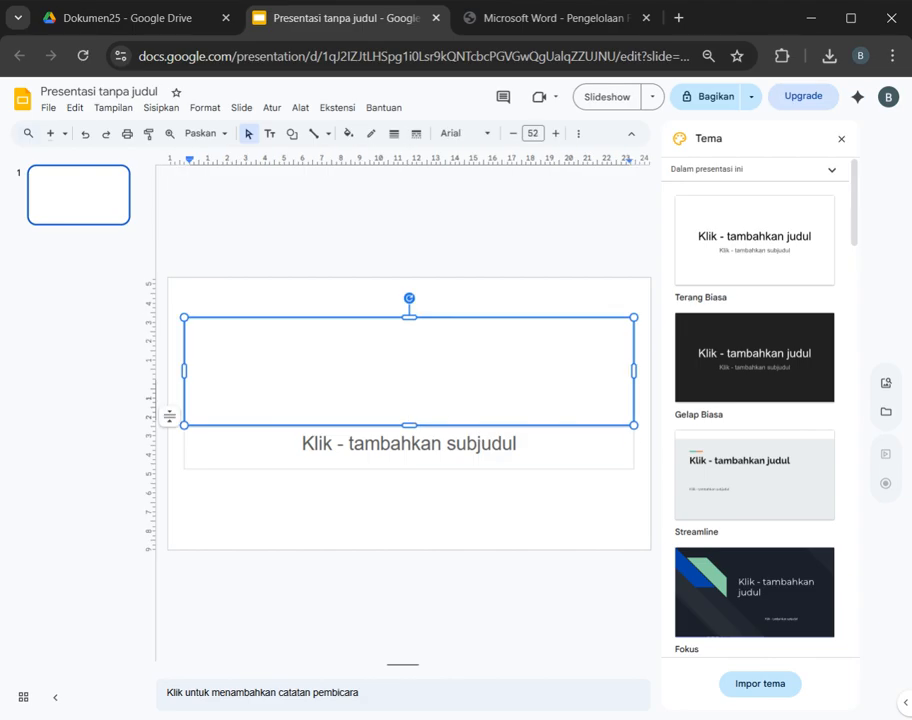
text(pER)
key(BackSpace)
key(BackSpace)
key(BackSpace)
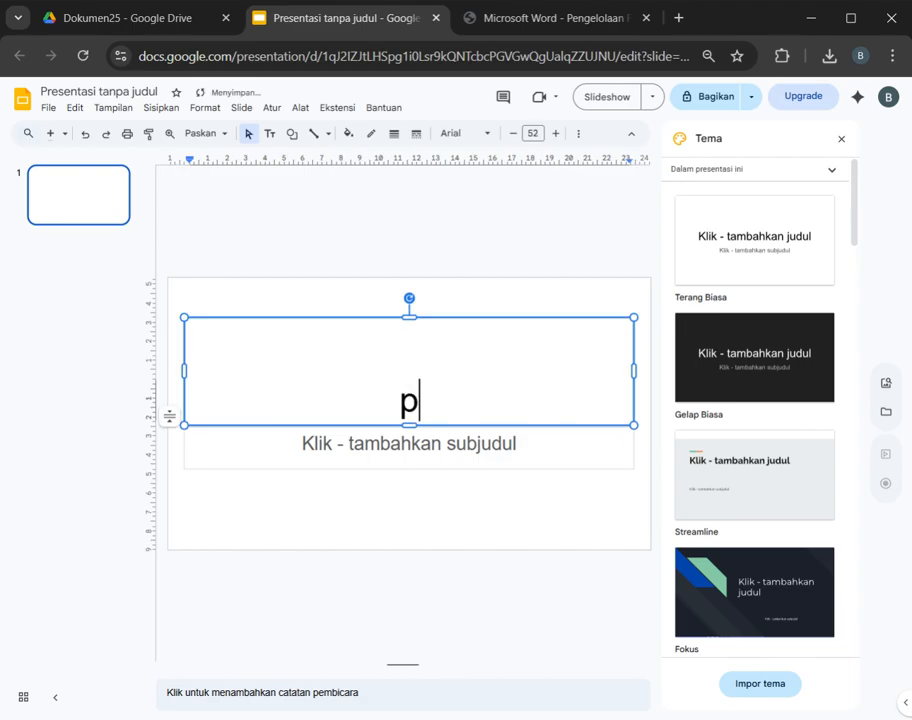
text(Persentasi)
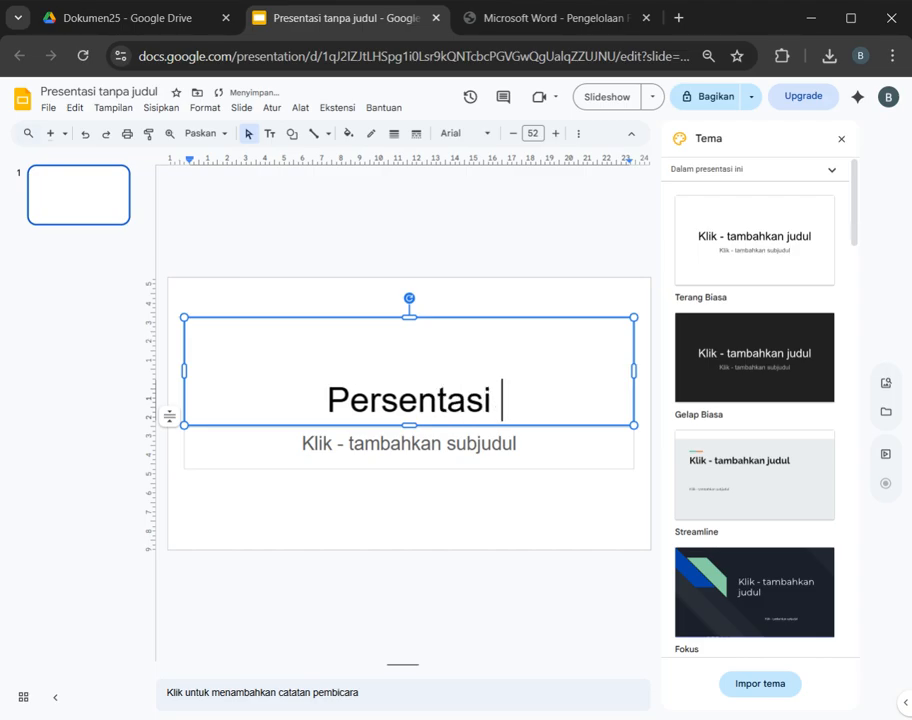
key(BackSpace)
Step: Enter "Lingkungan Nyaman dan aman" as the subtitle on the first slide
click(409, 443)
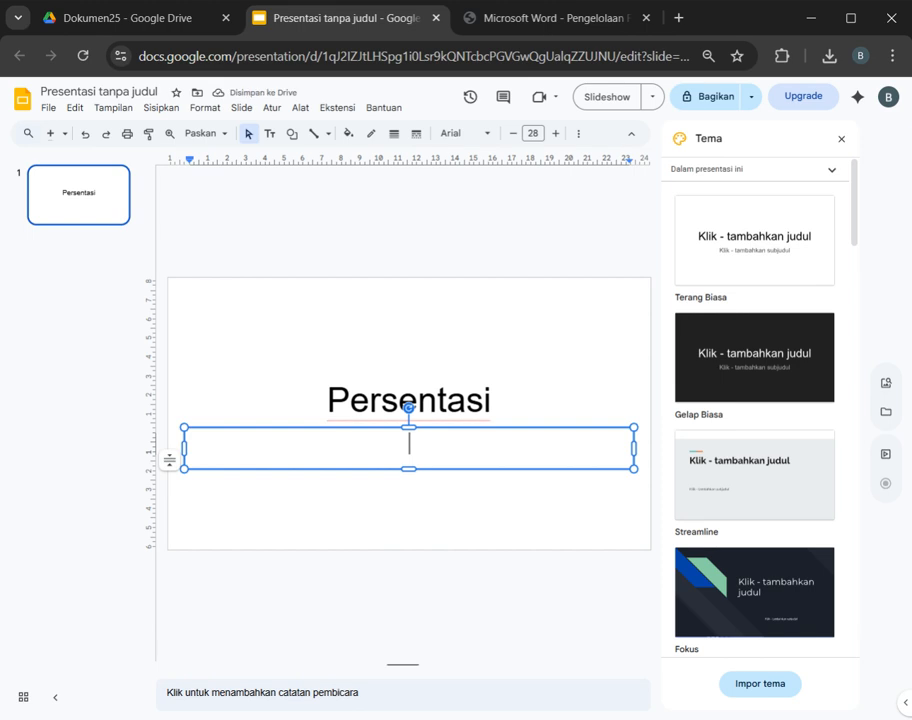
text(Link)
key(BackSpace)
text(gkum)
key(BackSpace)
text(ngan)
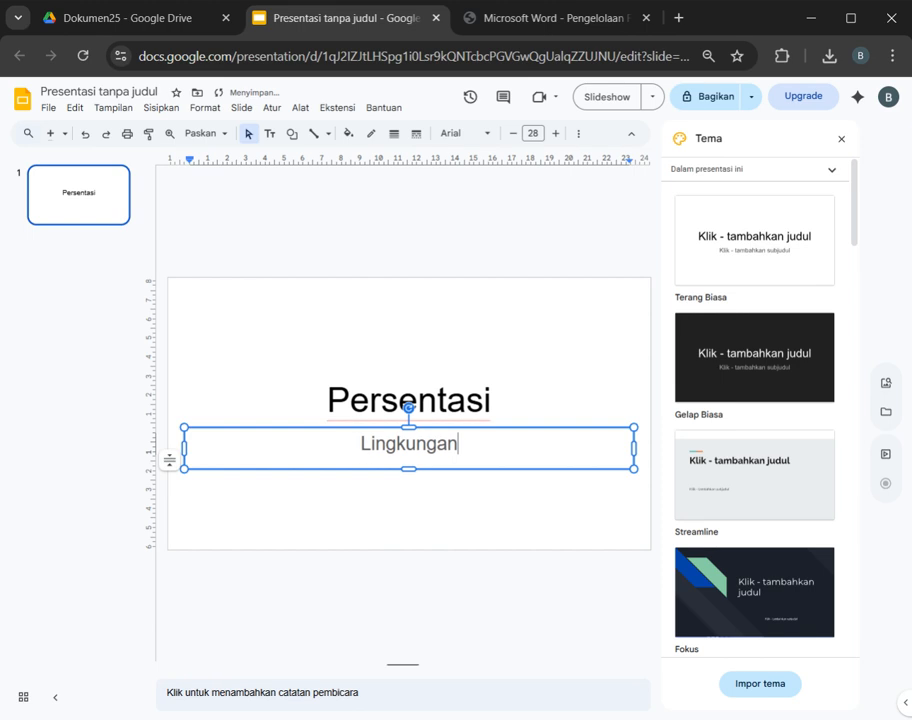
text( Nyaman dan aman)
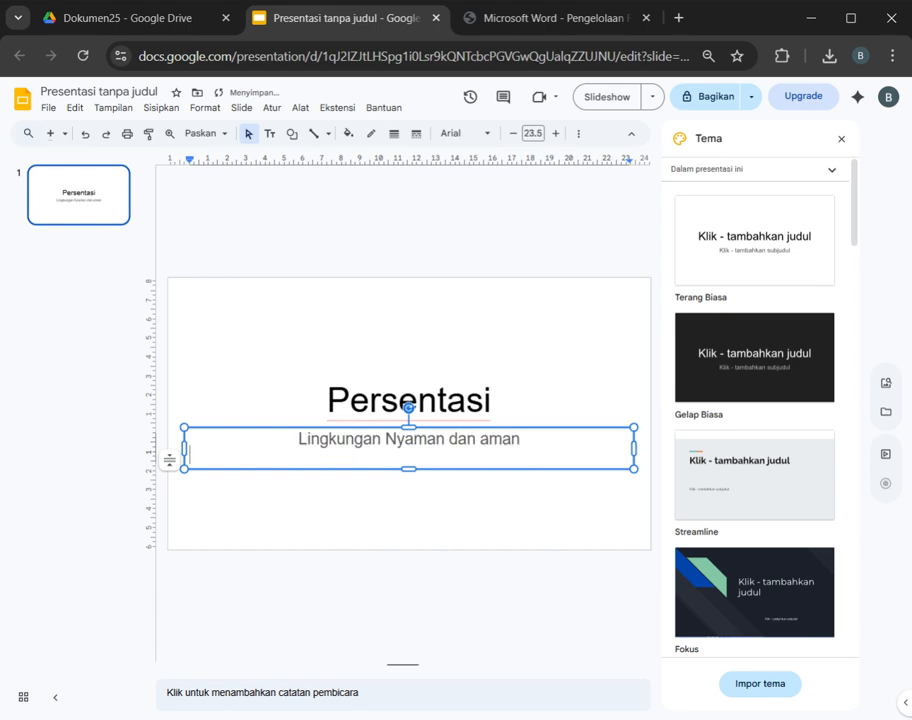
click(478, 482)
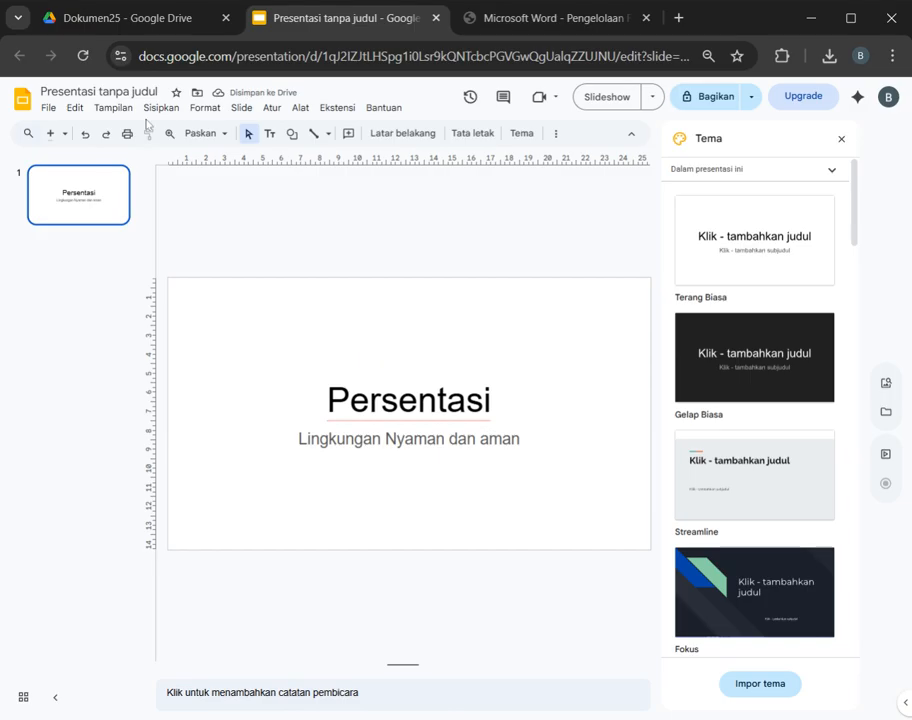
Step: Rename the presentation as "Lingkunagan" and close it to return to the Dokumen25 folder
click(98, 91)
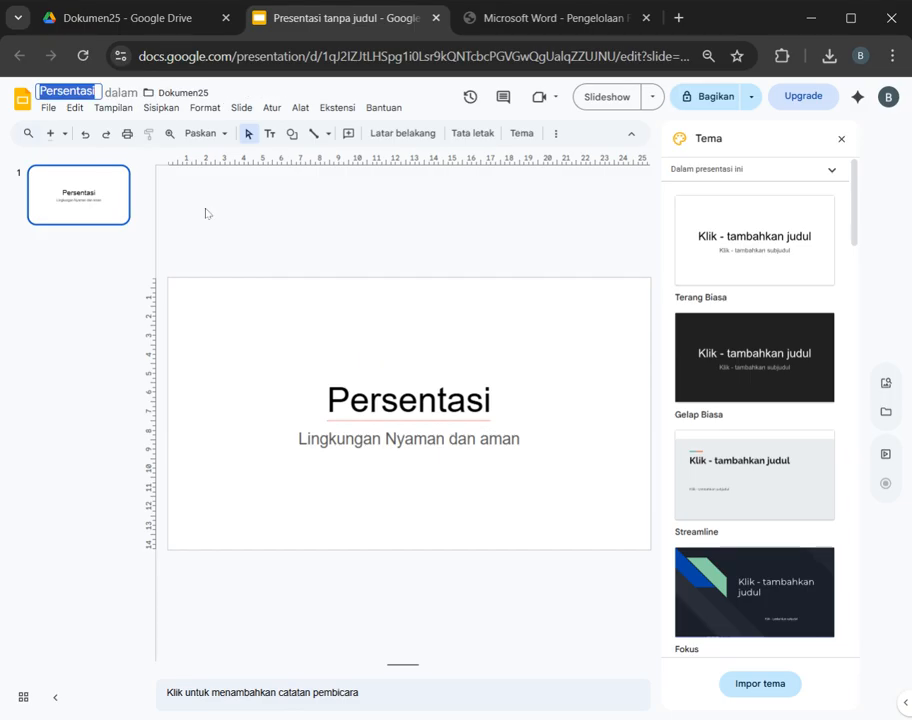
text(Lingkunag)
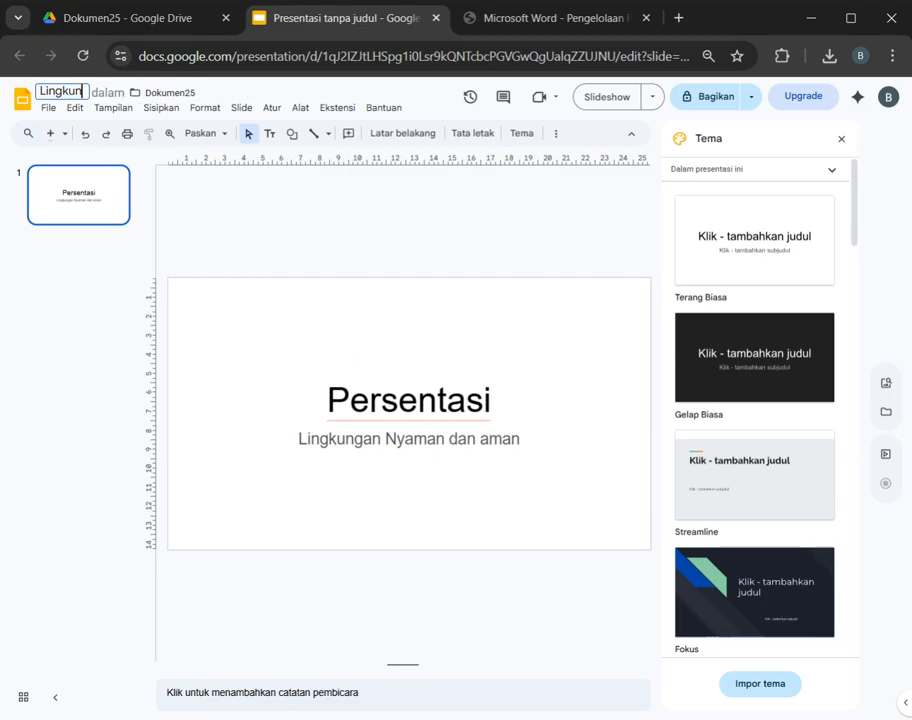
key(BackSpace)
key(BackSpace)
text(gan)
key(Return)
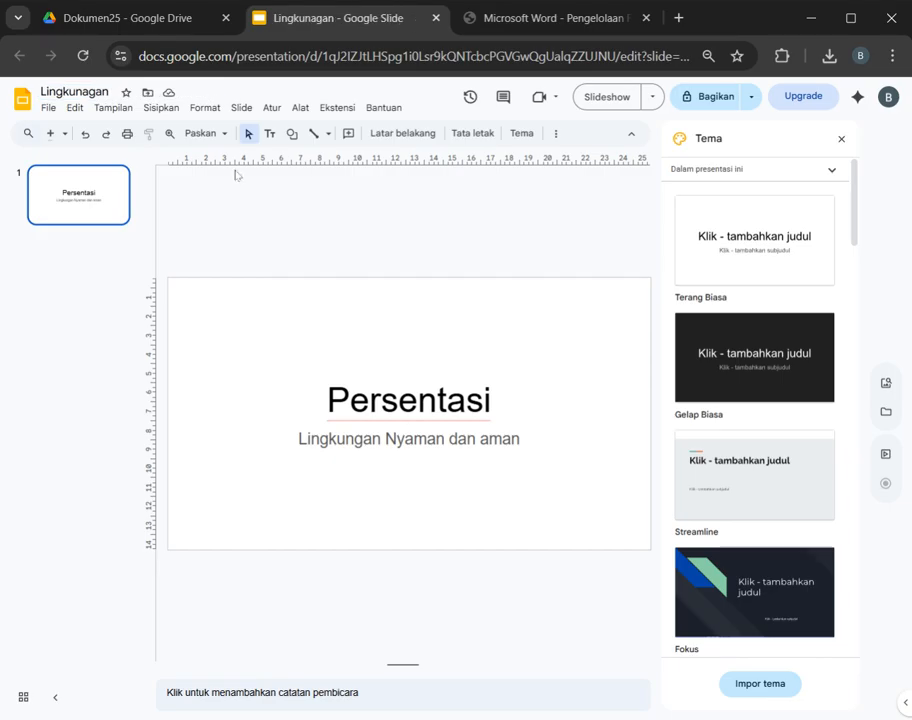
click(435, 18)
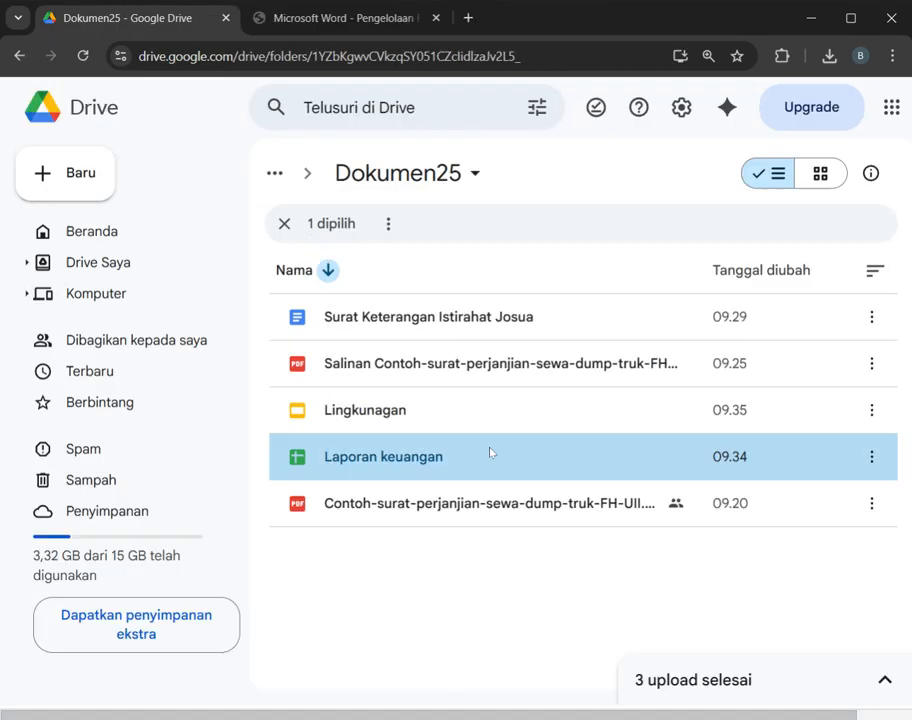
click(437, 412)
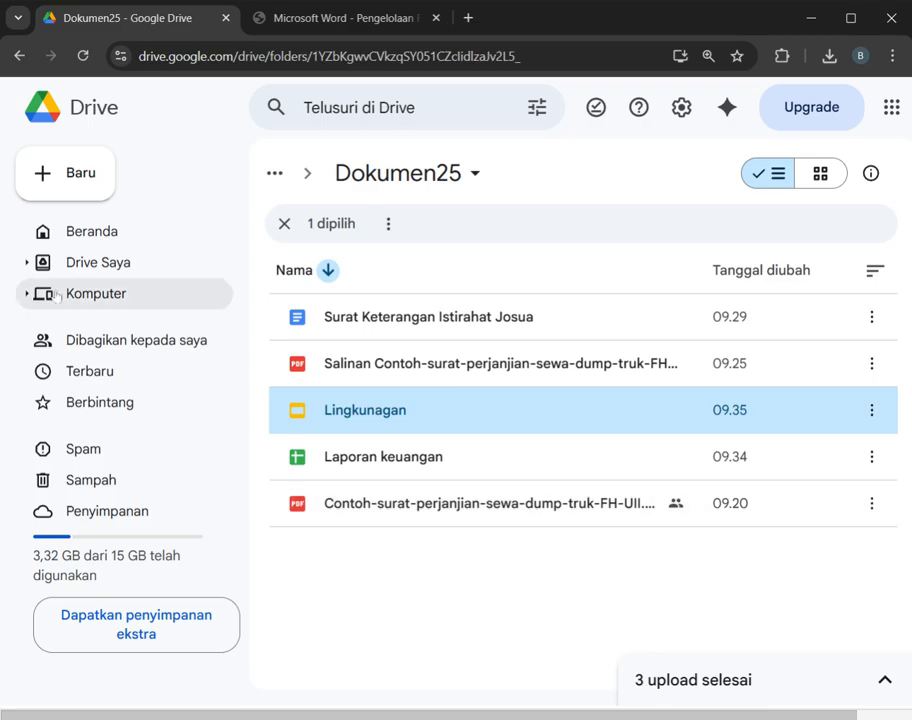
click(66, 178)
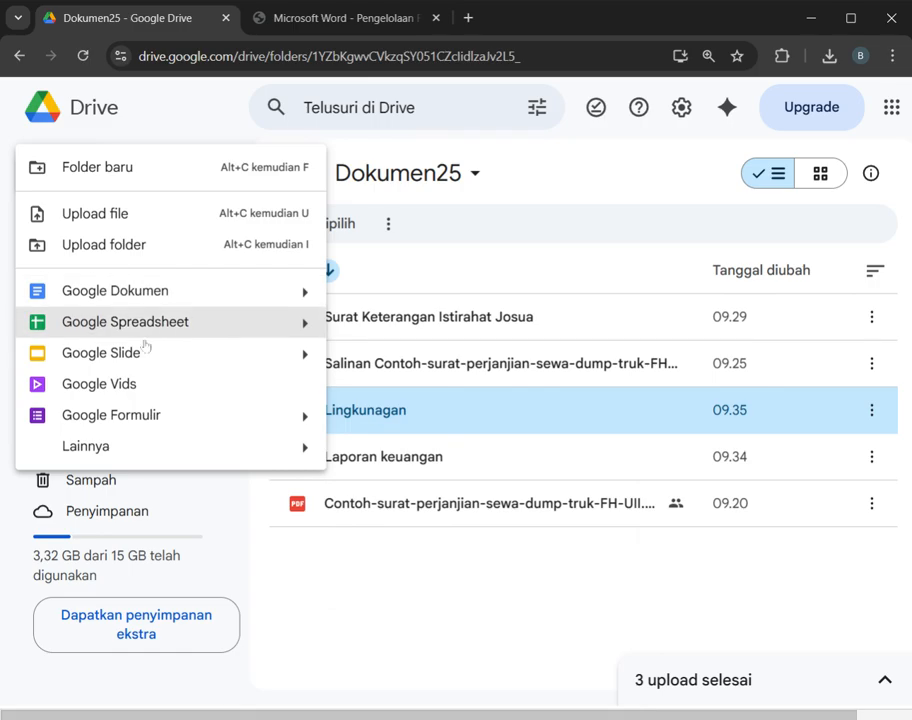
mouse_move(110, 450)
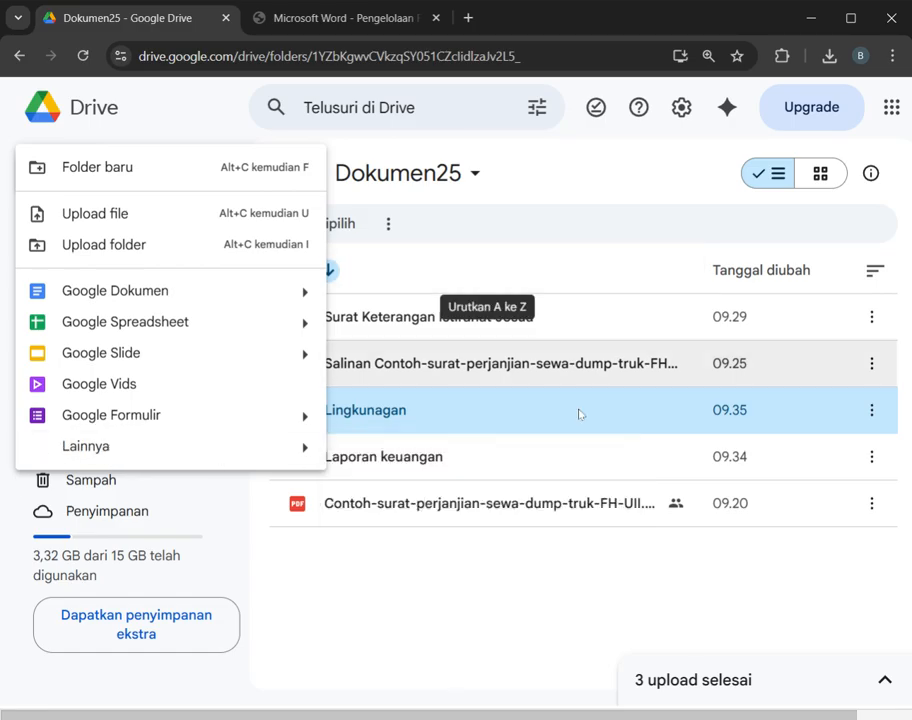
click(560, 609)
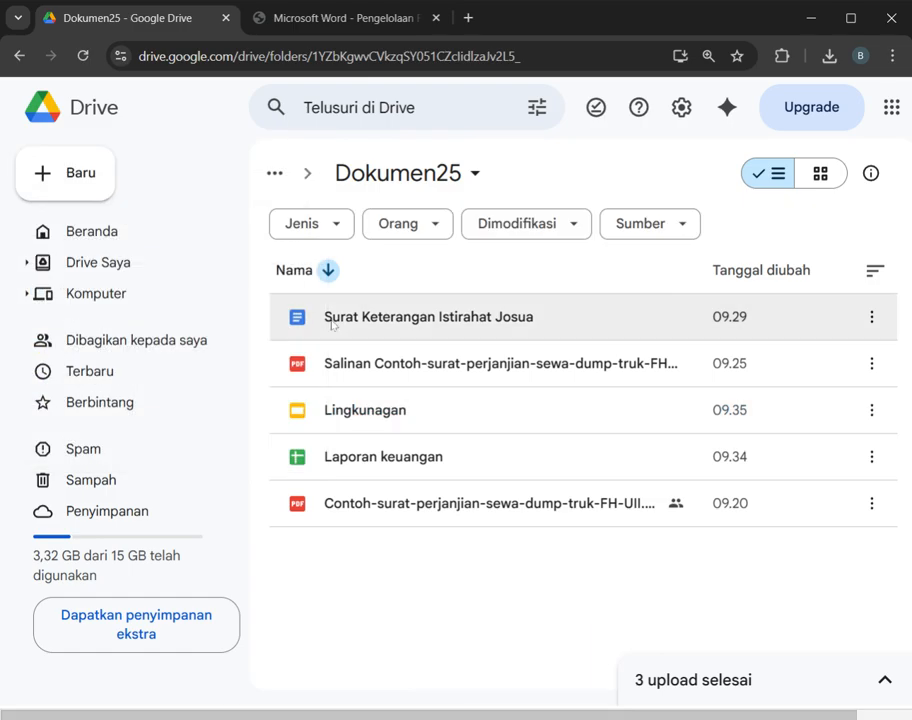
click(95, 176)
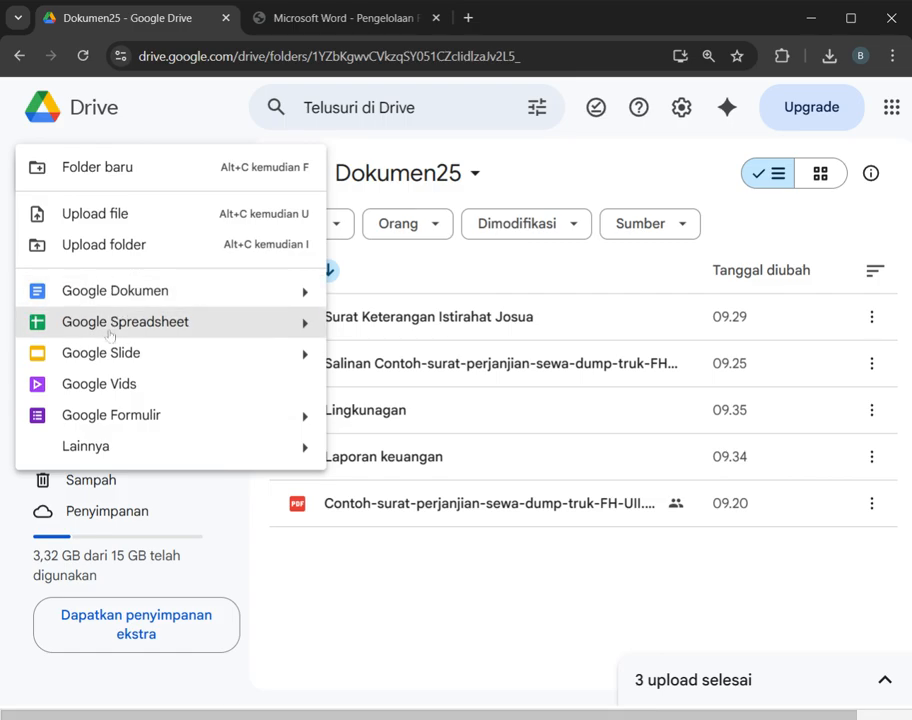
click(429, 570)
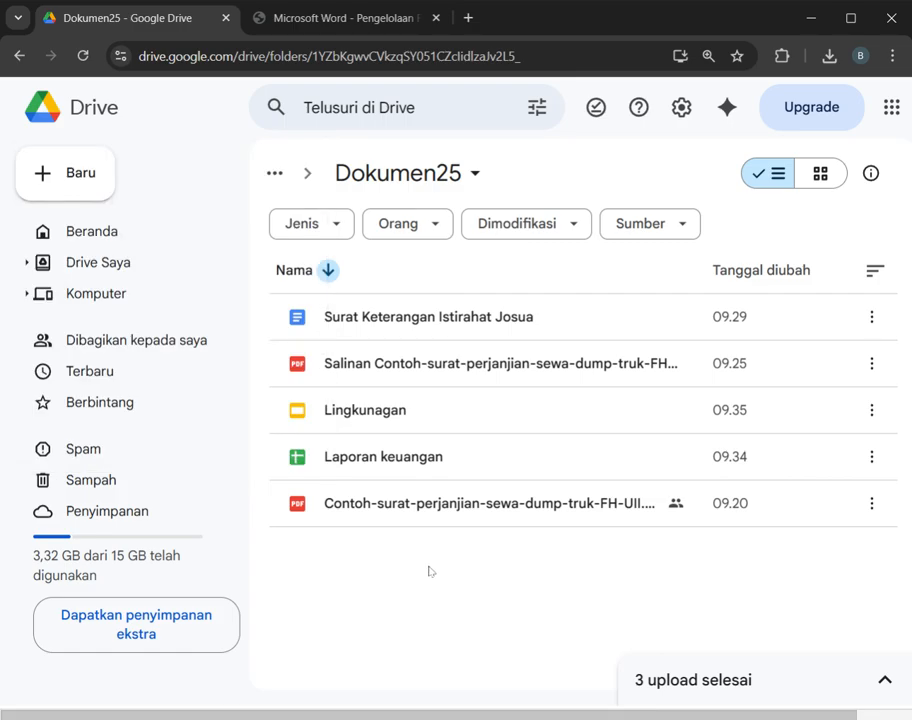